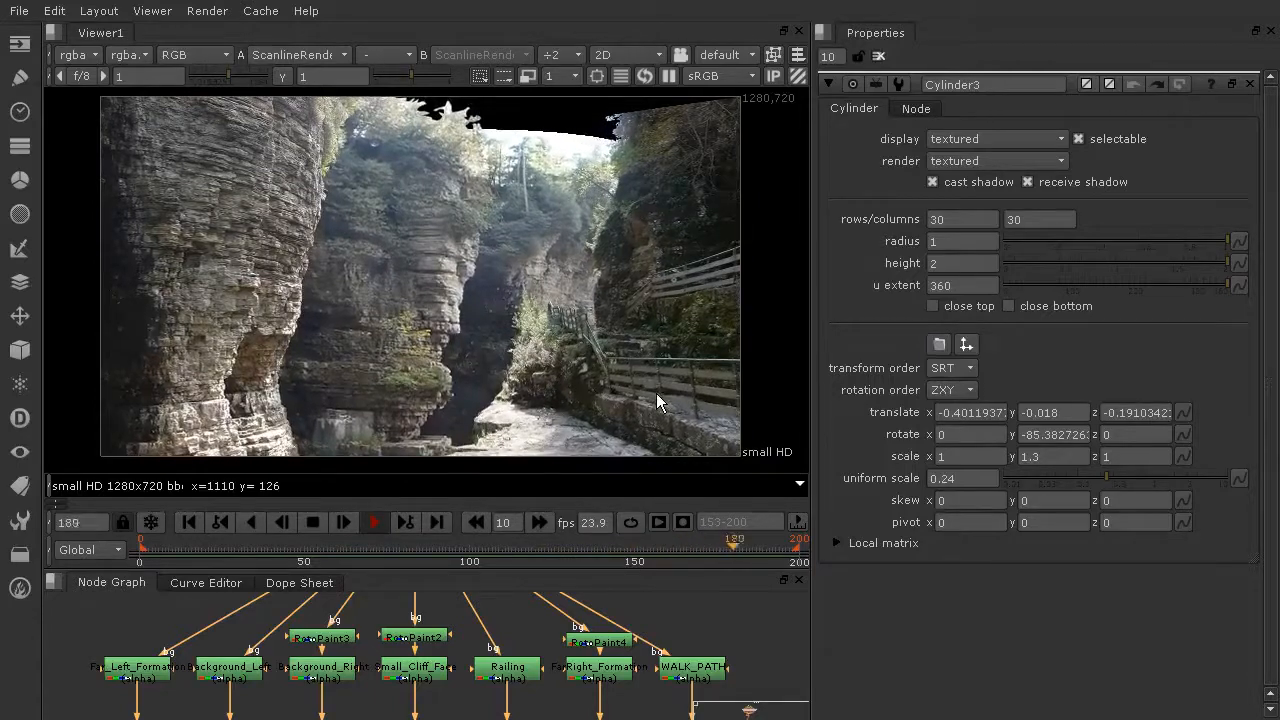
# Stop the playback and view the projected gorge layout from above in the 3D view.
pyautogui.click(313, 522)
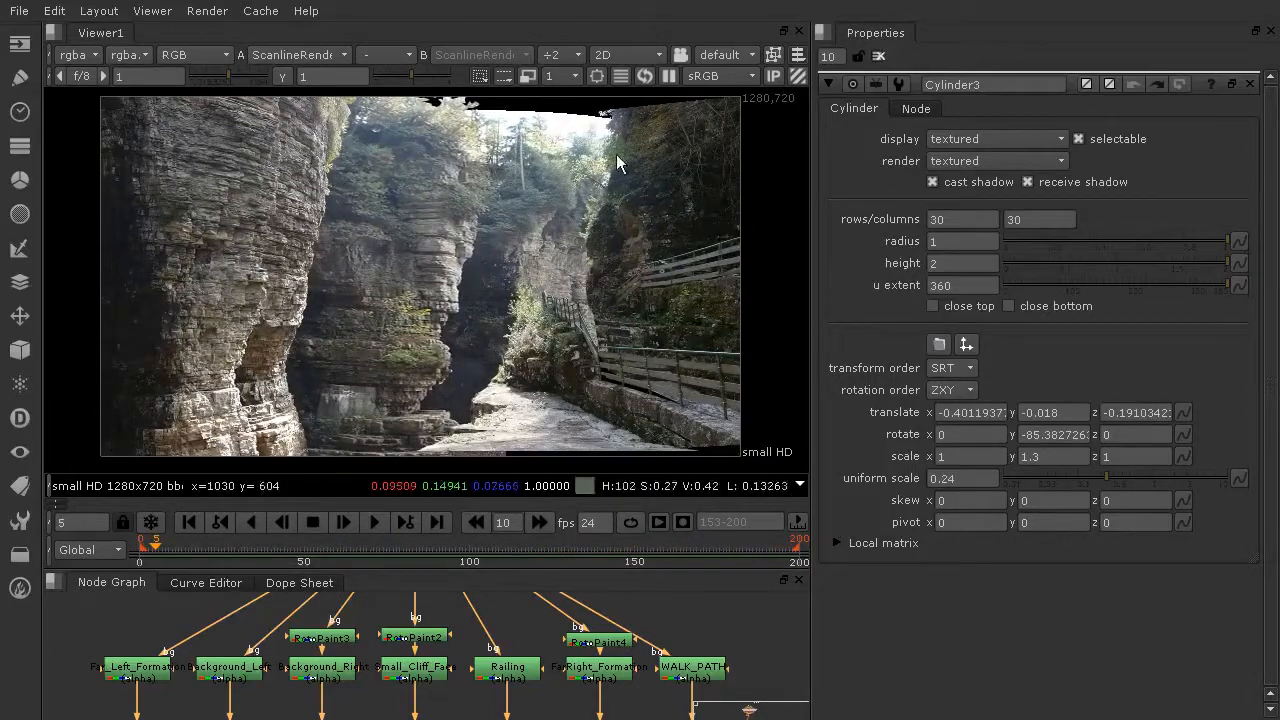
pyautogui.click(622, 58)
pyautogui.click(645, 98)
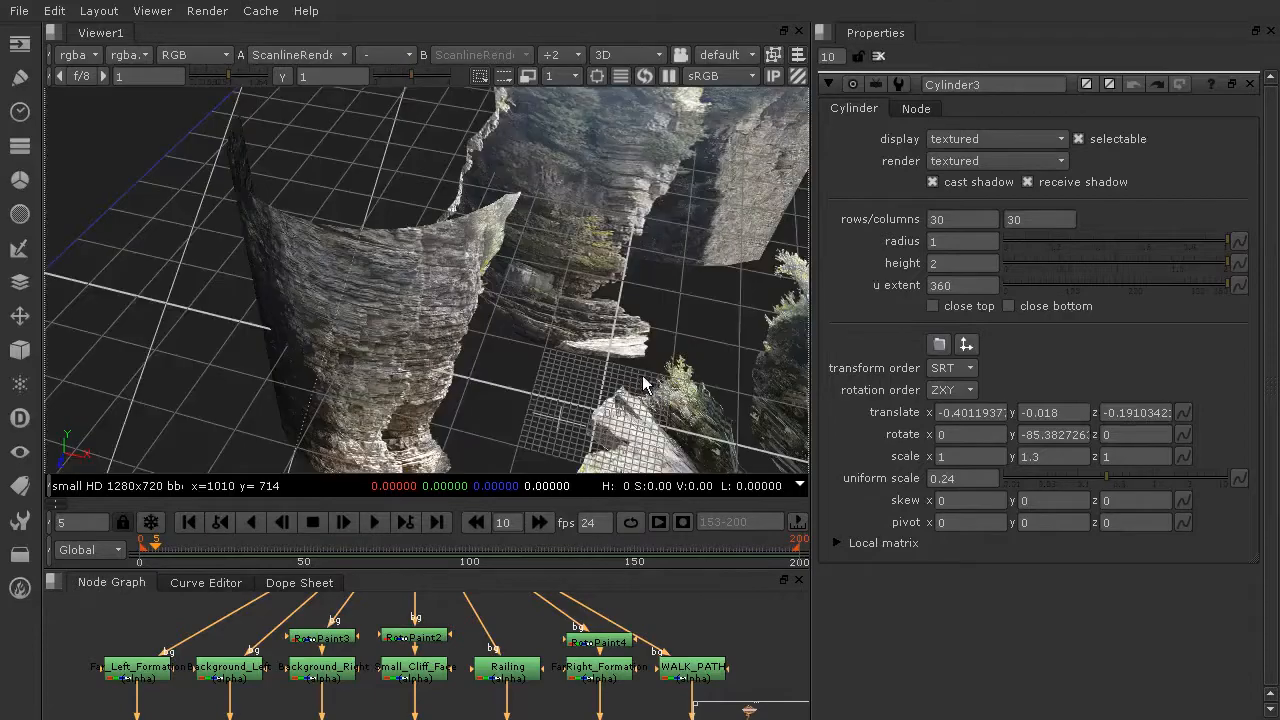
pyautogui.keyDown('ctrl'); pyautogui.moveTo(507, 264); pyautogui.dragTo(675, 411); pyautogui.keyUp('ctrl')
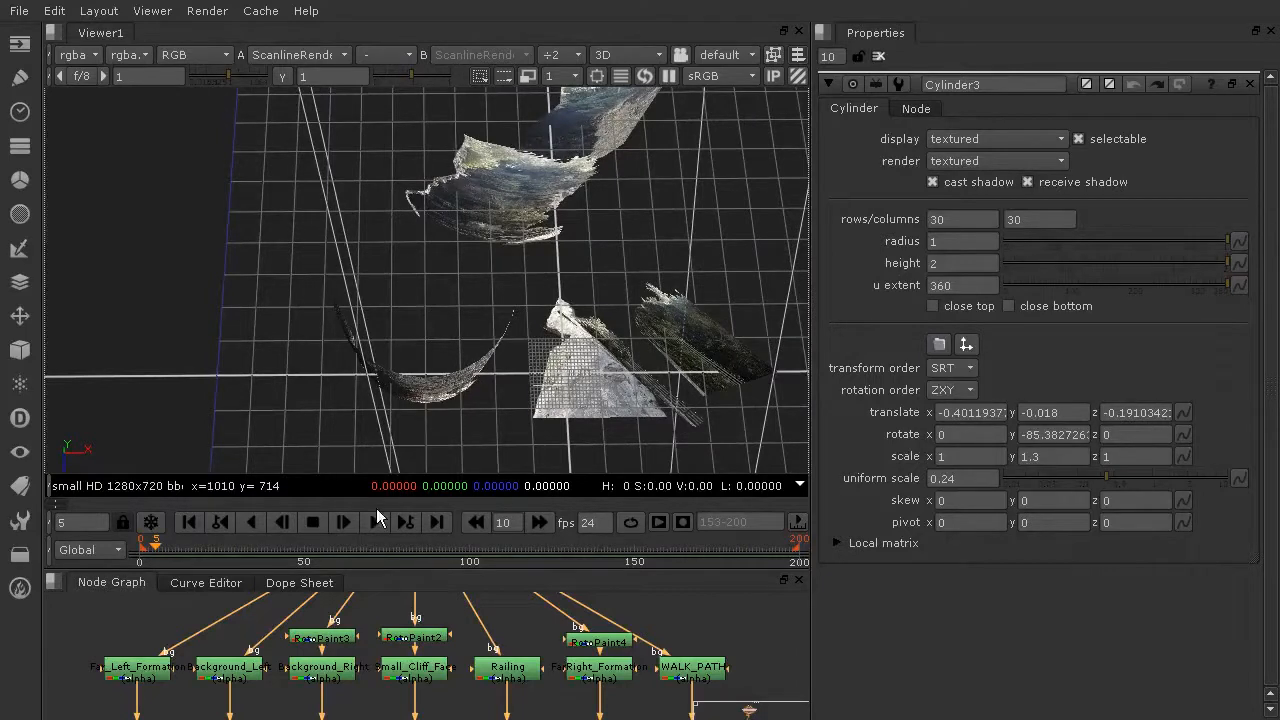
# Rotate Cylinder3 around its Y axis to about -18 degrees and check the rendered 2D view.
pyautogui.scroll(-3, 228, 668)
pyautogui.scroll(4, 228, 668)
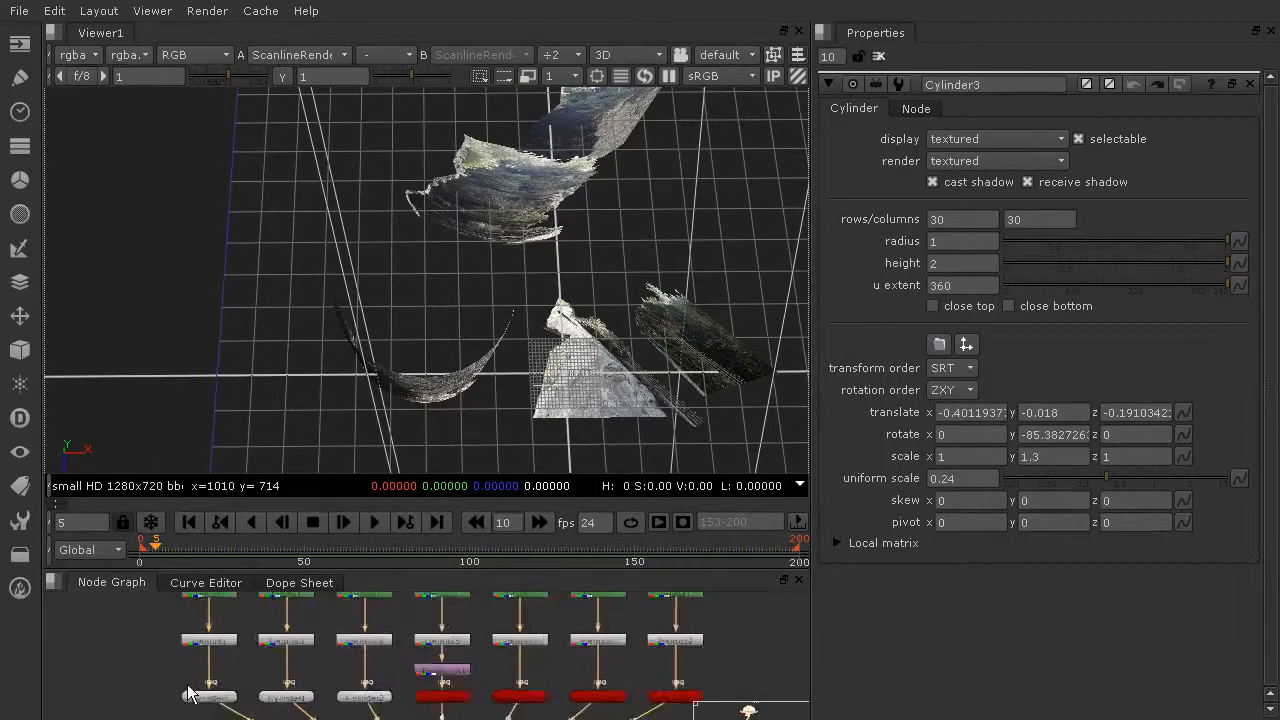
pyautogui.click(238, 684)
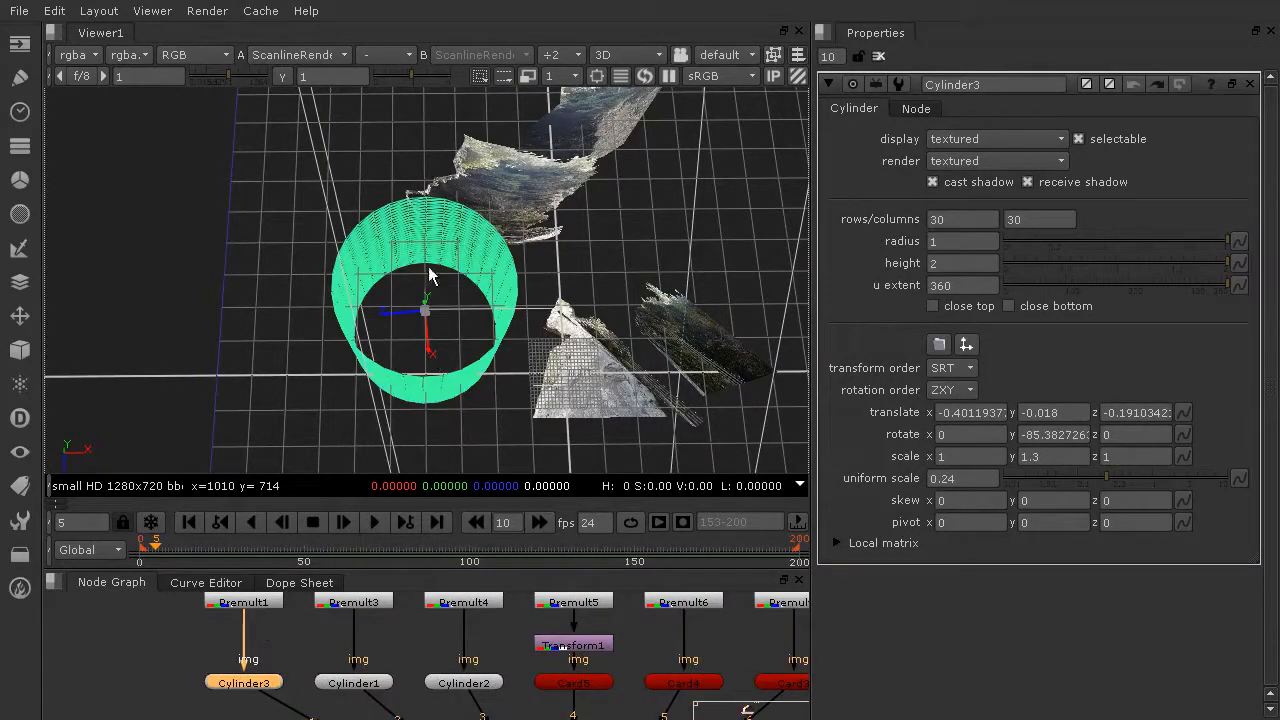
pyautogui.press('ctrl')
pyautogui.keyDown('ctrl'); pyautogui.moveTo(399, 352); pyautogui.dragTo(446, 352); pyautogui.keyUp('ctrl')
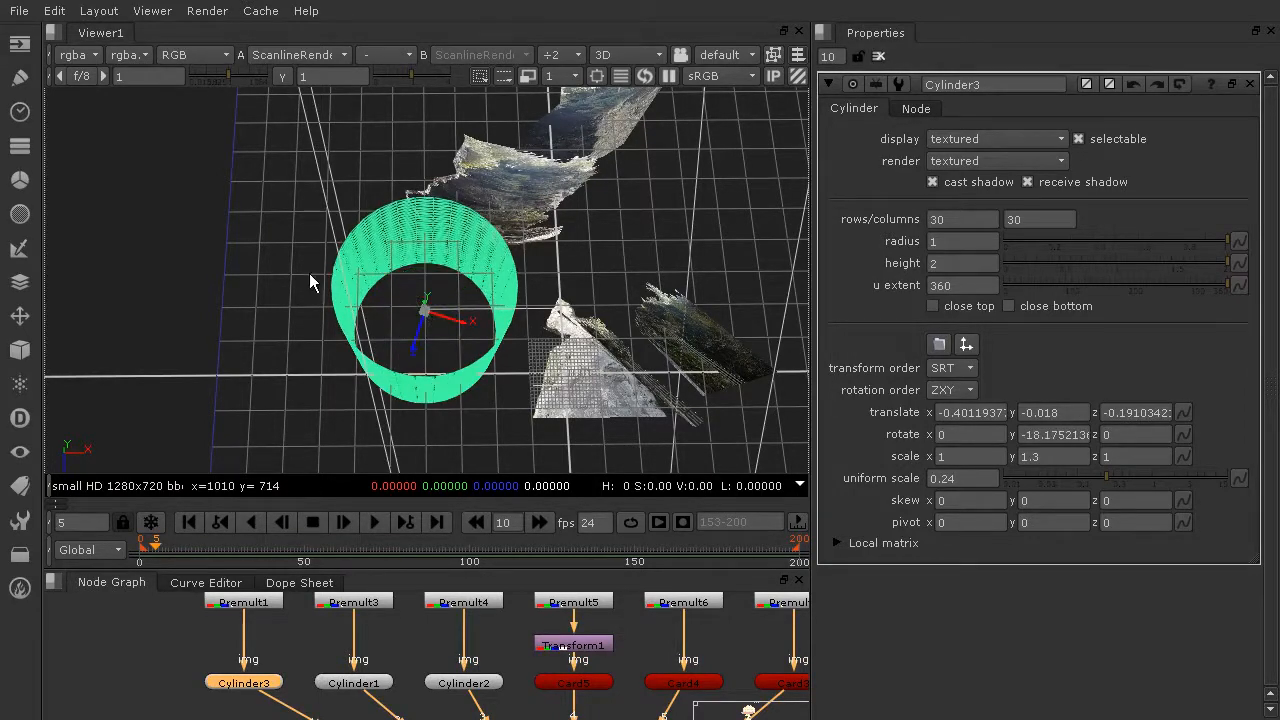
pyautogui.press('Tab')
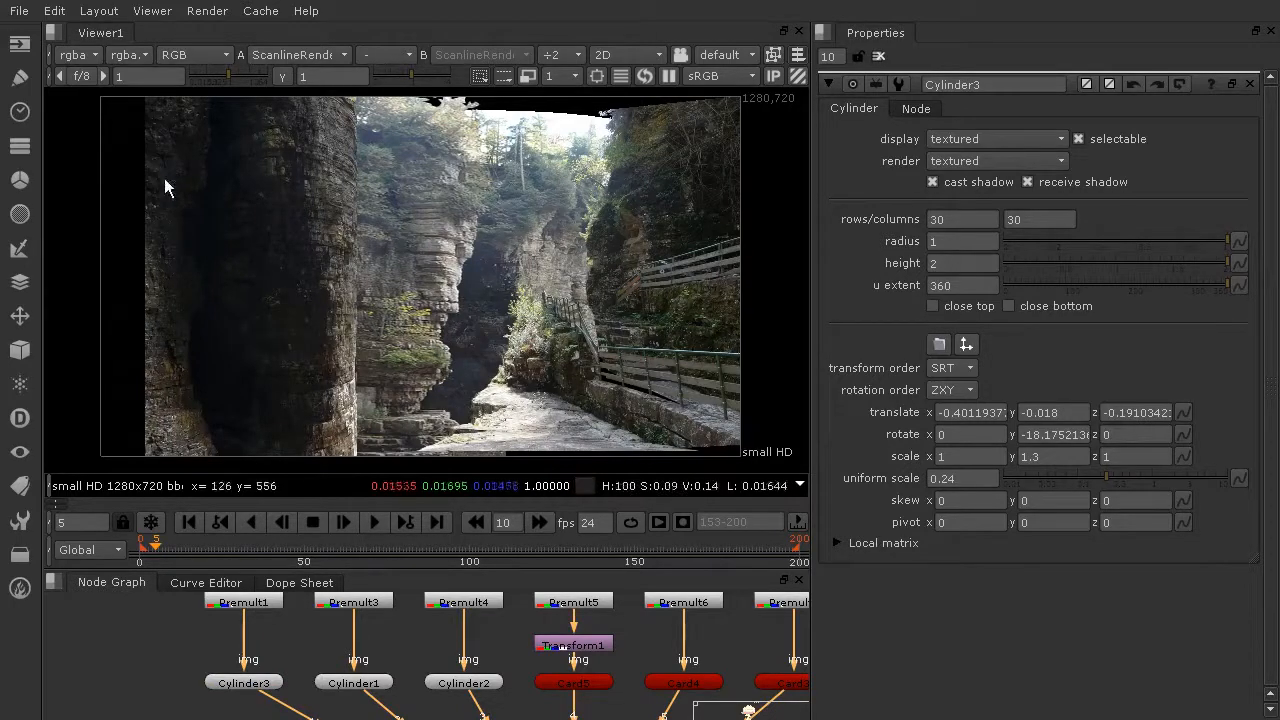
# Turn Cylinder3 to a Y rotation of about -53 degrees and check it in the rendered 2D view.
pyautogui.press('Tab')
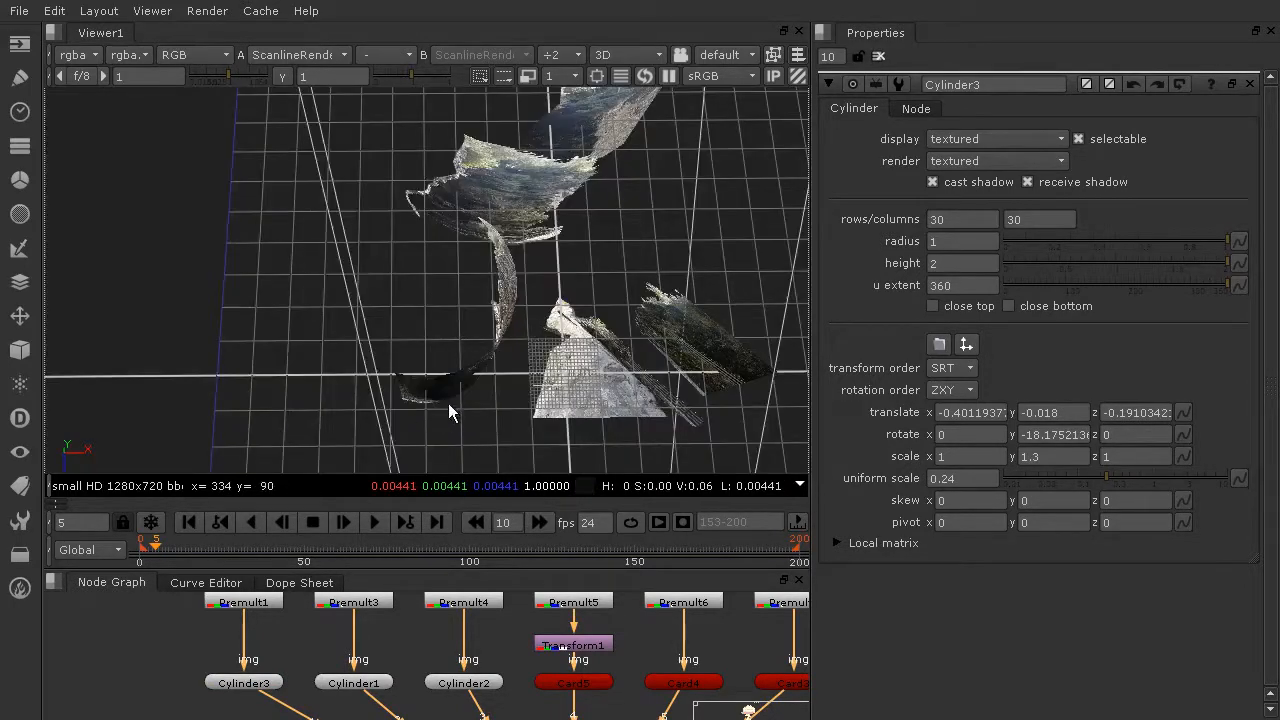
pyautogui.click(460, 404)
pyautogui.keyDown('ctrl'); pyautogui.moveTo(457, 343); pyautogui.dragTo(430, 353); pyautogui.keyUp('ctrl')
pyautogui.click(255, 372)
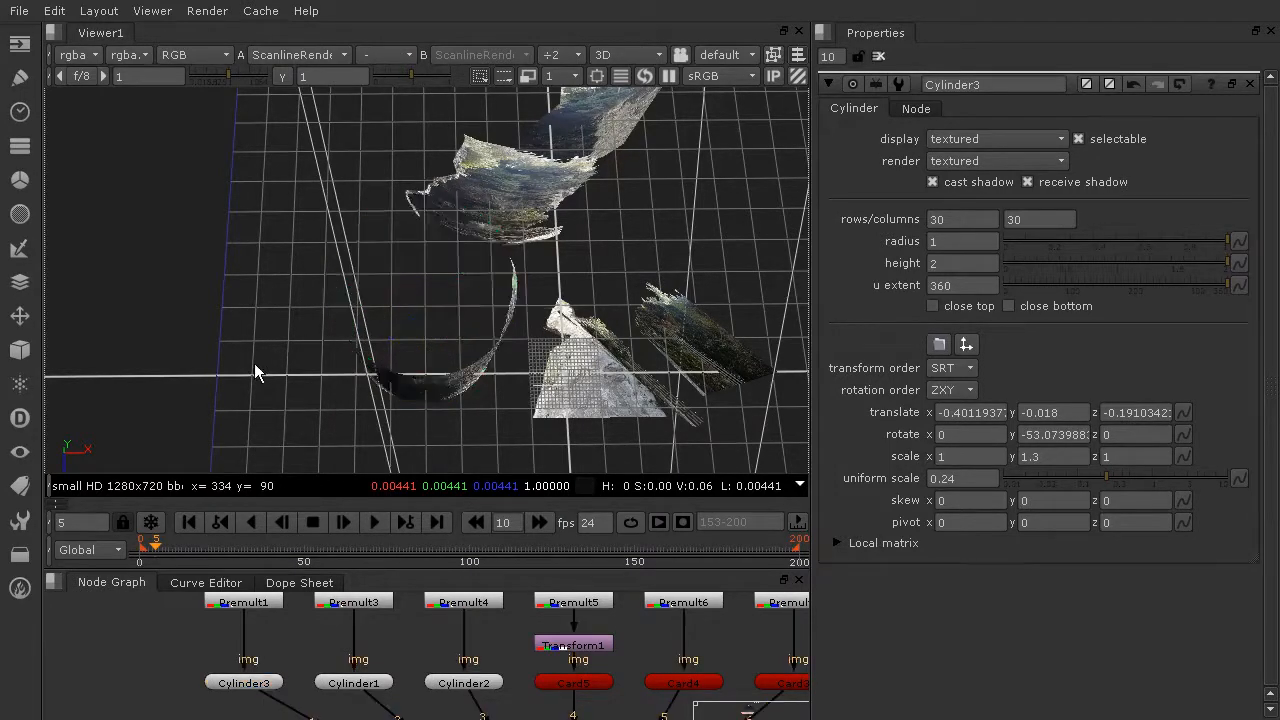
pyautogui.press('Tab')
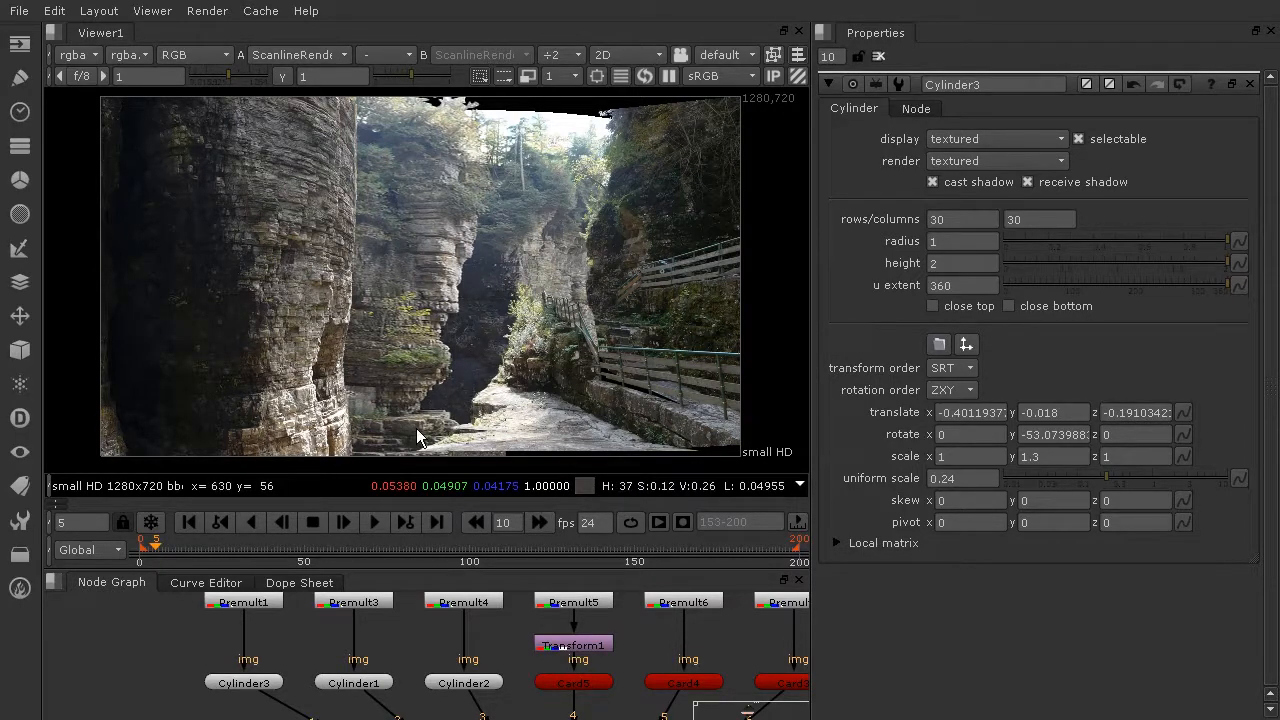
# Add a DisplaceGeo node and insert it directly after Cylinder3.
pyautogui.press('Tab')
pyautogui.keyDown('ctrl'); pyautogui.moveTo(416, 430); pyautogui.dragTo(461, 174); pyautogui.keyUp('ctrl')
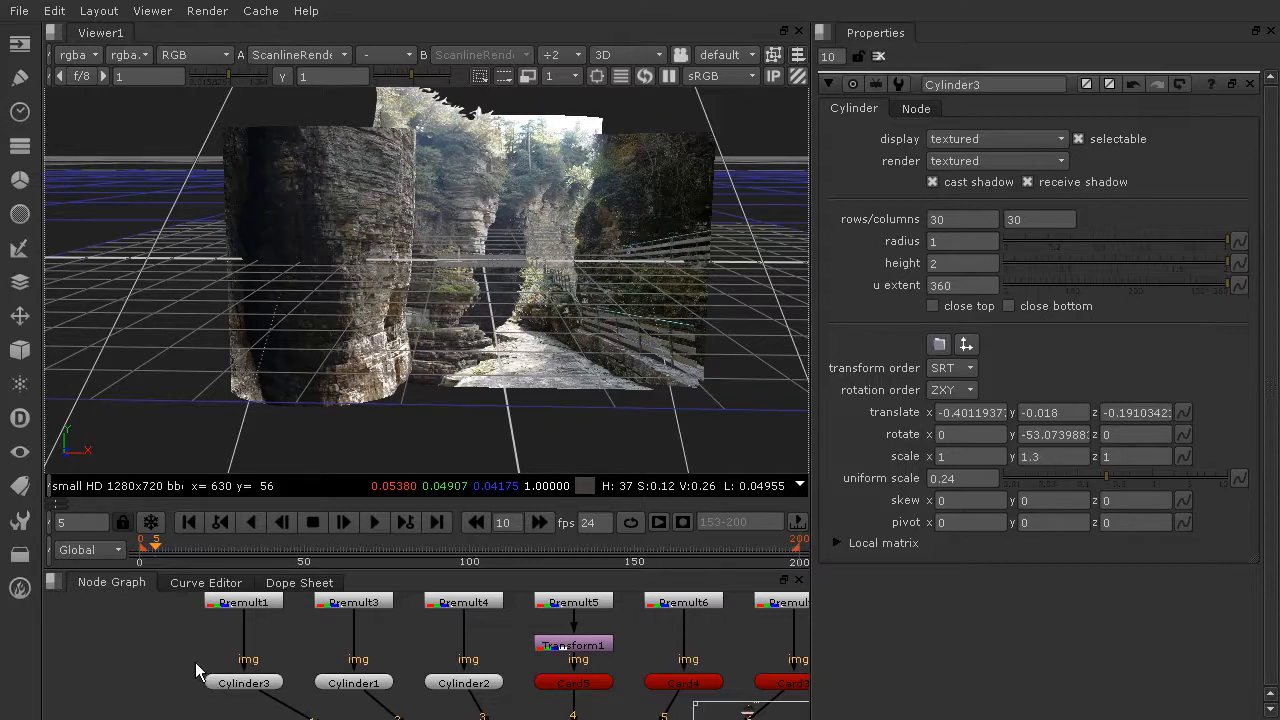
pyautogui.moveTo(238, 661); pyautogui.dragTo(299, 607, button='middle')
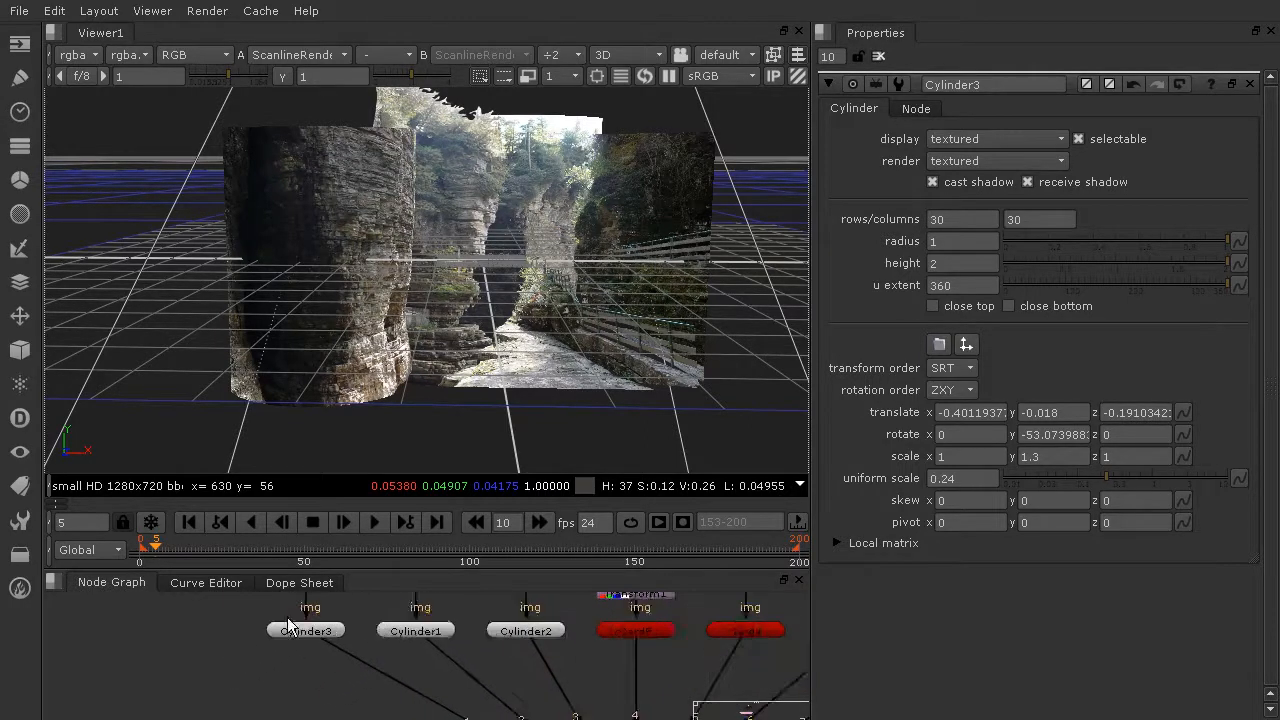
pyautogui.scroll(1, 254, 654)
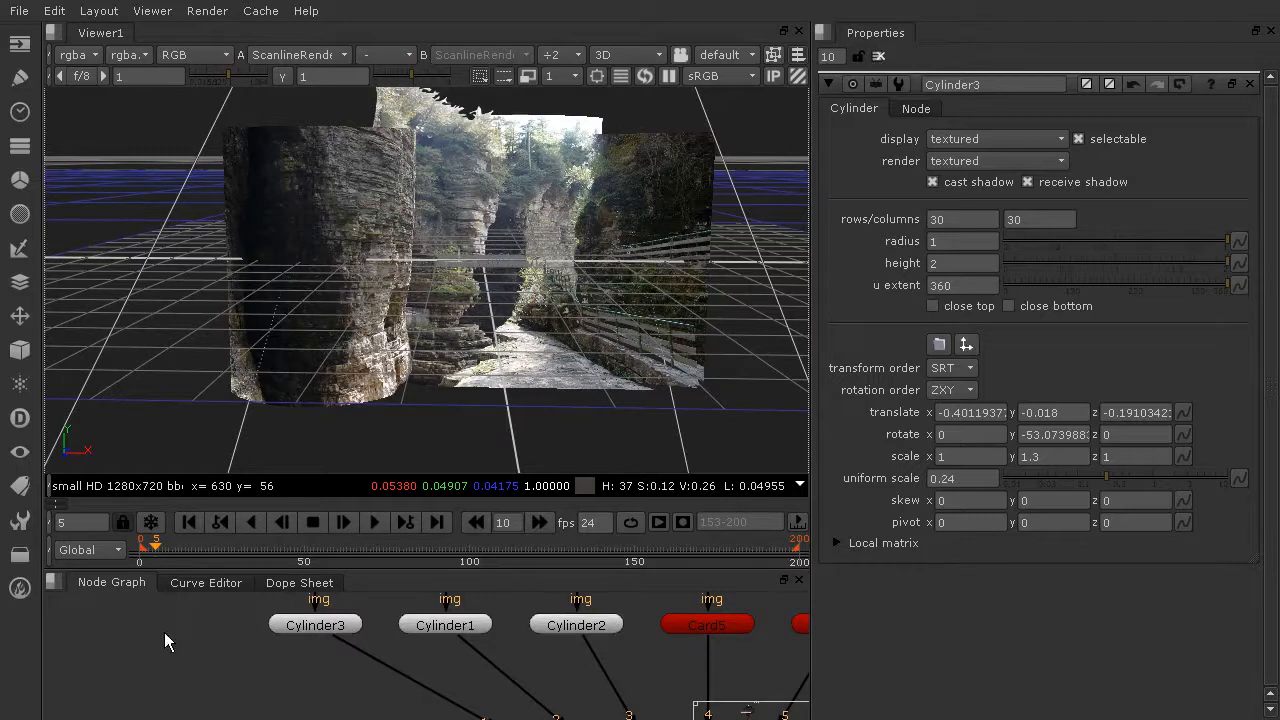
pyautogui.press('Tab')
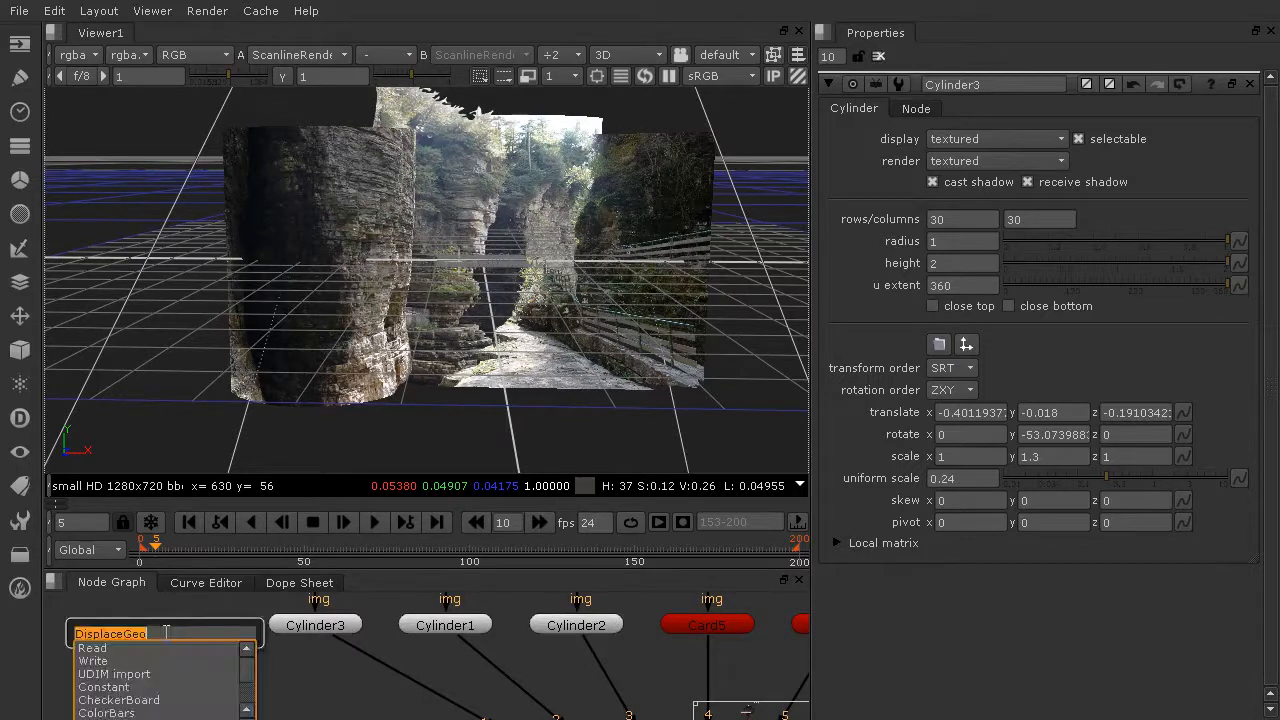
pyautogui.write('dis')
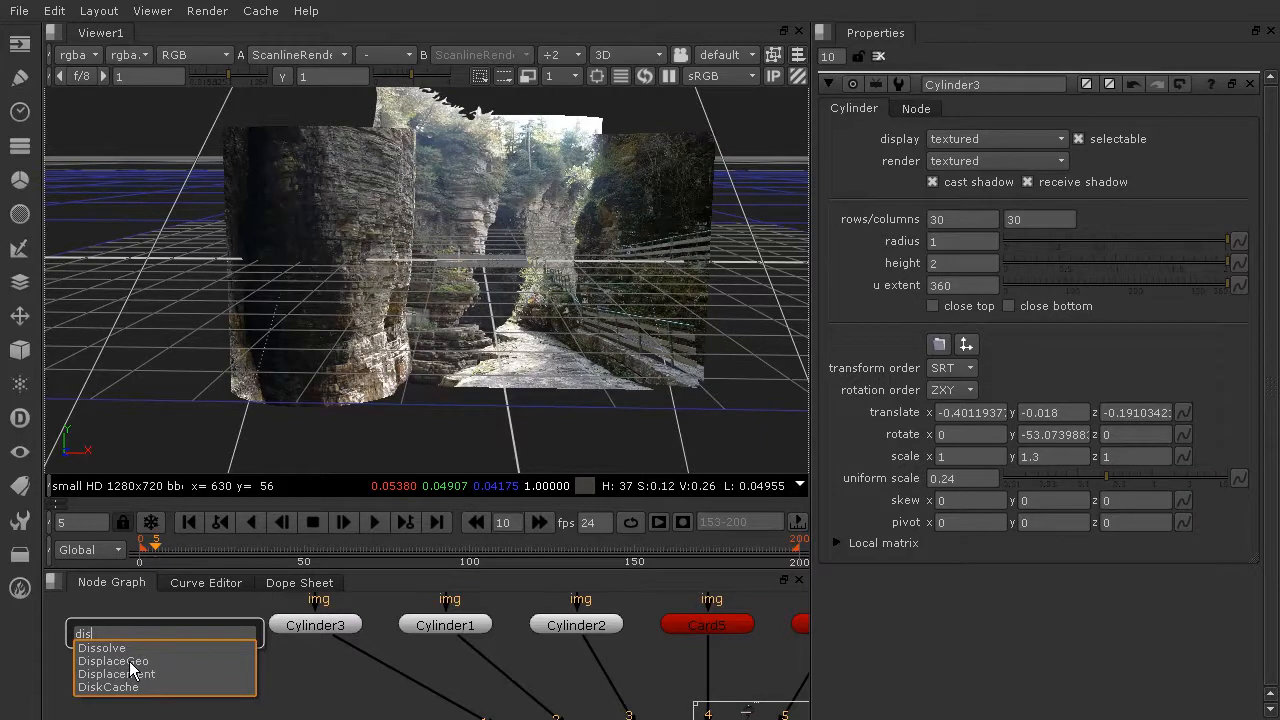
pyautogui.click(130, 661)
pyautogui.moveTo(170, 642); pyautogui.dragTo(173, 663)
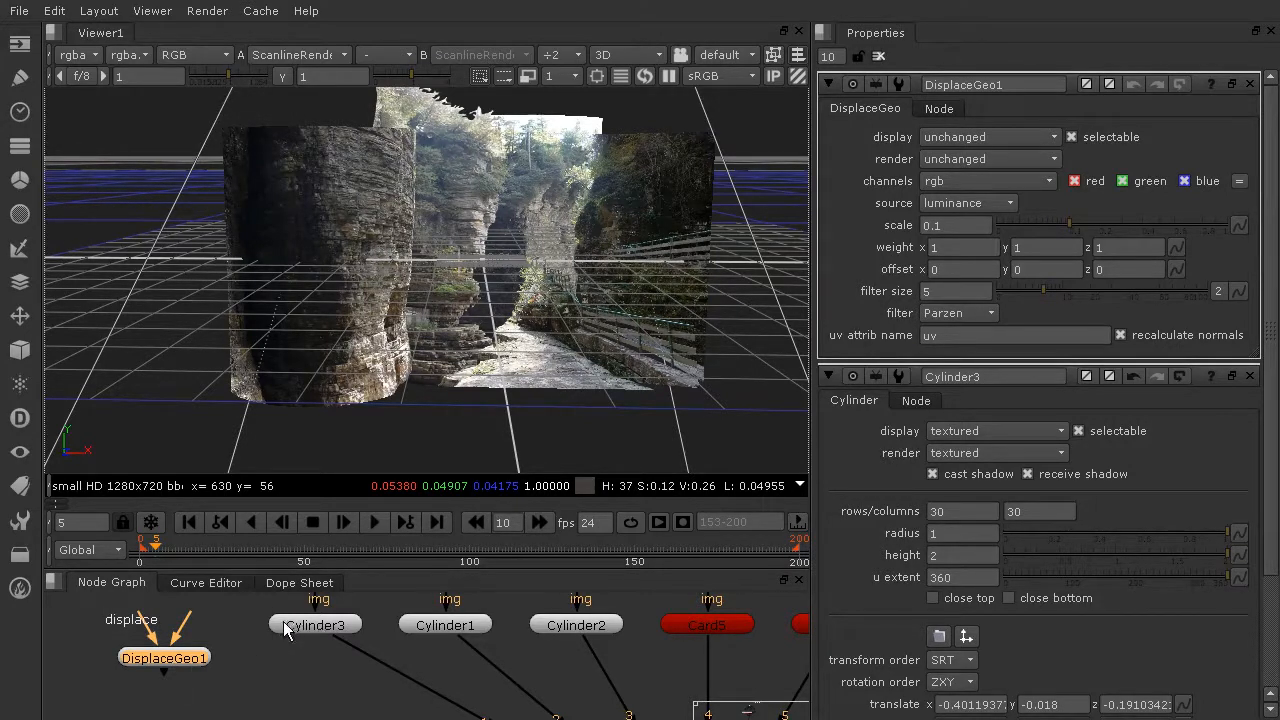
pyautogui.moveTo(164, 660); pyautogui.dragTo(322, 668)
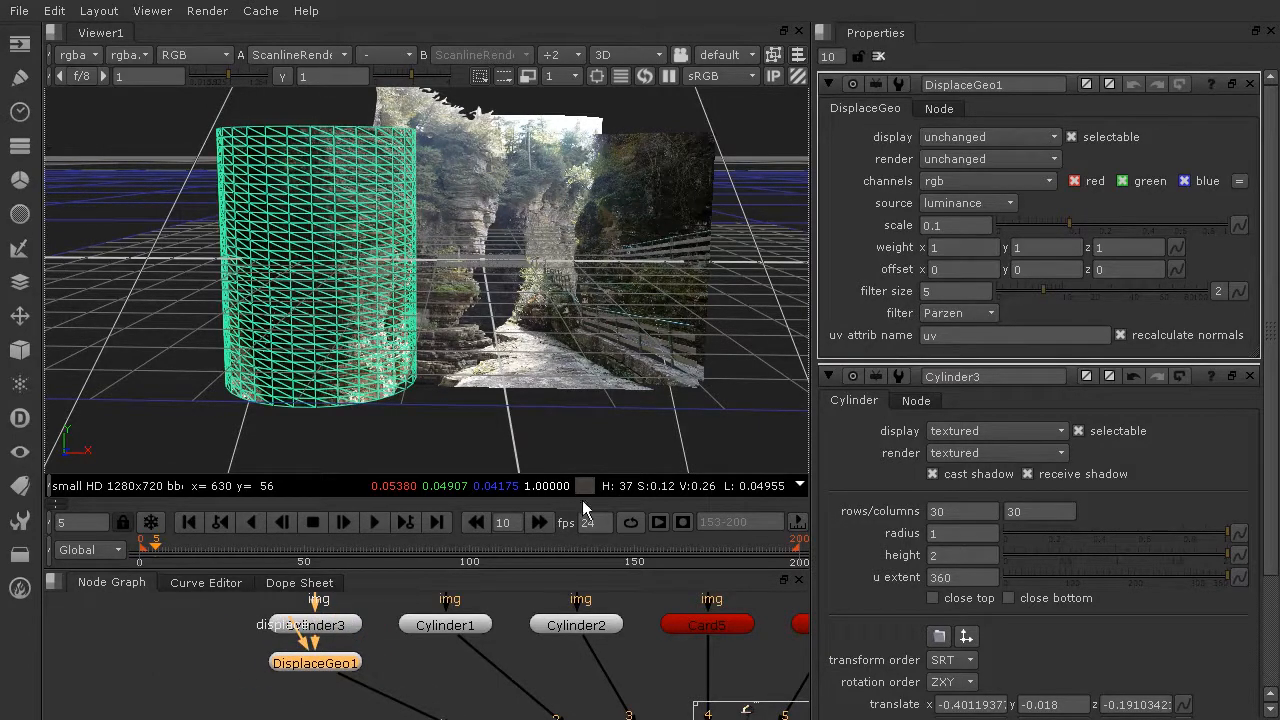
# Connect the displace input of the DisplaceGeo node to Premult1.
pyautogui.scroll(-5, 350, 640)
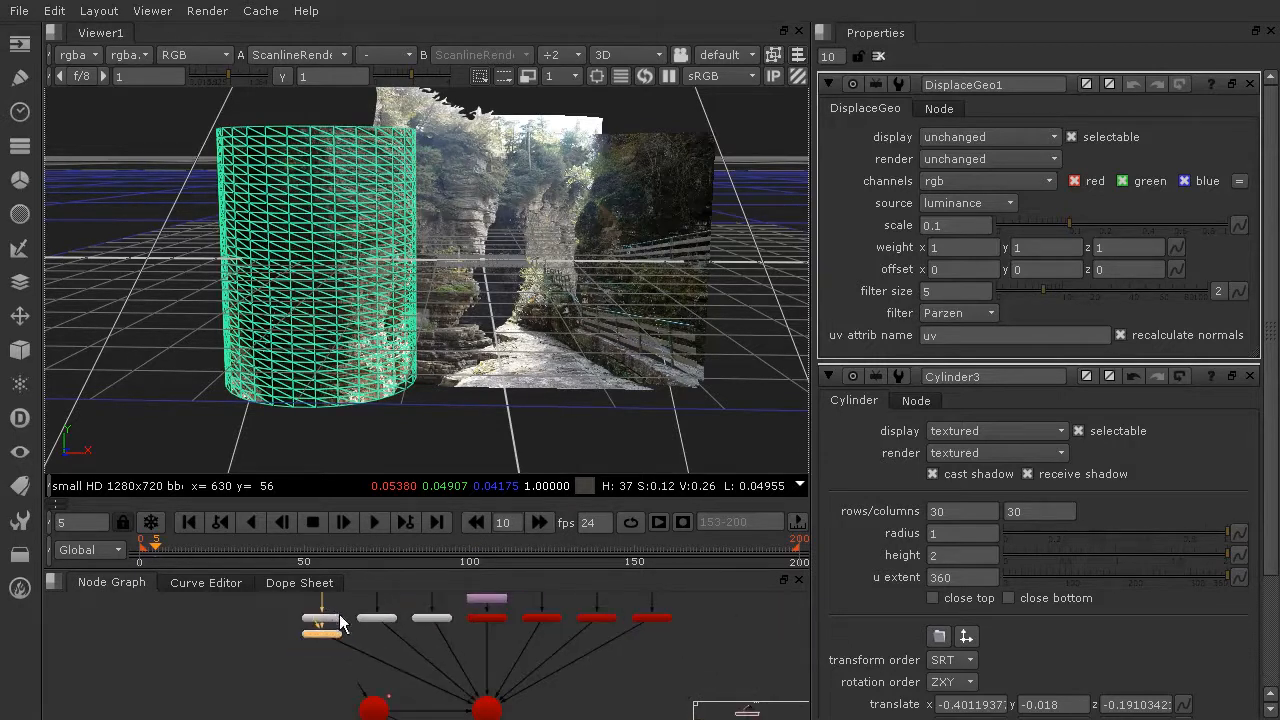
pyautogui.moveTo(345, 678); pyautogui.dragTo(345, 681, button='middle')
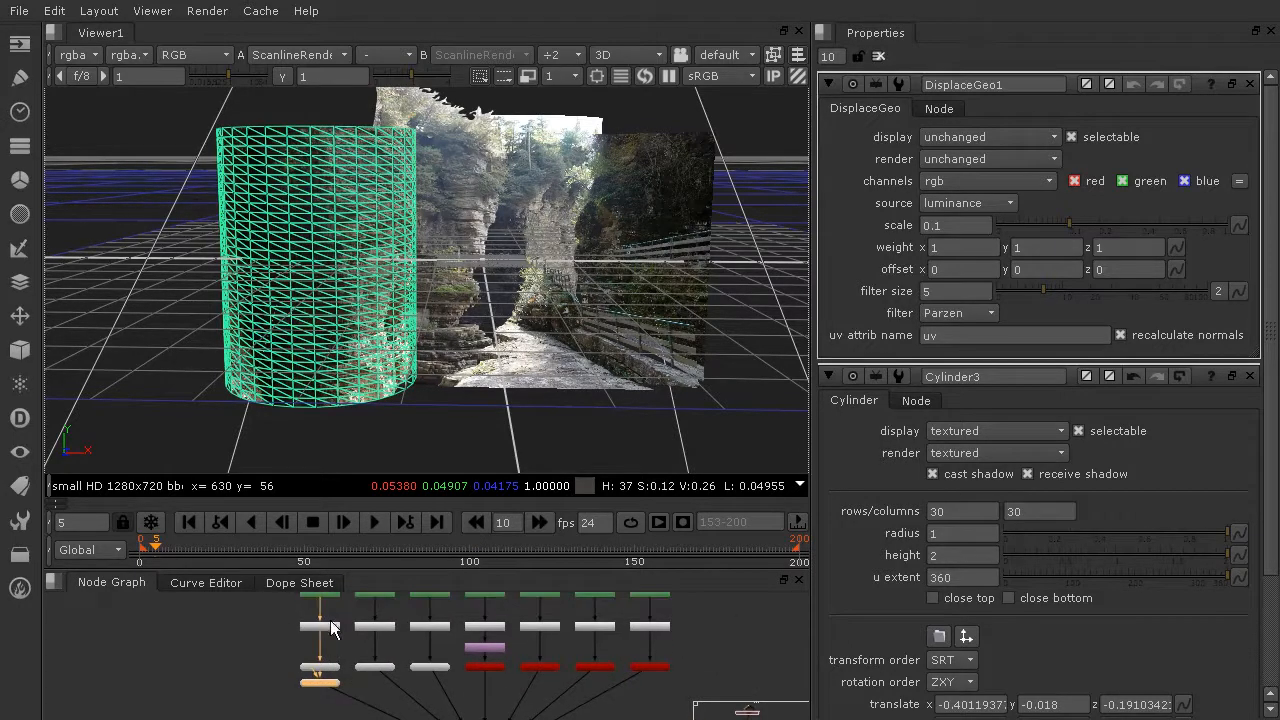
pyautogui.scroll(5, 333, 628)
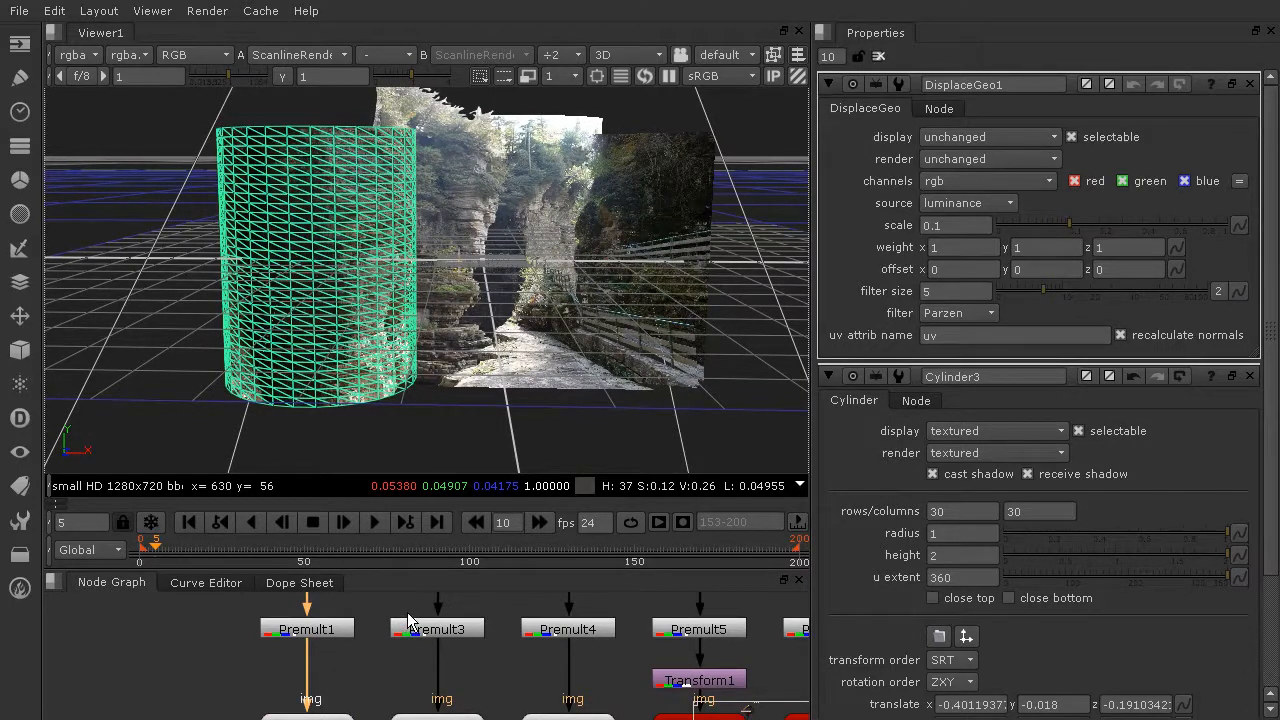
pyautogui.scroll(-5, 407, 612)
pyautogui.scroll(2, 408, 612)
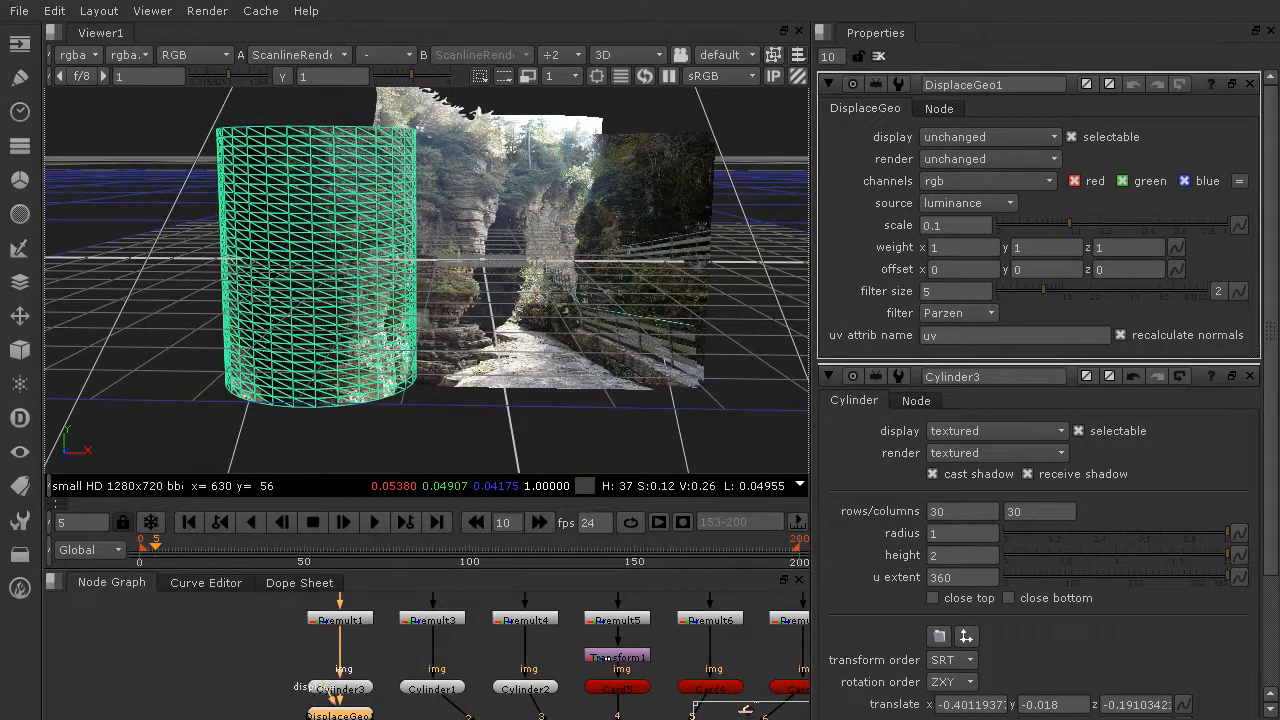
pyautogui.moveTo(325, 700); pyautogui.dragTo(313, 625)
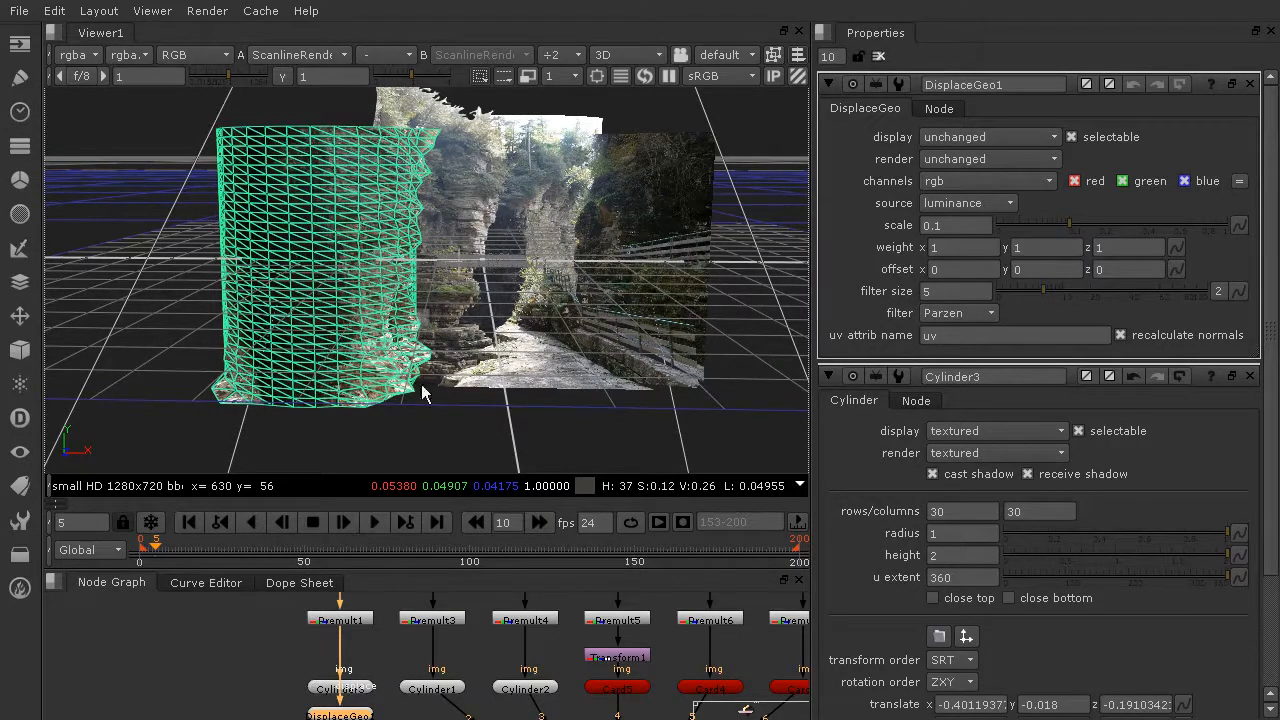
# Examine the displaced surface and edges of the left rock cylinder from several angles in the 3D view.
pyautogui.scroll(6, 476, 380)
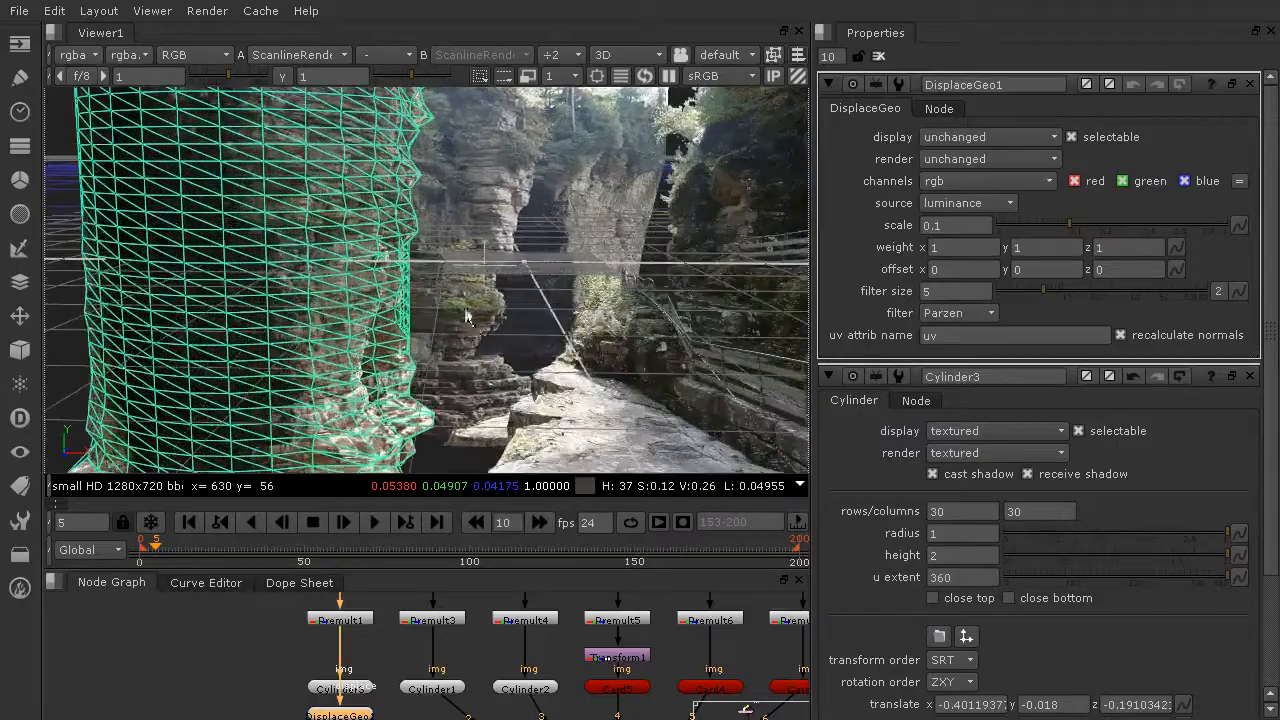
pyautogui.keyDown('ctrl'); pyautogui.moveTo(475, 336); pyautogui.dragTo(366, 273); pyautogui.keyUp('ctrl')
pyautogui.scroll(3, 400, 236)
pyautogui.keyDown('ctrl'); pyautogui.moveTo(418, 205); pyautogui.dragTo(513, 133); pyautogui.keyUp('ctrl')
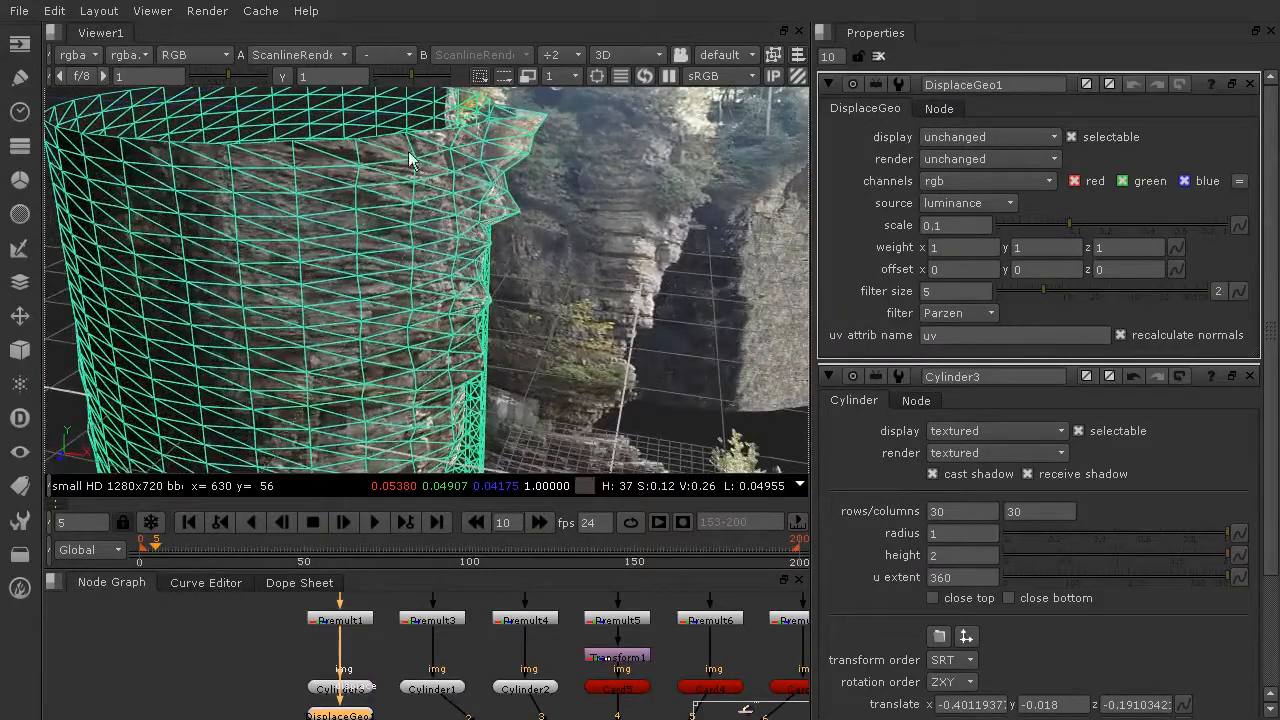
pyautogui.keyDown('ctrl'); pyautogui.moveTo(527, 247); pyautogui.dragTo(504, 175); pyautogui.keyUp('ctrl')
pyautogui.keyDown('ctrl'); pyautogui.moveTo(418, 278); pyautogui.dragTo(548, 310); pyautogui.keyUp('ctrl')
pyautogui.click(550, 306)
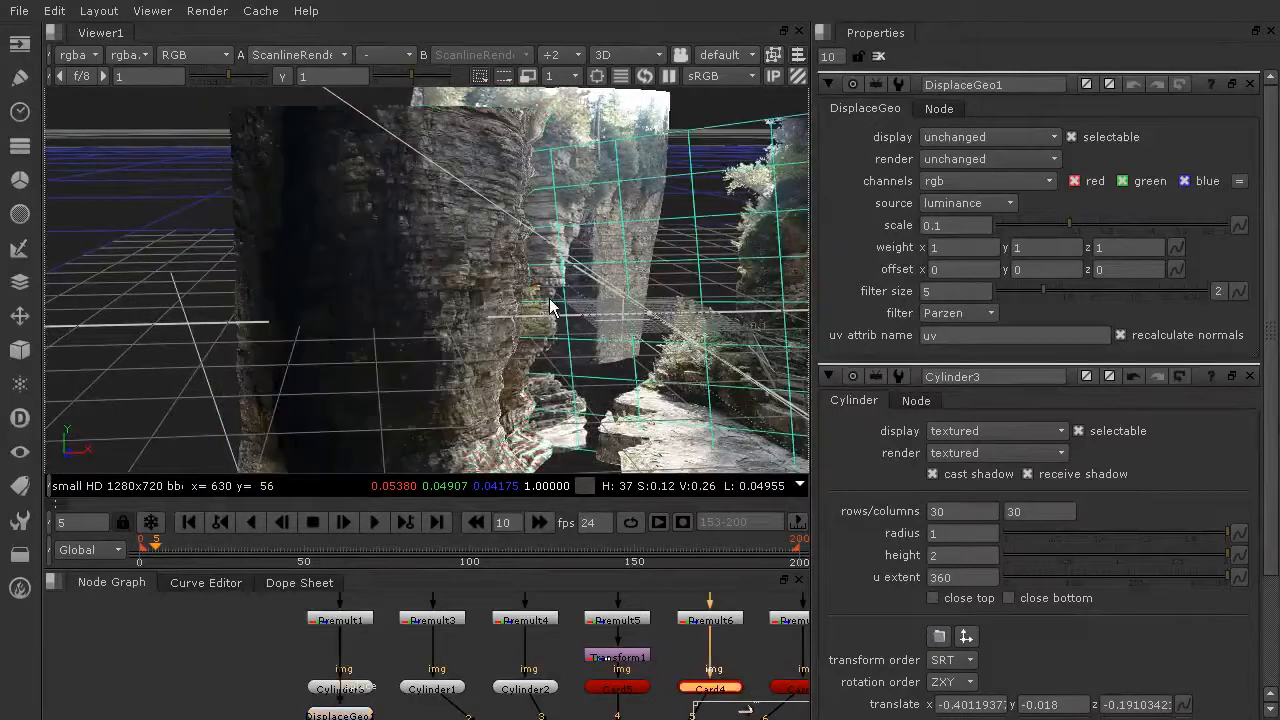
pyautogui.click(174, 216)
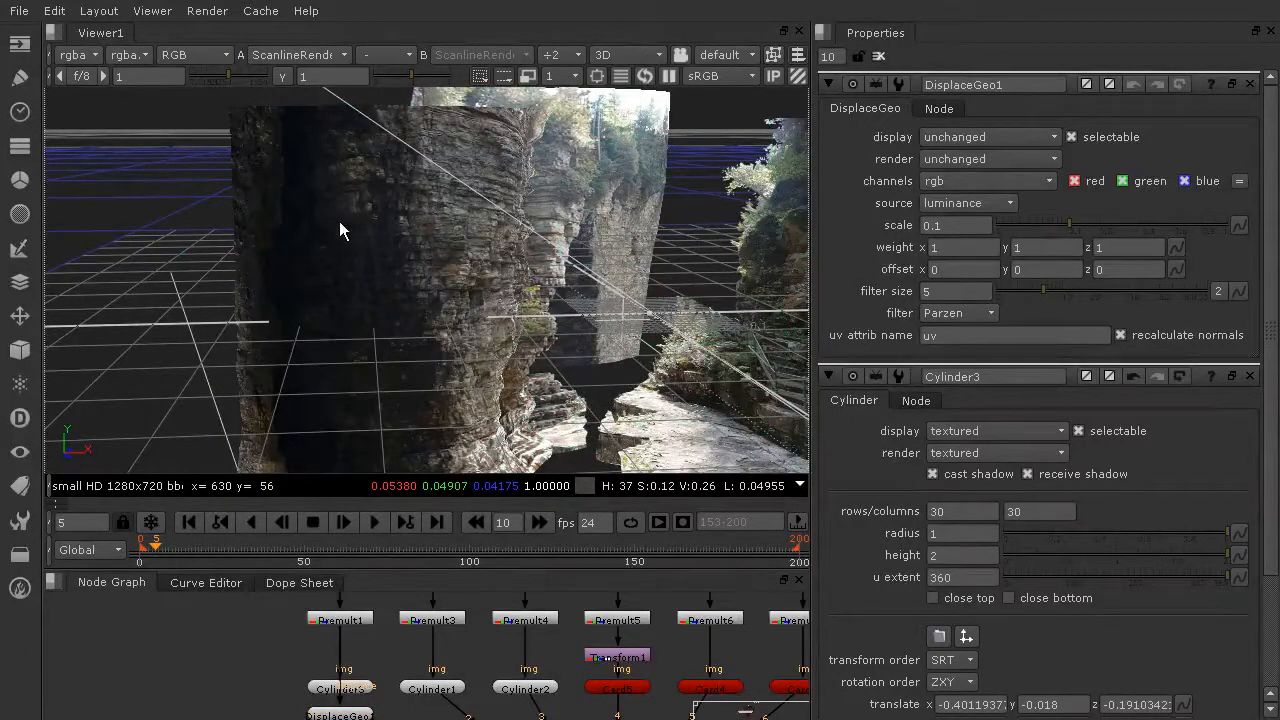
# Set the DisplaceGeo scale to 0.048 and inspect the left cliff's edge up close in the rendered 2D view.
pyautogui.press('Tab')
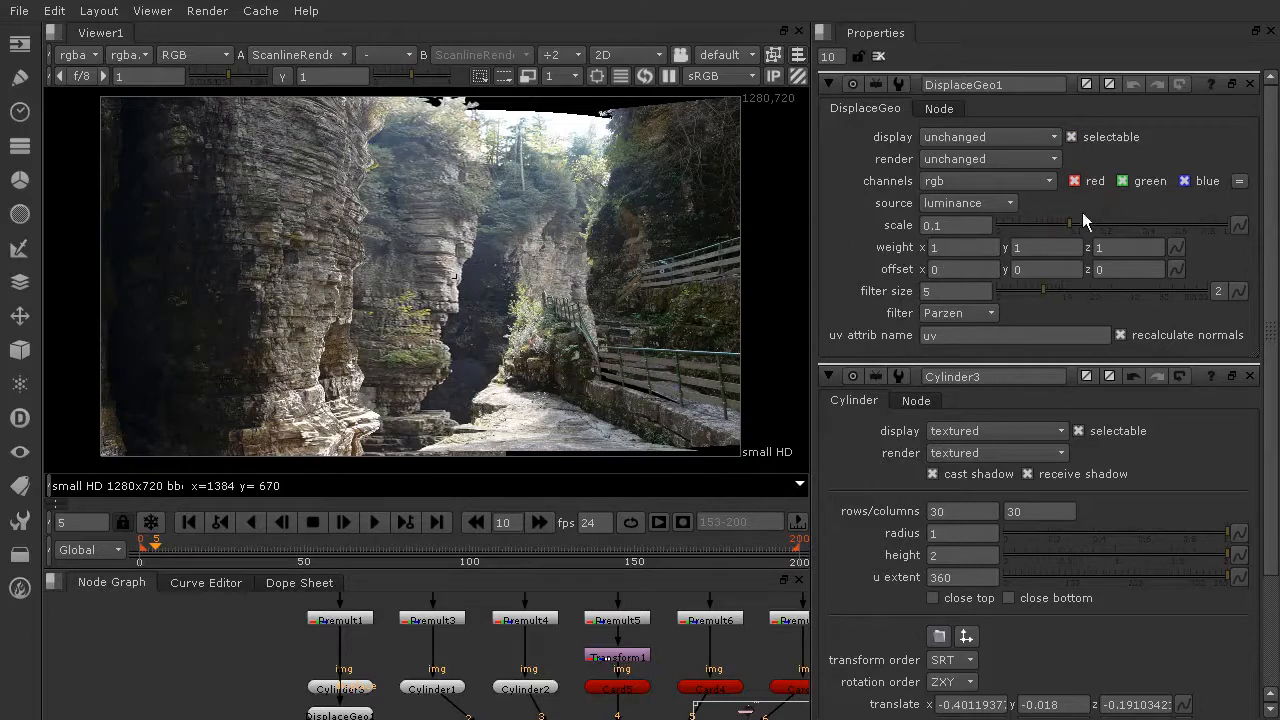
pyautogui.moveTo(1072, 224); pyautogui.dragTo(1047, 224)
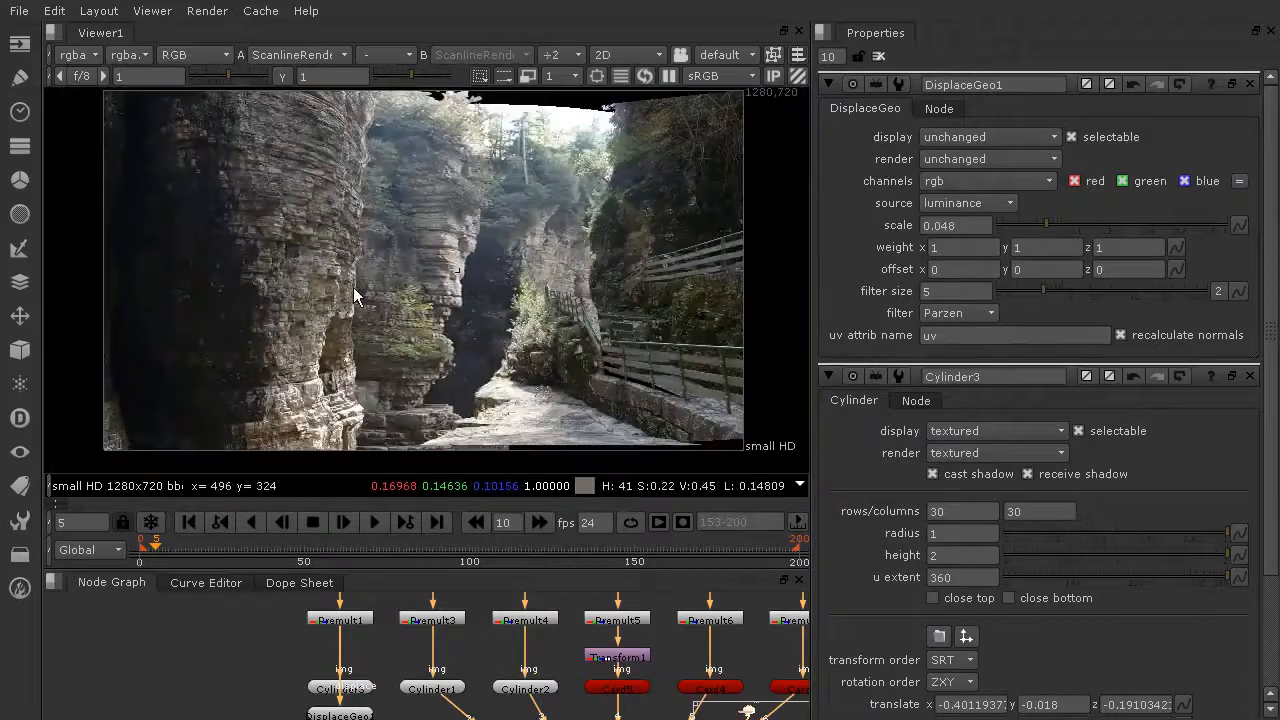
pyautogui.scroll(1, 353, 287)
pyautogui.moveTo(394, 202); pyautogui.dragTo(426, 360, button='middle')
pyautogui.moveTo(432, 245); pyautogui.dragTo(464, 357, button='middle')
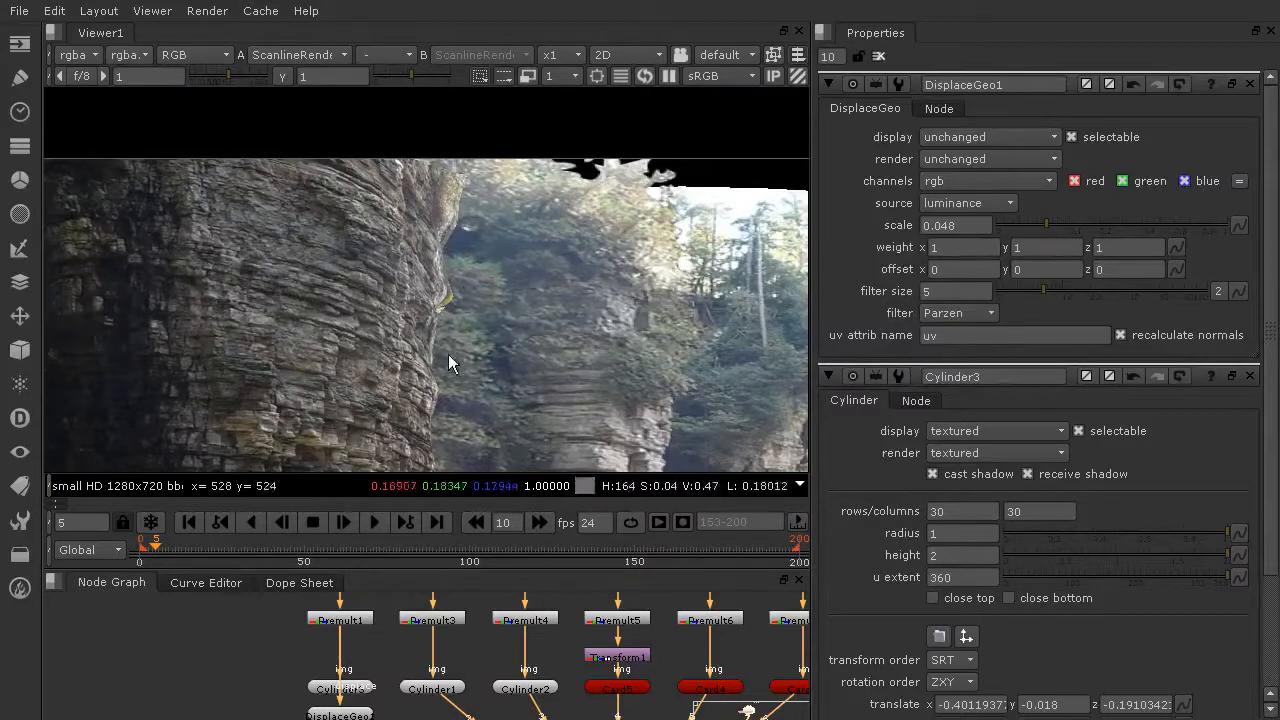
pyautogui.scroll(-1, 487, 358)
pyautogui.moveTo(487, 358); pyautogui.dragTo(523, 231, button='middle')
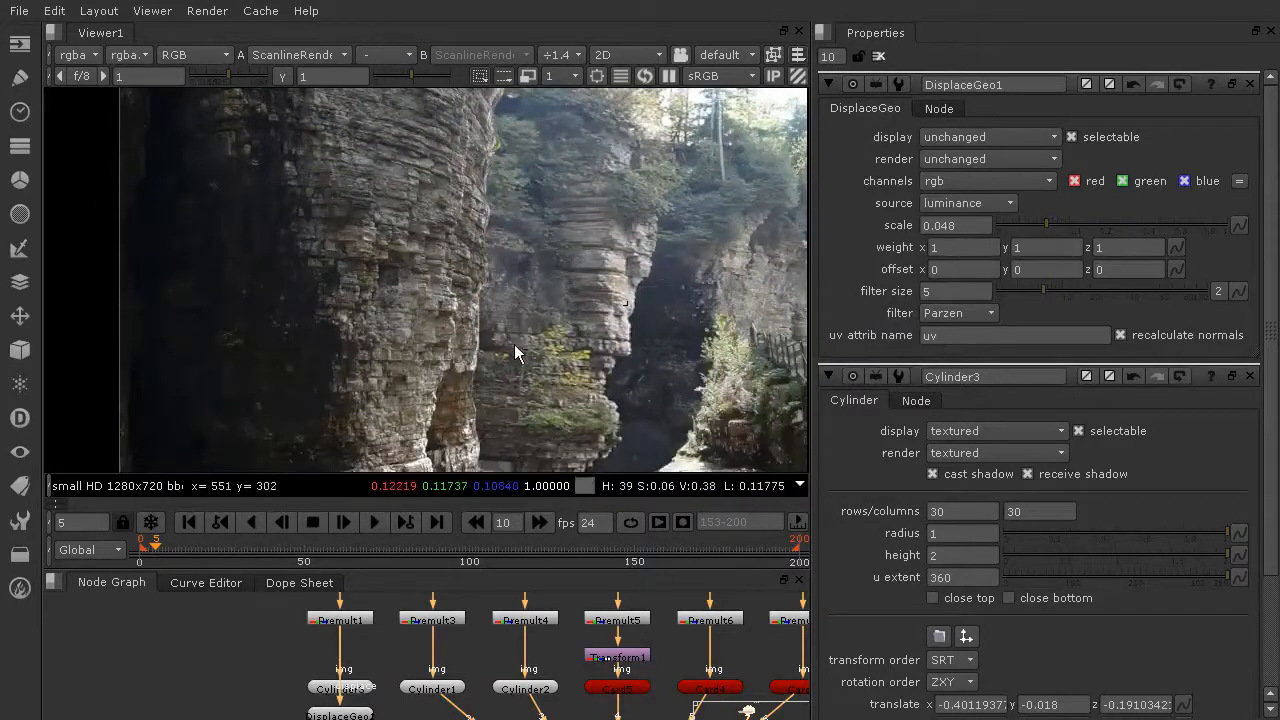
pyautogui.moveTo(514, 344); pyautogui.dragTo(513, 234, button='middle')
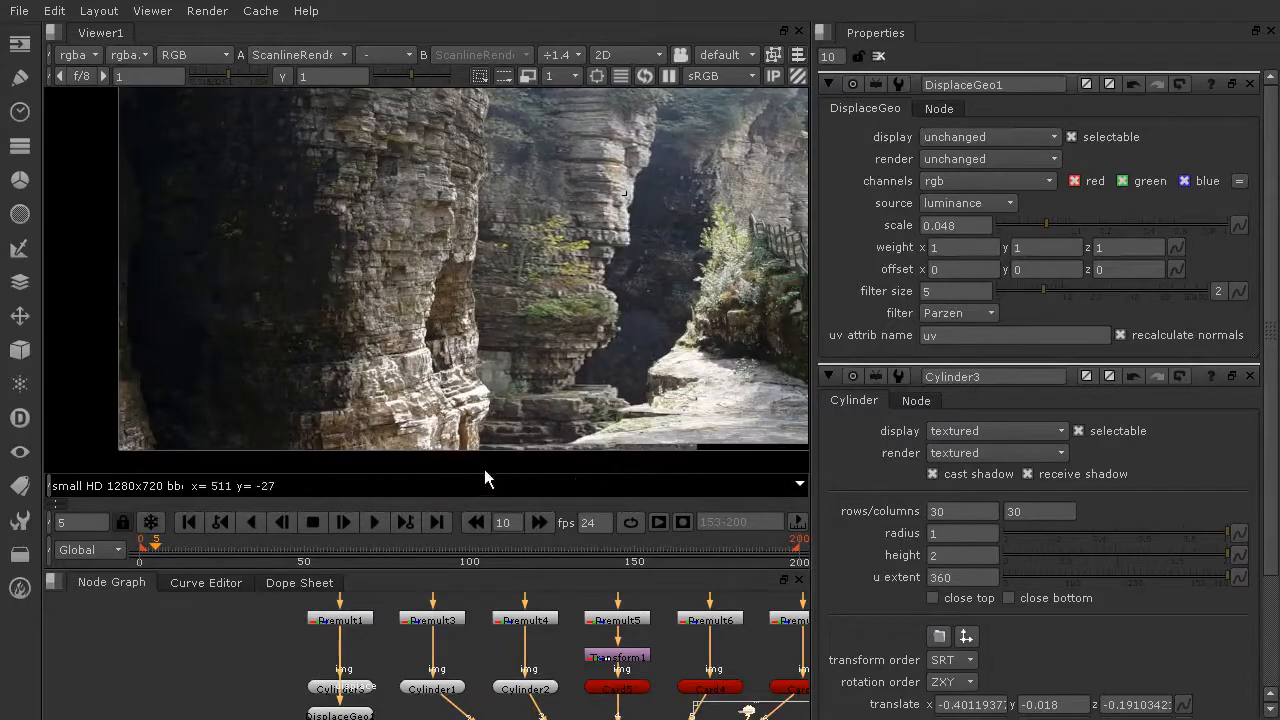
pyautogui.scroll(1, 476, 486)
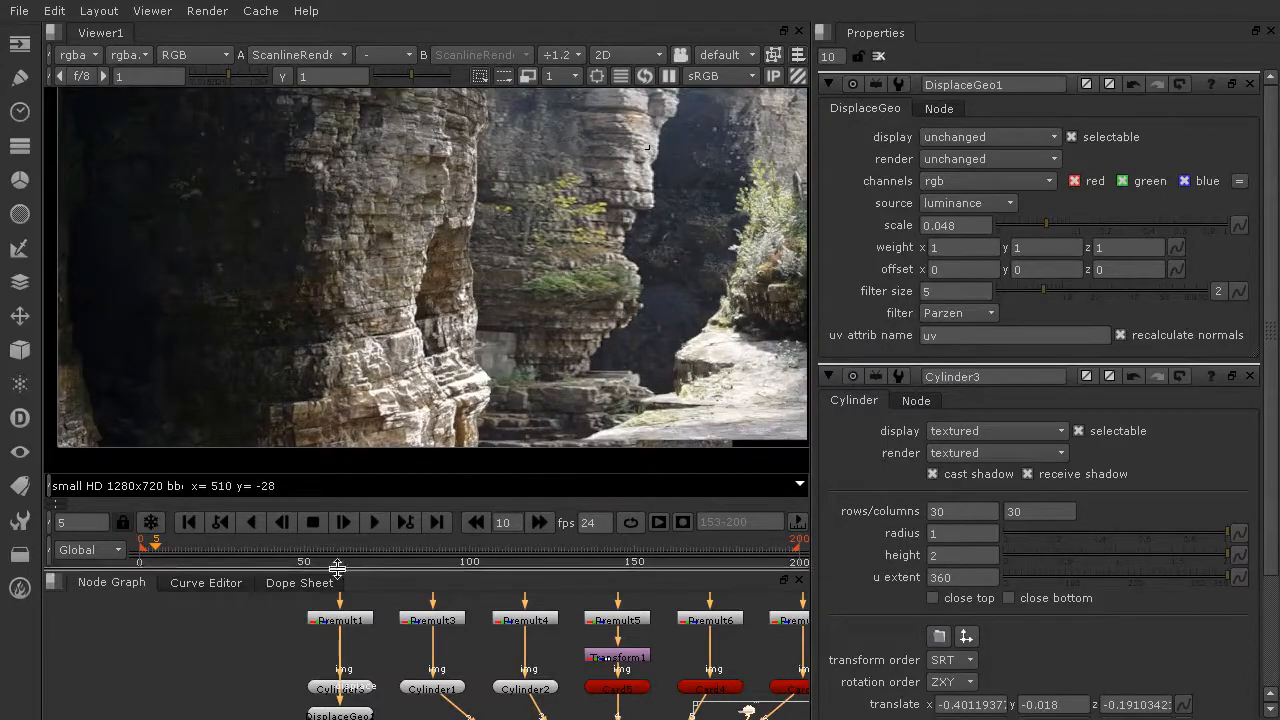
# Return to the 3D view and select the displaced left cylinder to examine its mesh.
pyautogui.scroll(-2, 331, 635)
pyautogui.moveTo(331, 635); pyautogui.dragTo(336, 690, button='middle')
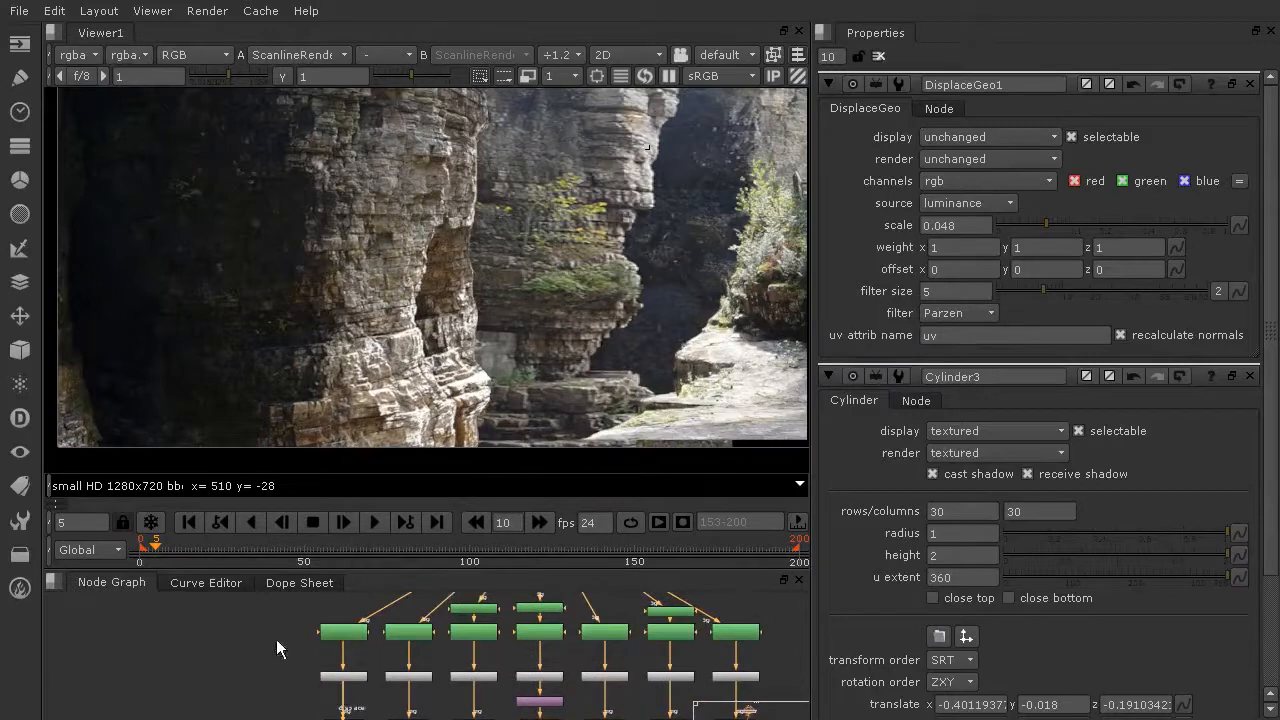
pyautogui.click(628, 55)
pyautogui.click(623, 91)
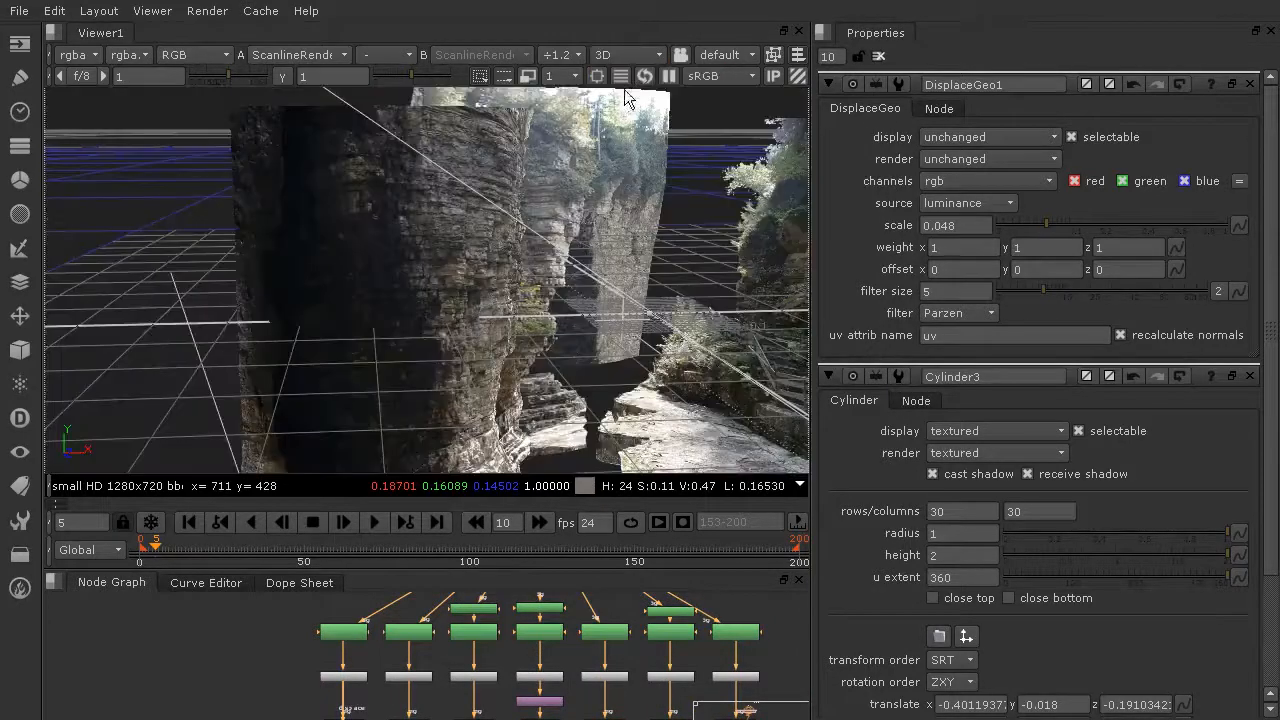
pyautogui.keyDown('ctrl'); pyautogui.moveTo(561, 243); pyautogui.dragTo(388, 230); pyautogui.keyUp('ctrl')
pyautogui.click(390, 236)
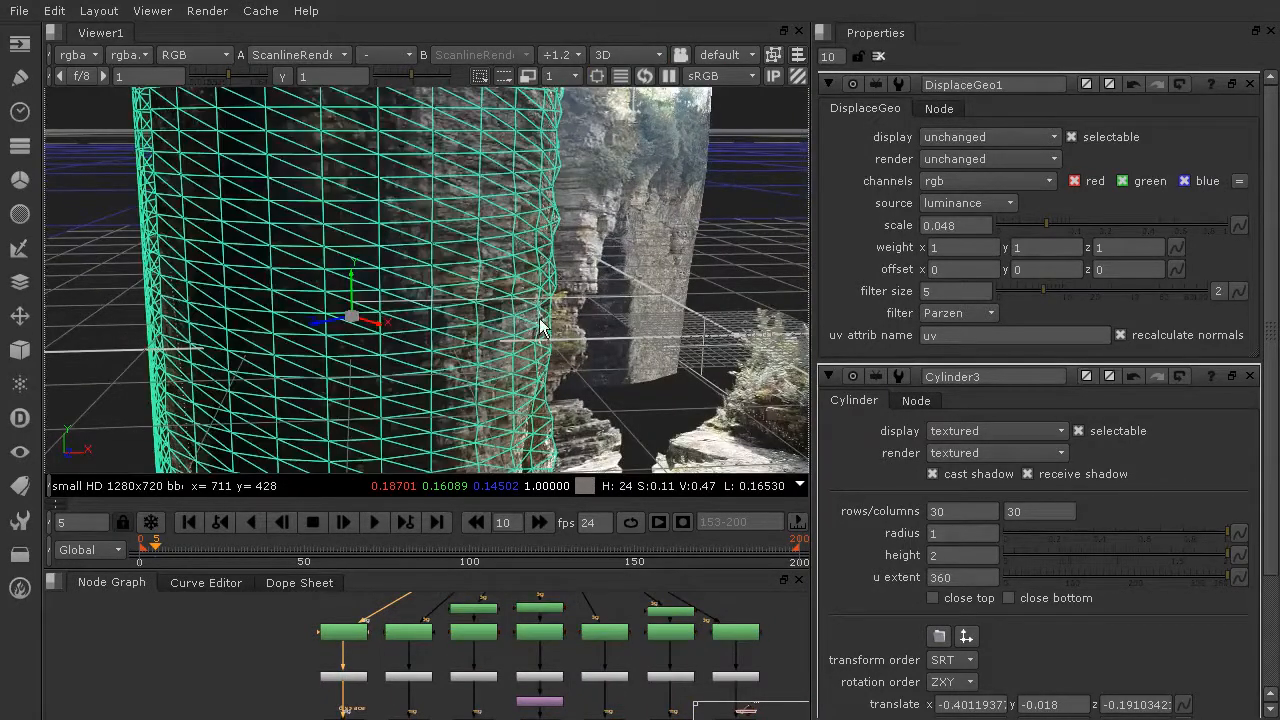
# Set the rows and columns of Cylinder3, the left cliff, to 50 each.
pyautogui.keyDown('ctrl'); pyautogui.moveTo(573, 330); pyautogui.dragTo(763, 338); pyautogui.keyUp('ctrl')
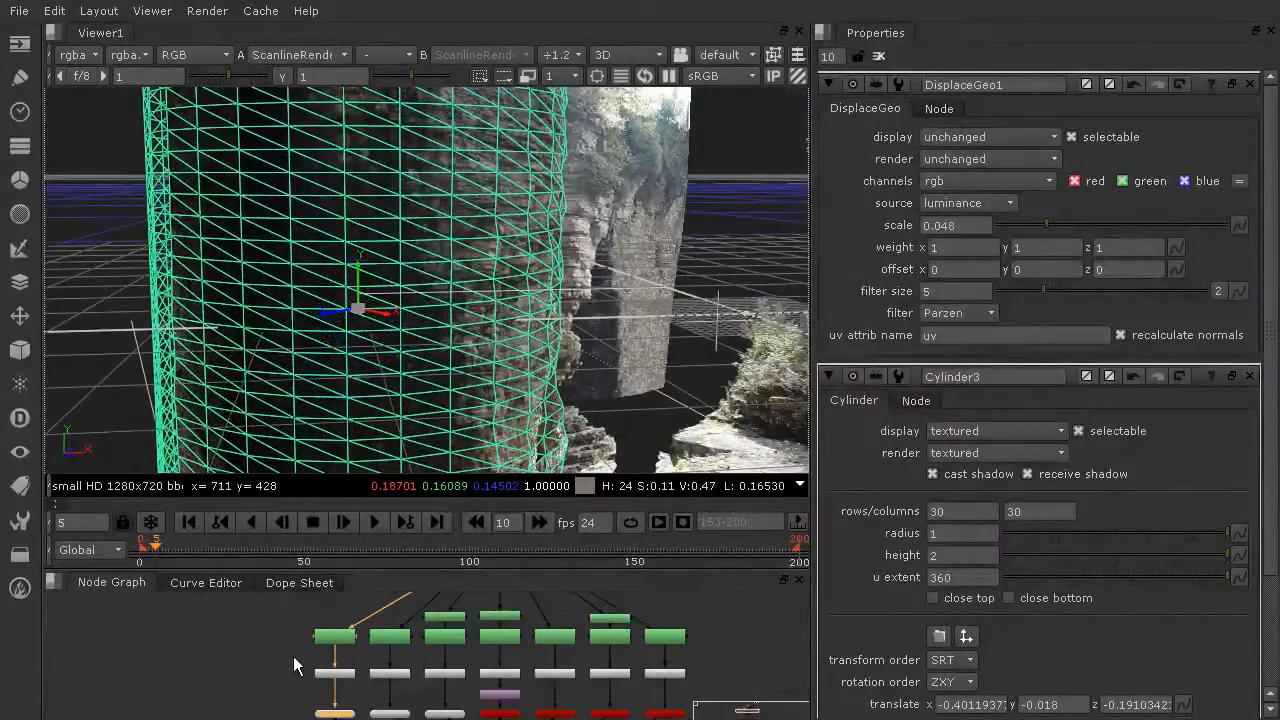
pyautogui.scroll(5, 376, 637)
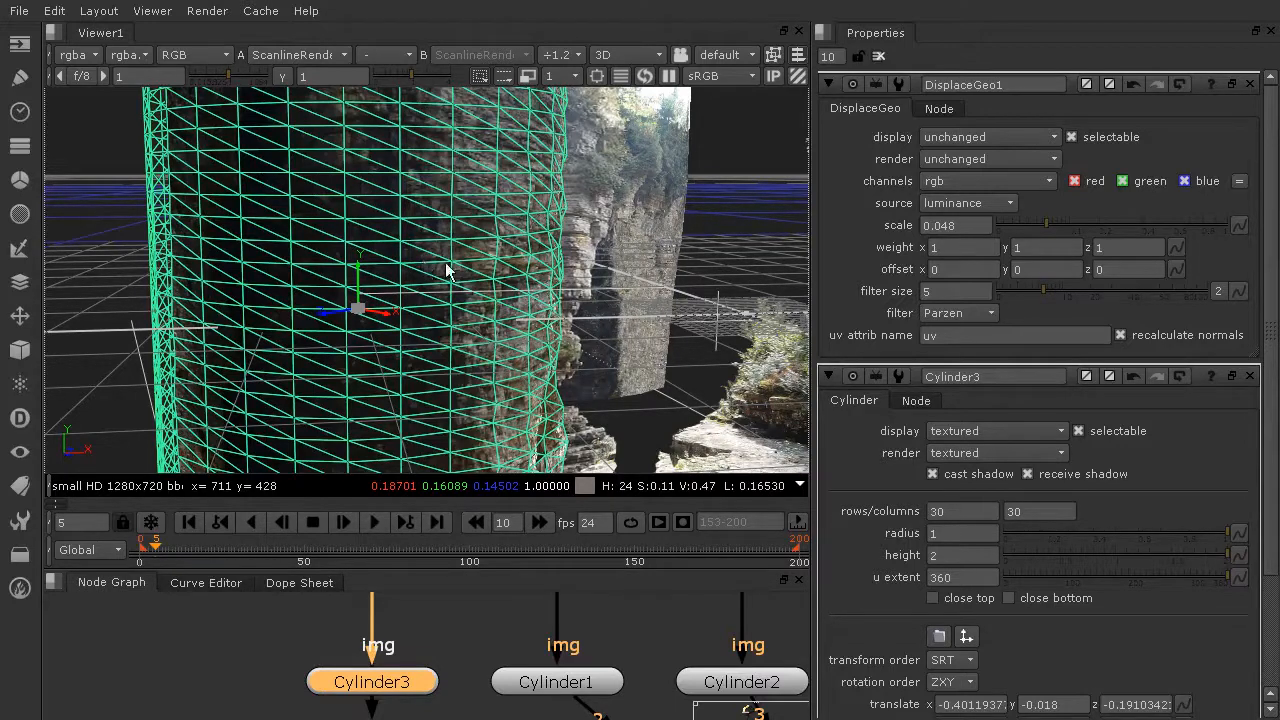
pyautogui.scroll(3, 514, 172)
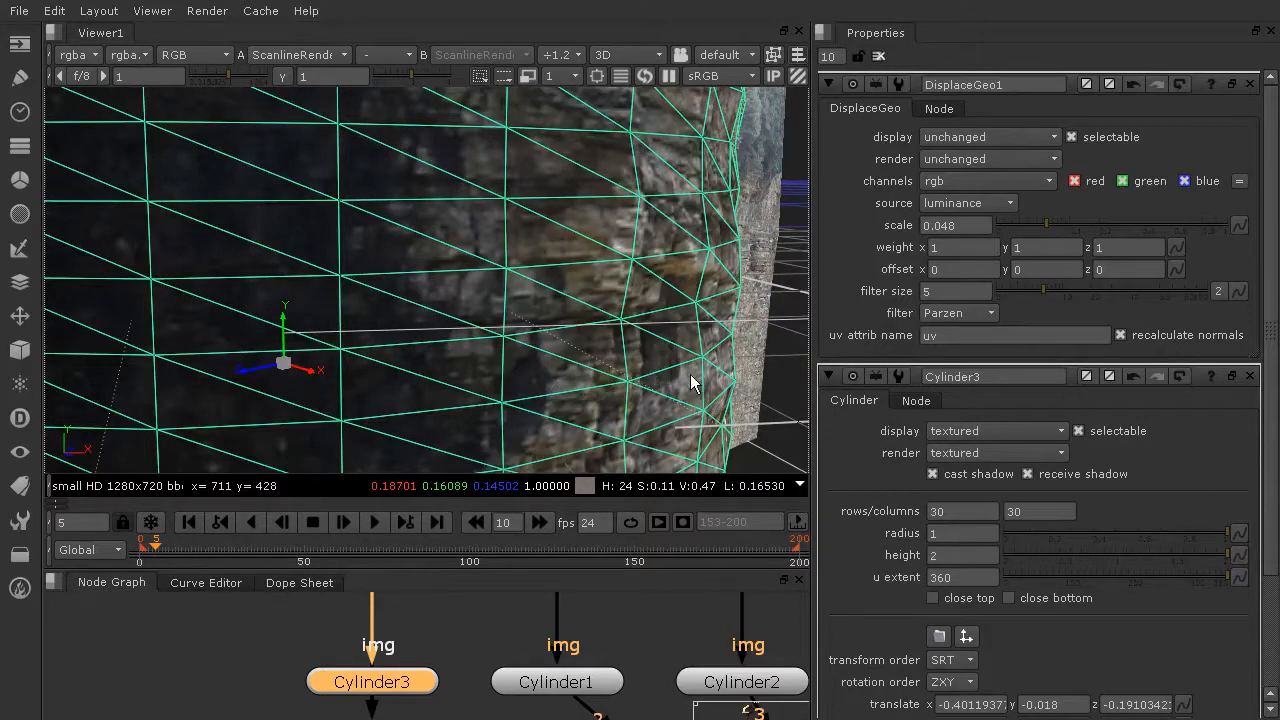
pyautogui.scroll(-3, 622, 393)
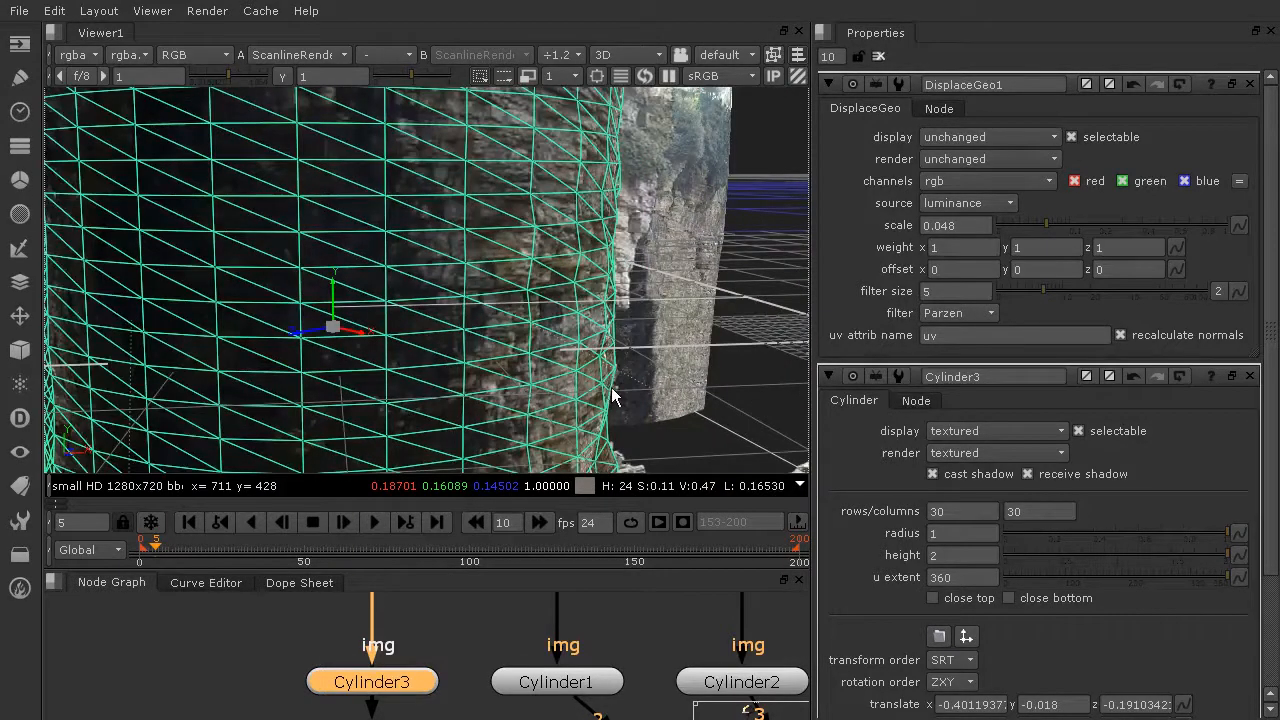
pyautogui.doubleClick(358, 686)
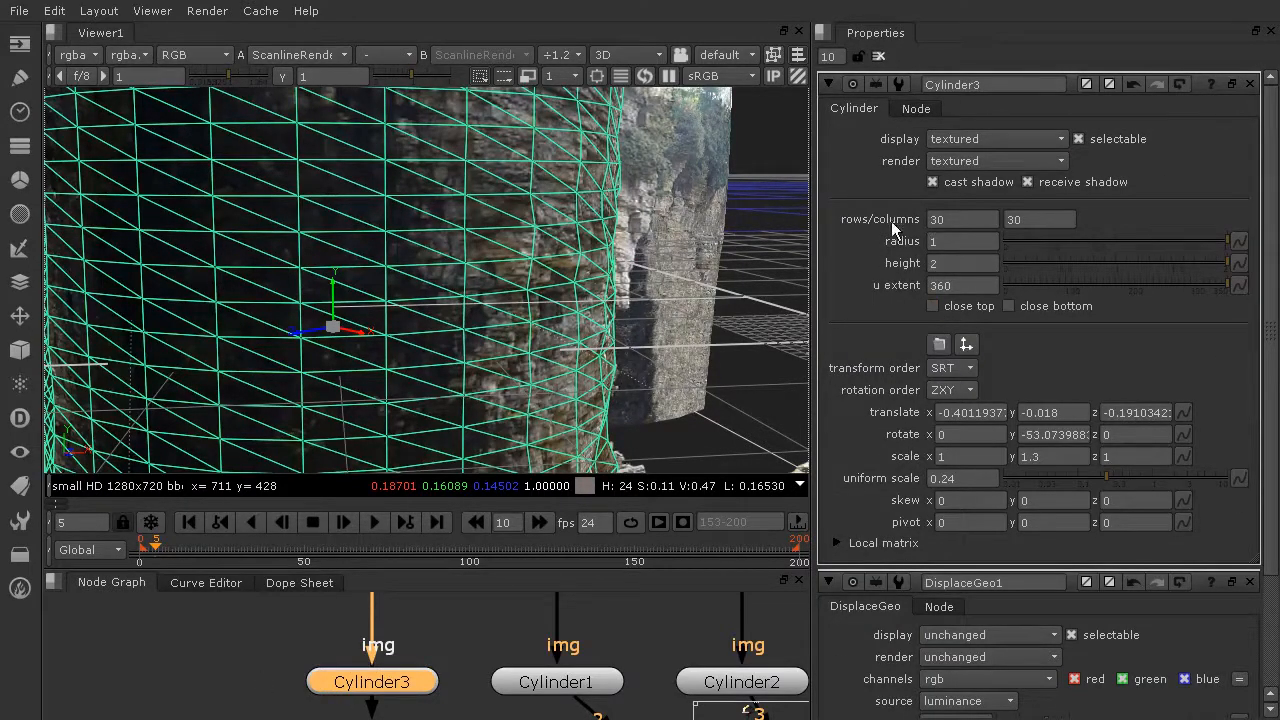
pyautogui.moveTo(980, 218); pyautogui.dragTo(901, 218)
pyautogui.write('50')
pyautogui.press('Tab')
pyautogui.press('Return')
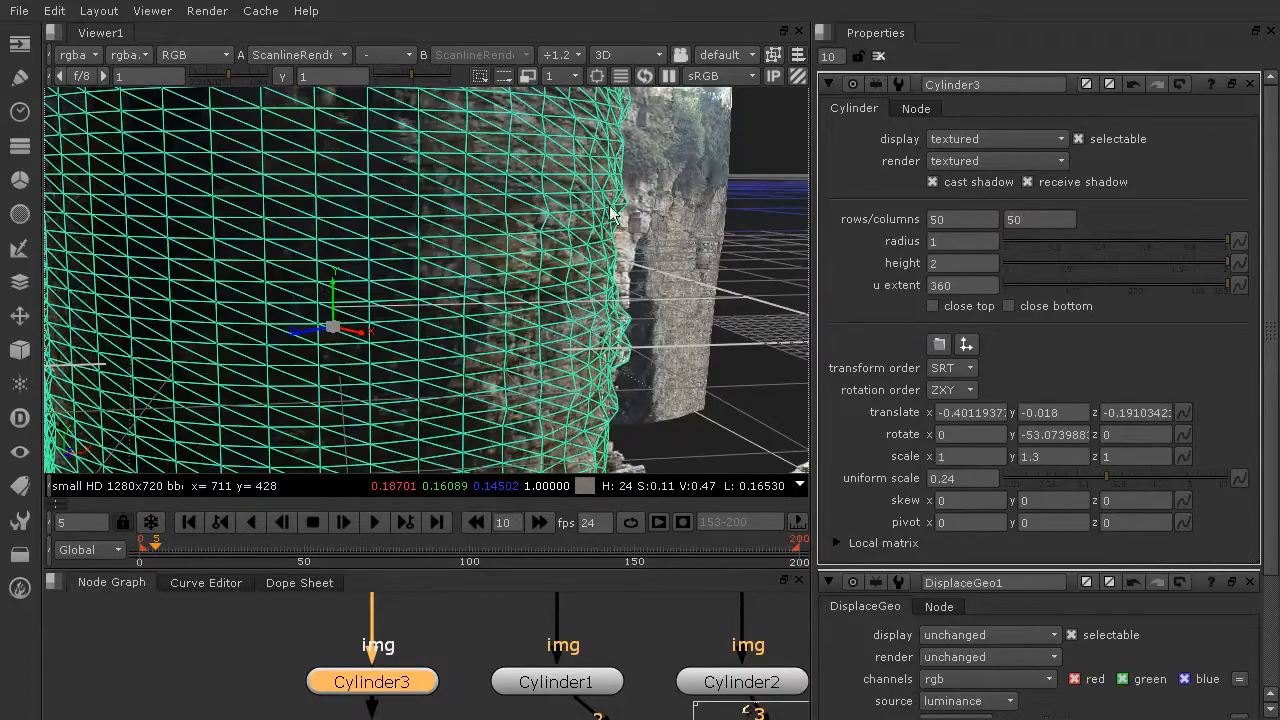
# Examine the denser mesh of the left cliff in the 3D view and its edge up close in the rendered 2D view.
pyautogui.scroll(5, 622, 378)
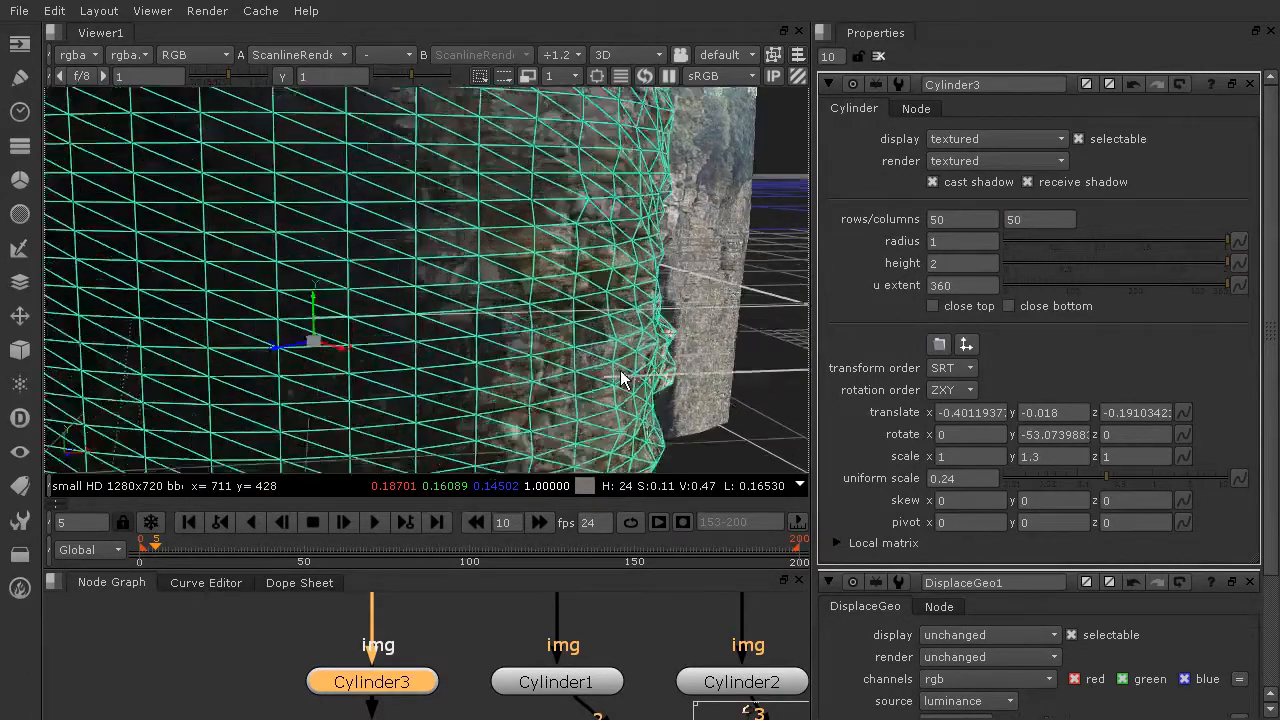
pyautogui.scroll(-3, 566, 345)
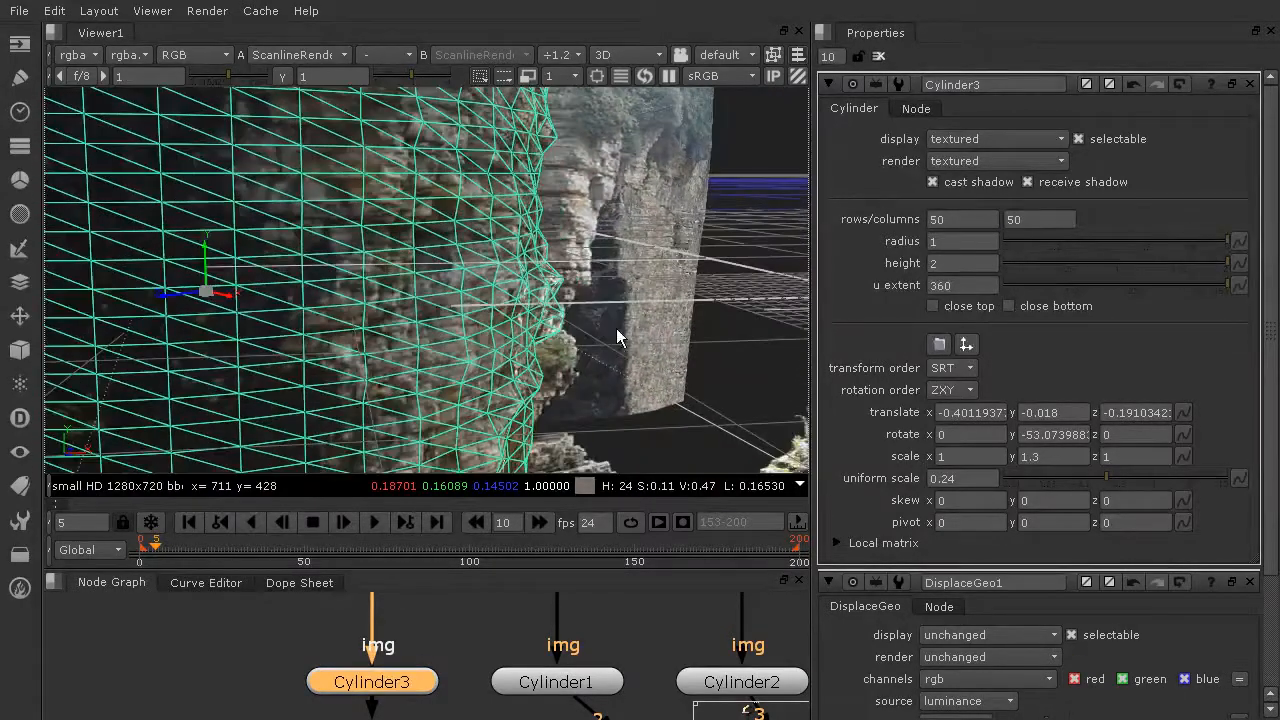
pyautogui.keyDown('ctrl'); pyautogui.moveTo(616, 328); pyautogui.dragTo(591, 298); pyautogui.keyUp('ctrl')
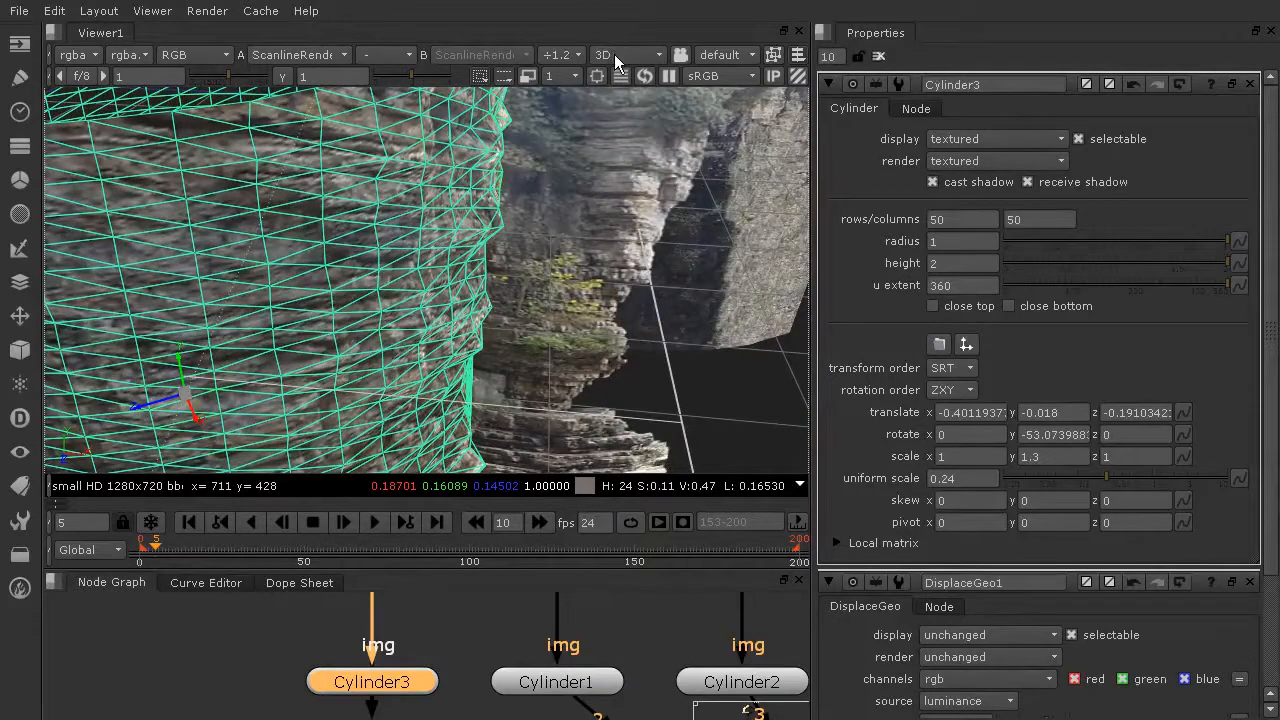
pyautogui.click(645, 52)
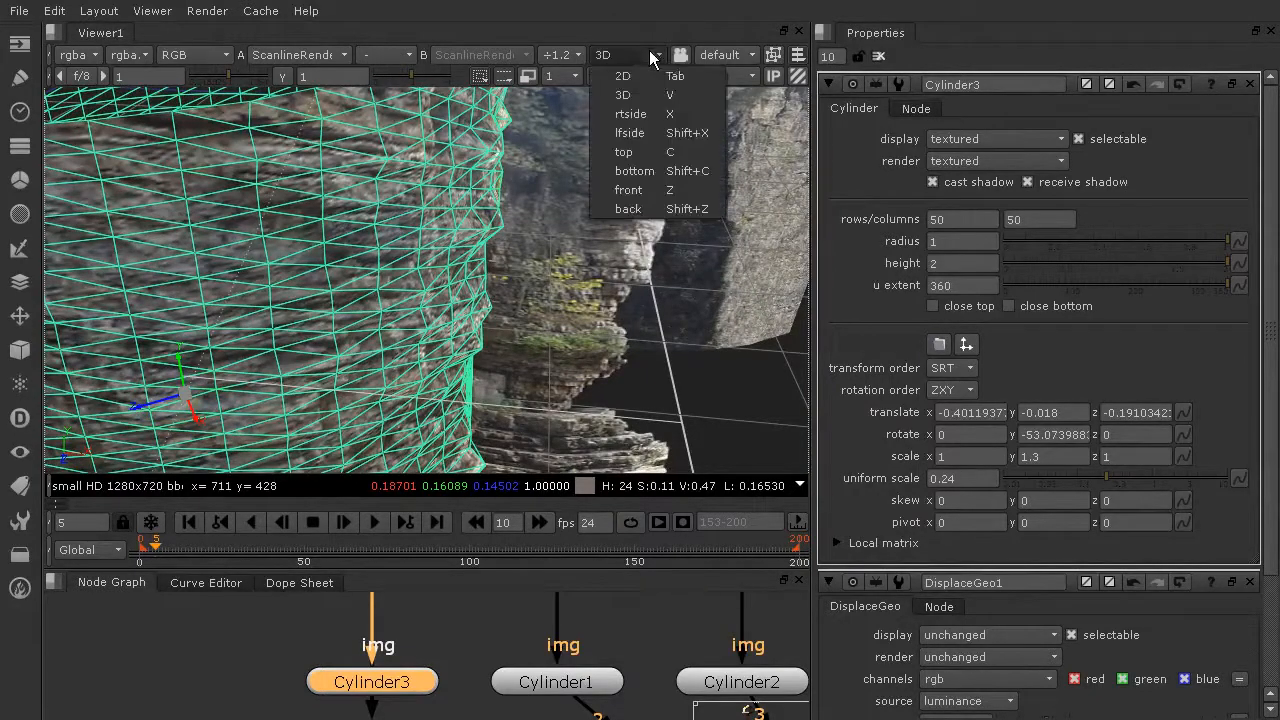
pyautogui.click(645, 72)
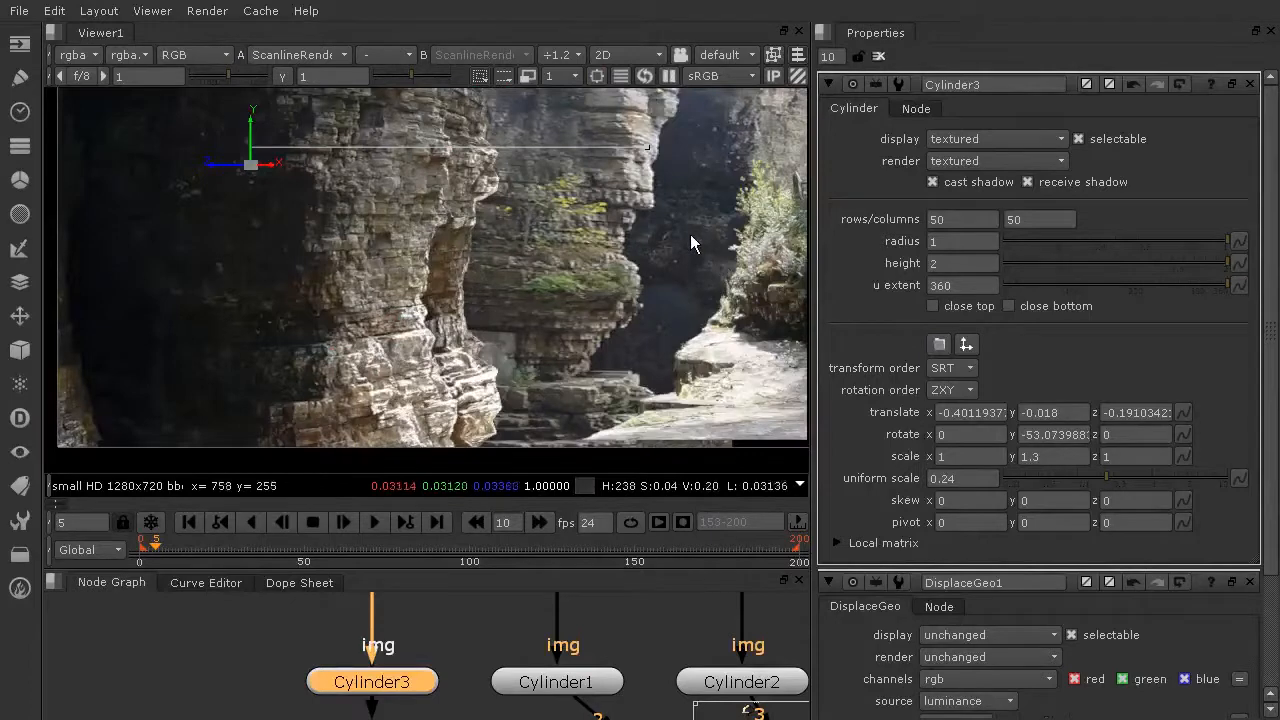
pyautogui.scroll(-3, 688, 232)
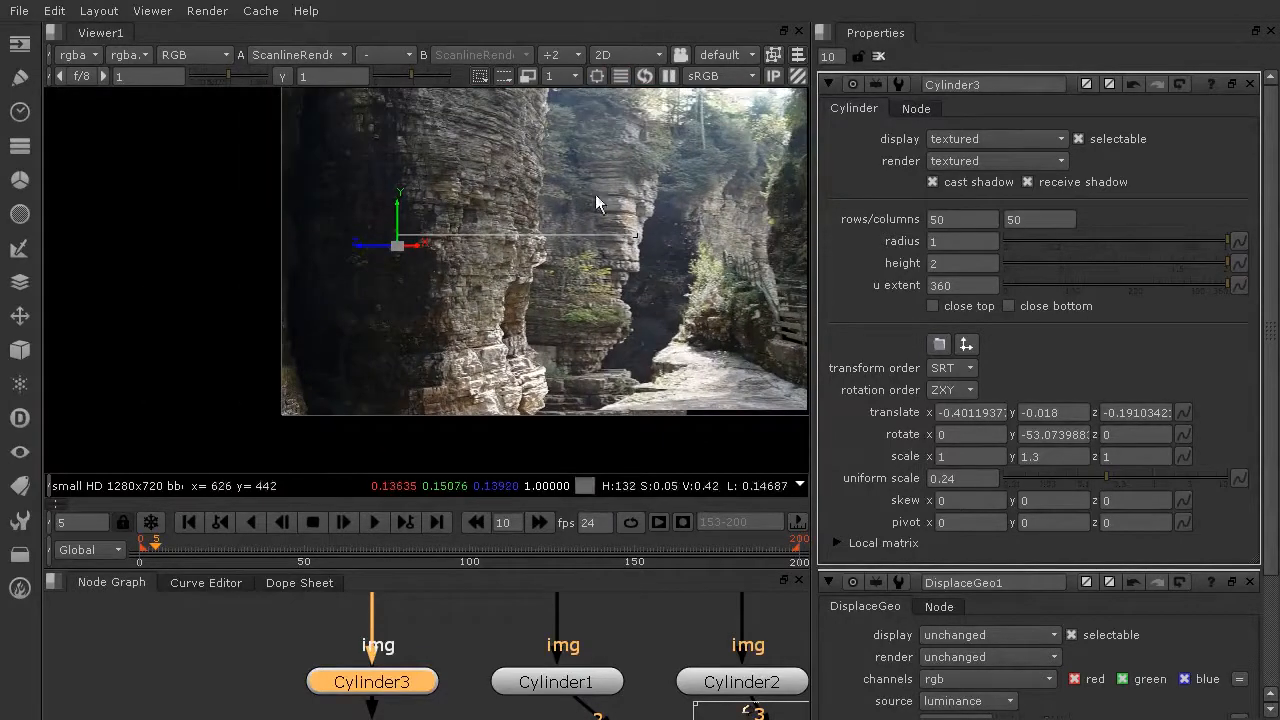
pyautogui.moveTo(611, 341); pyautogui.dragTo(537, 371, button='middle')
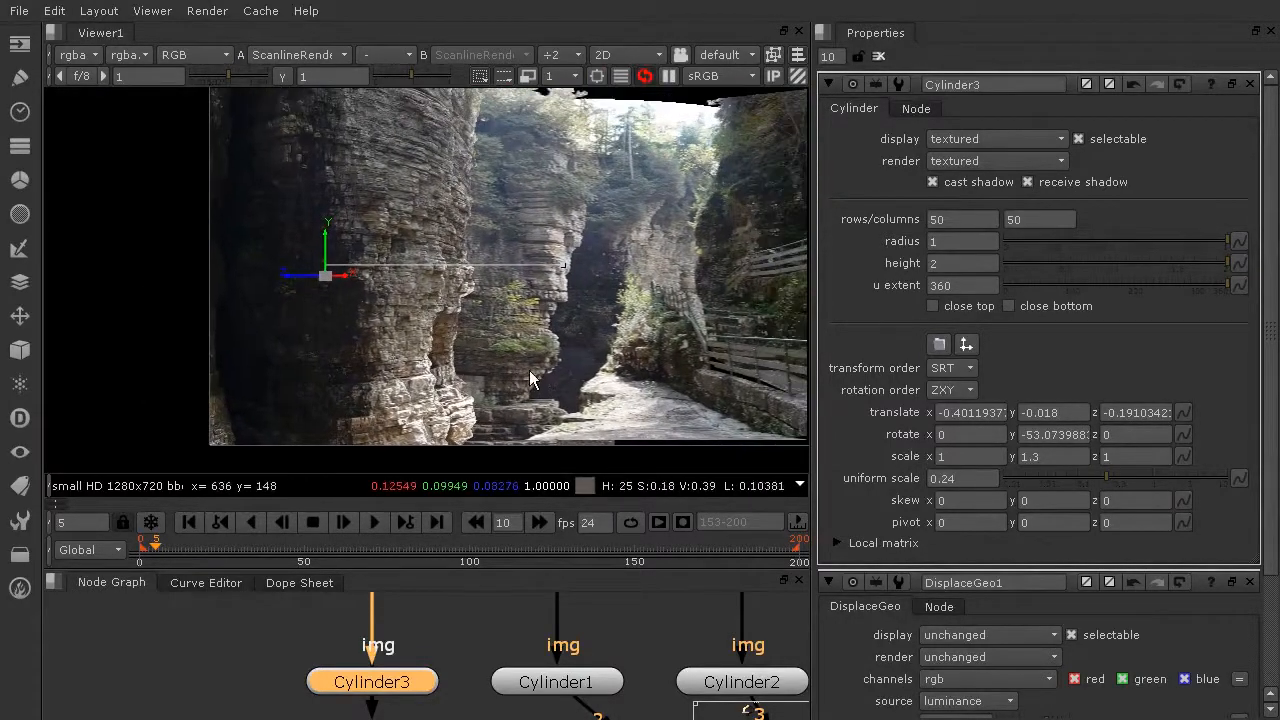
pyautogui.moveTo(605, 228); pyautogui.dragTo(513, 253, button='middle')
pyautogui.scroll(3, 362, 147)
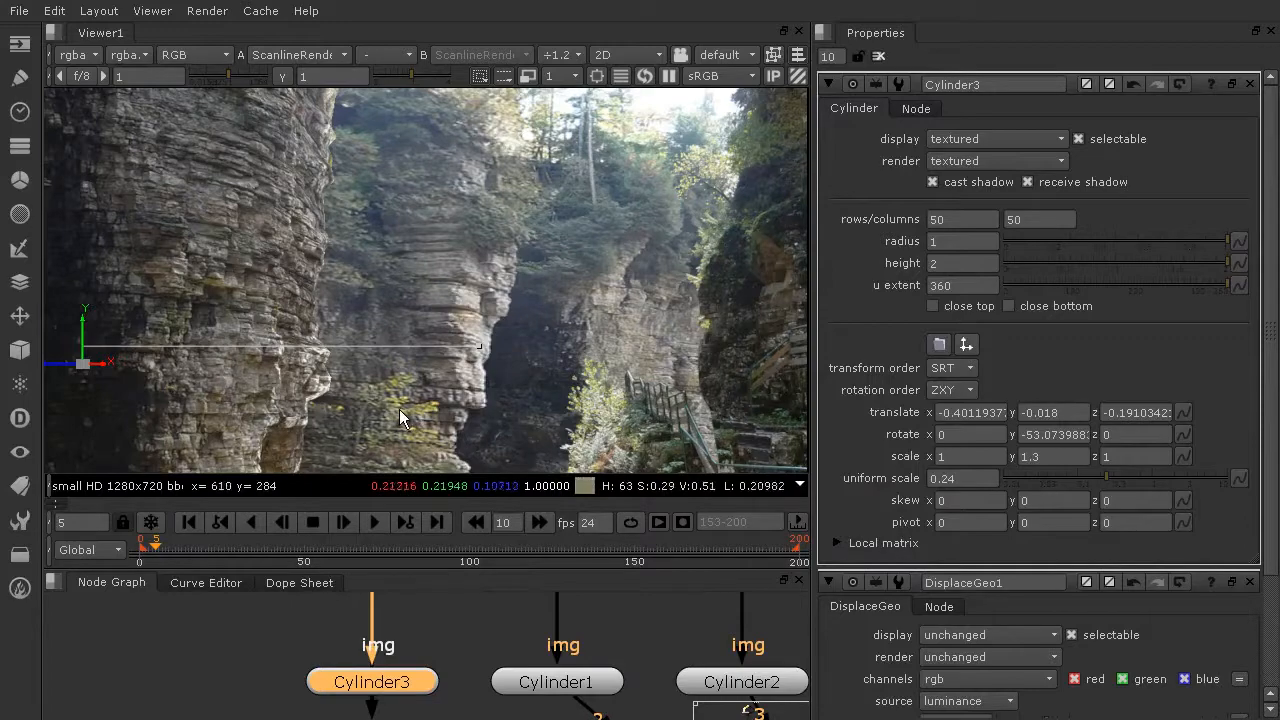
pyautogui.scroll(-2, 457, 368)
pyautogui.scroll(4, 352, 400)
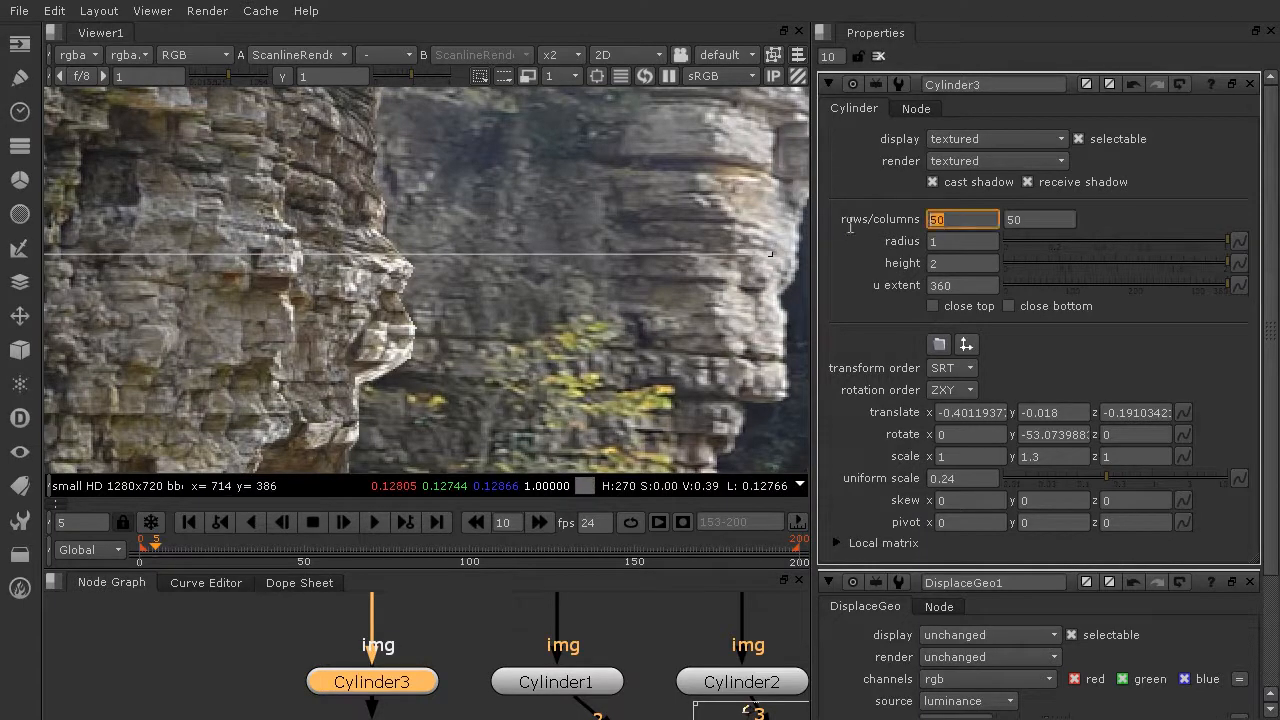
# Raise the left cylinder's rows and columns to 70 each.
pyautogui.write('70')
pyautogui.click(1042, 217)
pyautogui.press('BackSpace')
pyautogui.press('BackSpace')
pyautogui.write('70')
pyautogui.press('Return')
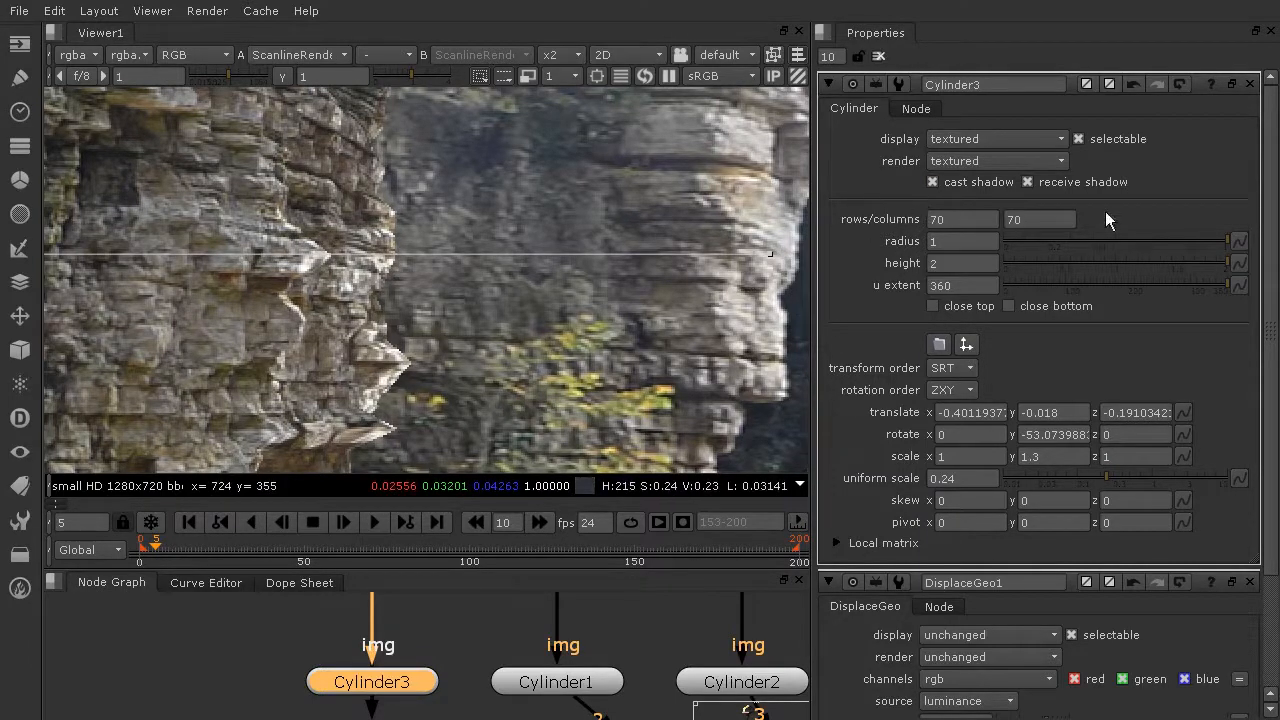
# Set the scale of DisplaceGeo1 on the left cliff to 0.04.
pyautogui.scroll(-5, 459, 284)
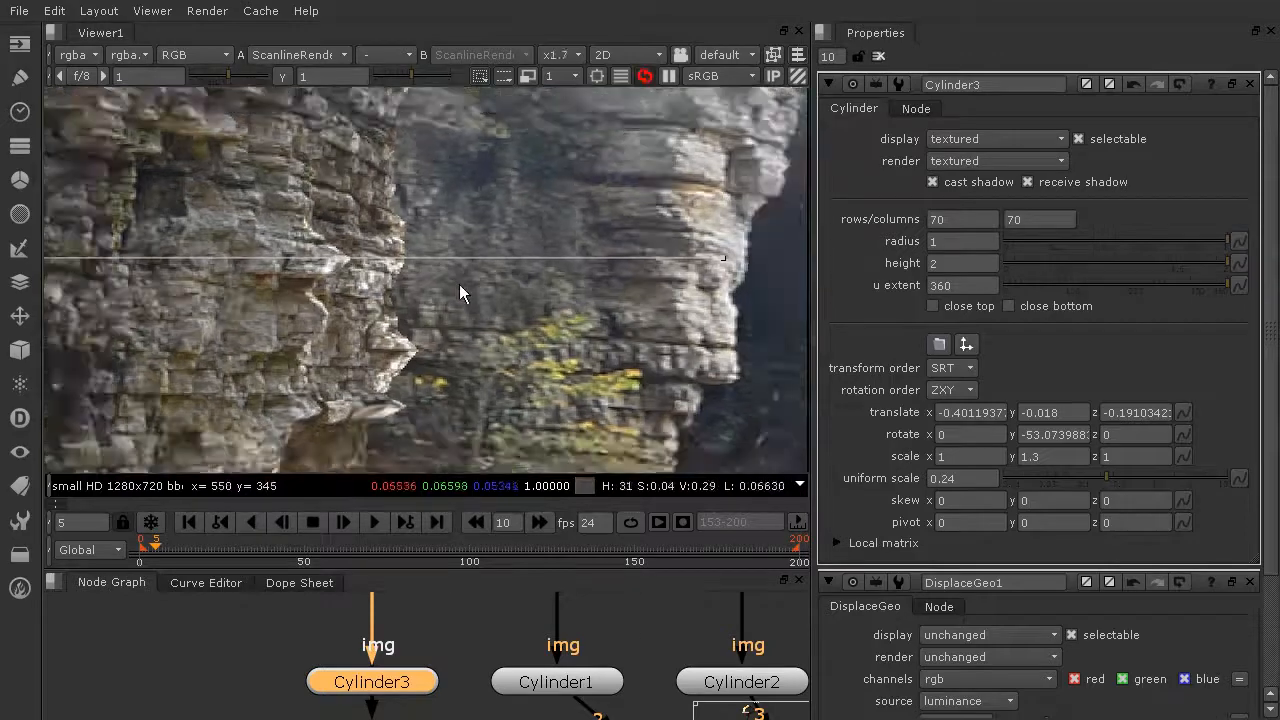
pyautogui.moveTo(533, 256); pyautogui.dragTo(486, 275, button='middle')
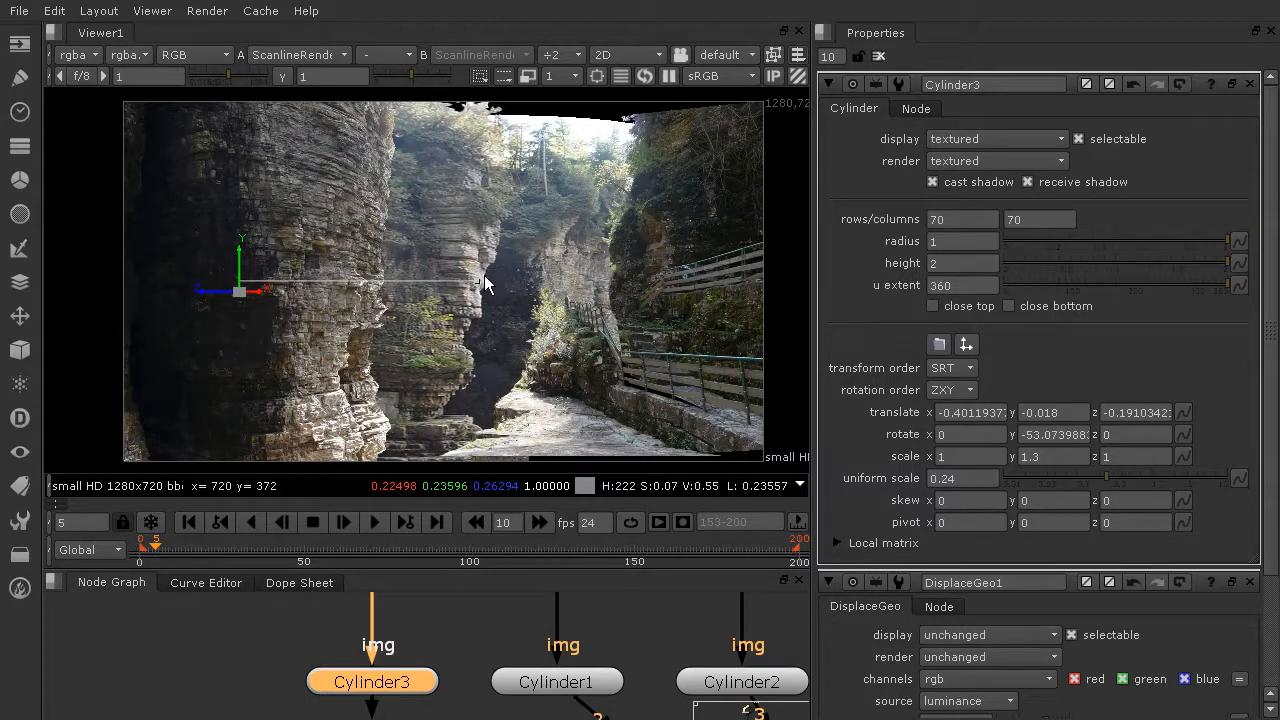
pyautogui.scroll(7, 408, 321)
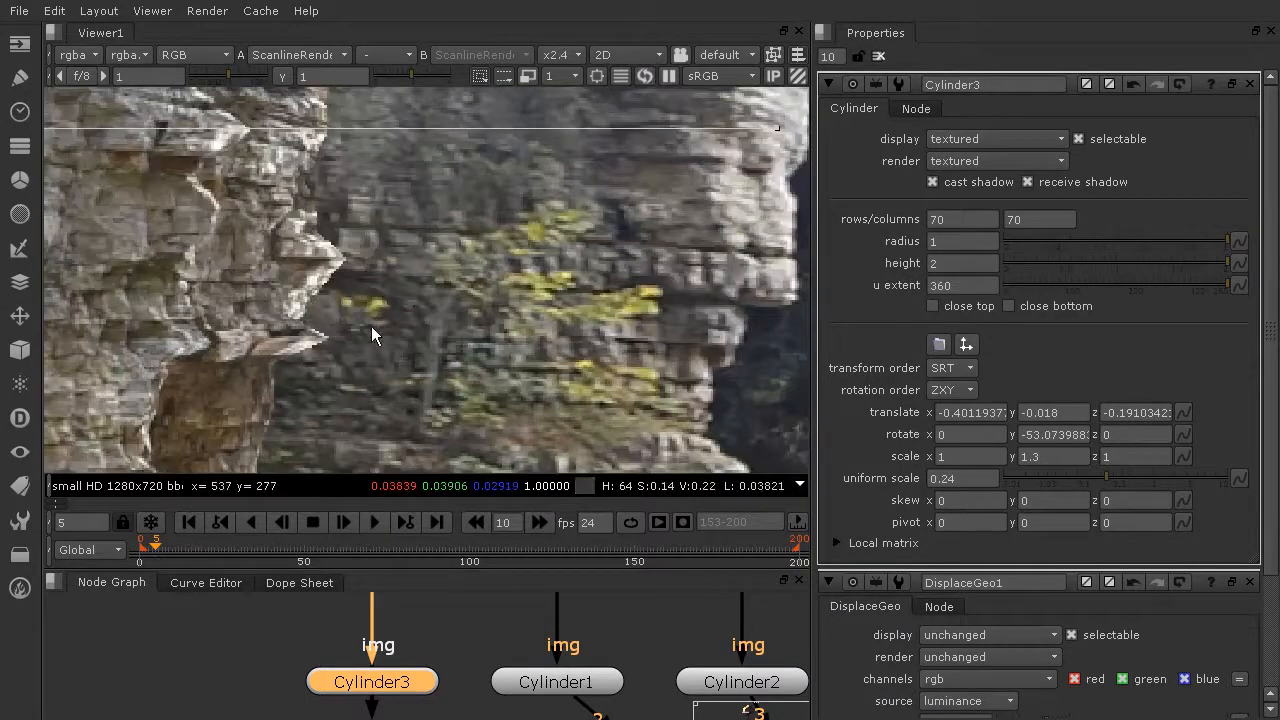
pyautogui.scroll(-7, 372, 327)
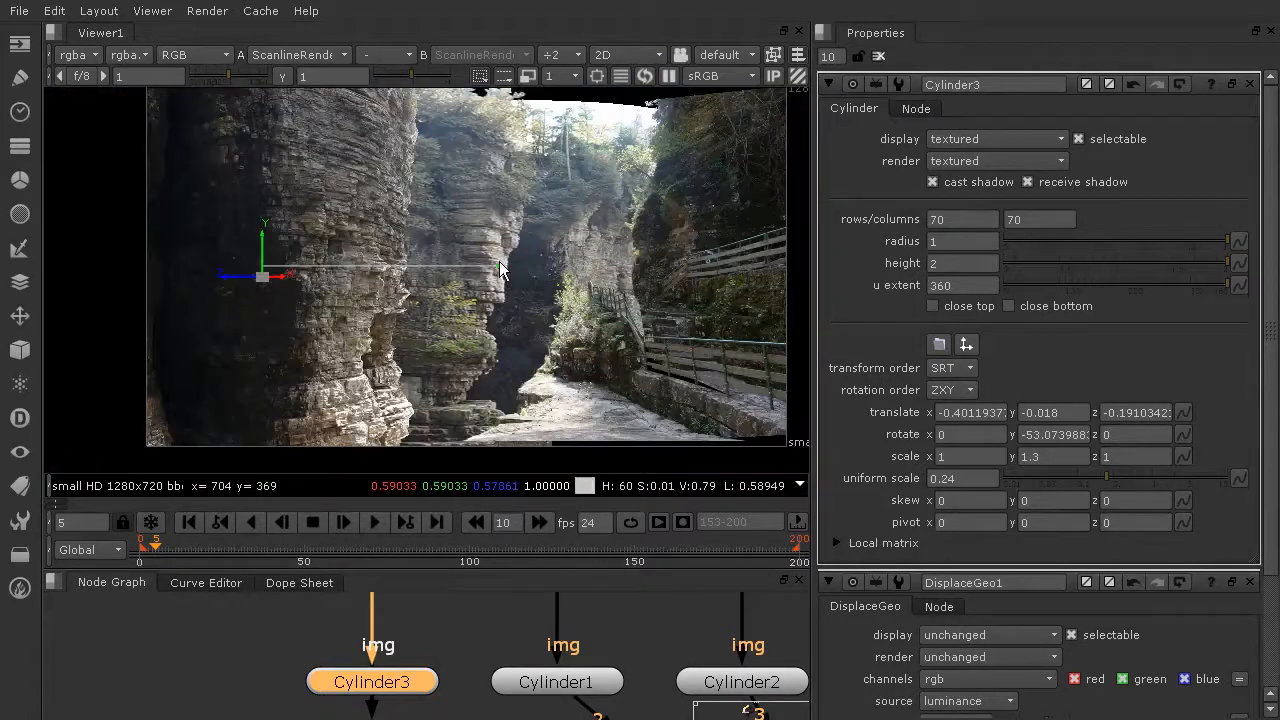
pyautogui.moveTo(500, 264); pyautogui.dragTo(464, 276, button='middle')
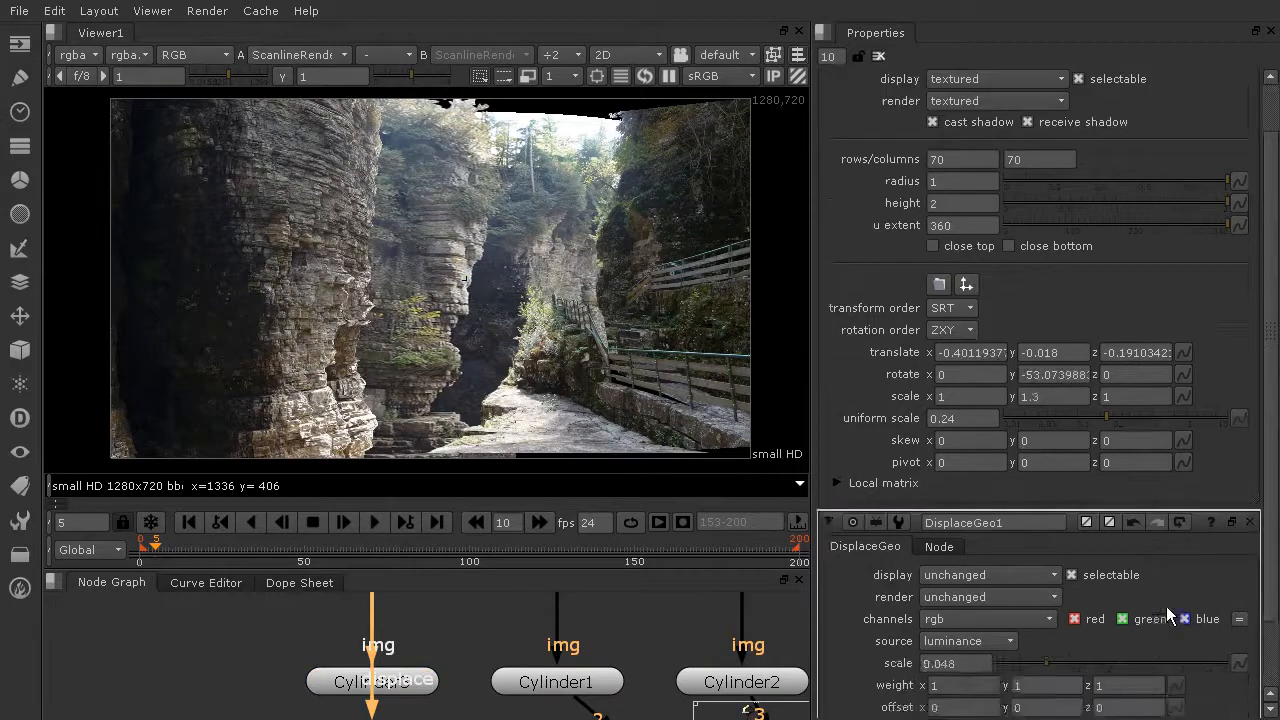
pyautogui.scroll(-3, 1166, 606)
pyautogui.moveTo(1044, 574); pyautogui.dragTo(1042, 574)
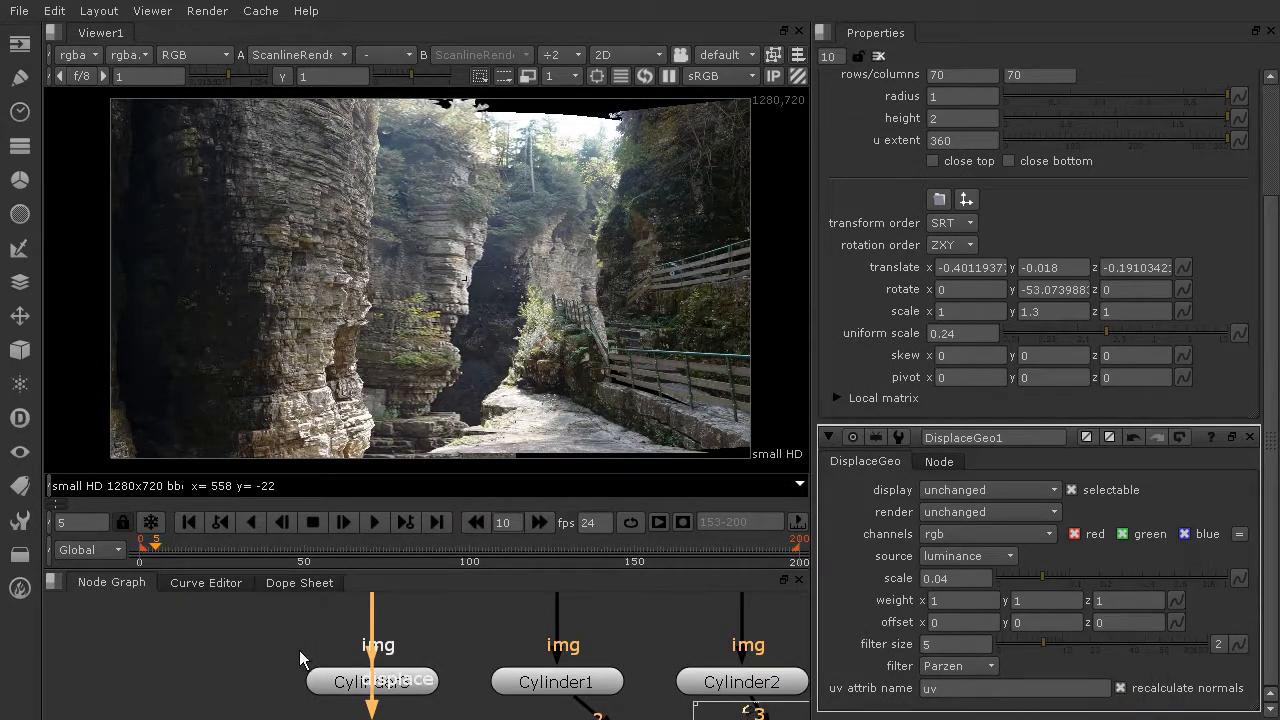
# Return to the 3D view and select the larger cylinder, Cylinder1, behind the left cliff.
pyautogui.scroll(-3, 400, 665)
pyautogui.moveTo(402, 661); pyautogui.dragTo(420, 665, button='middle')
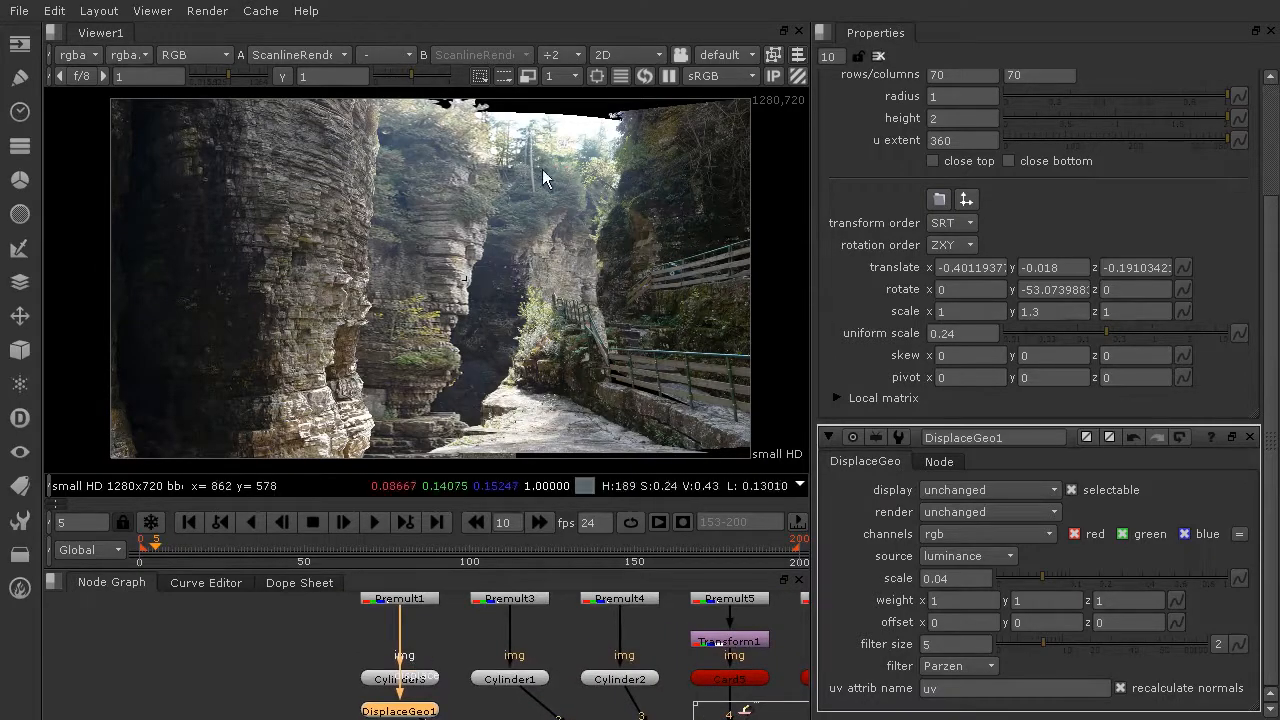
pyautogui.press('Tab')
pyautogui.scroll(-8, 584, 190)
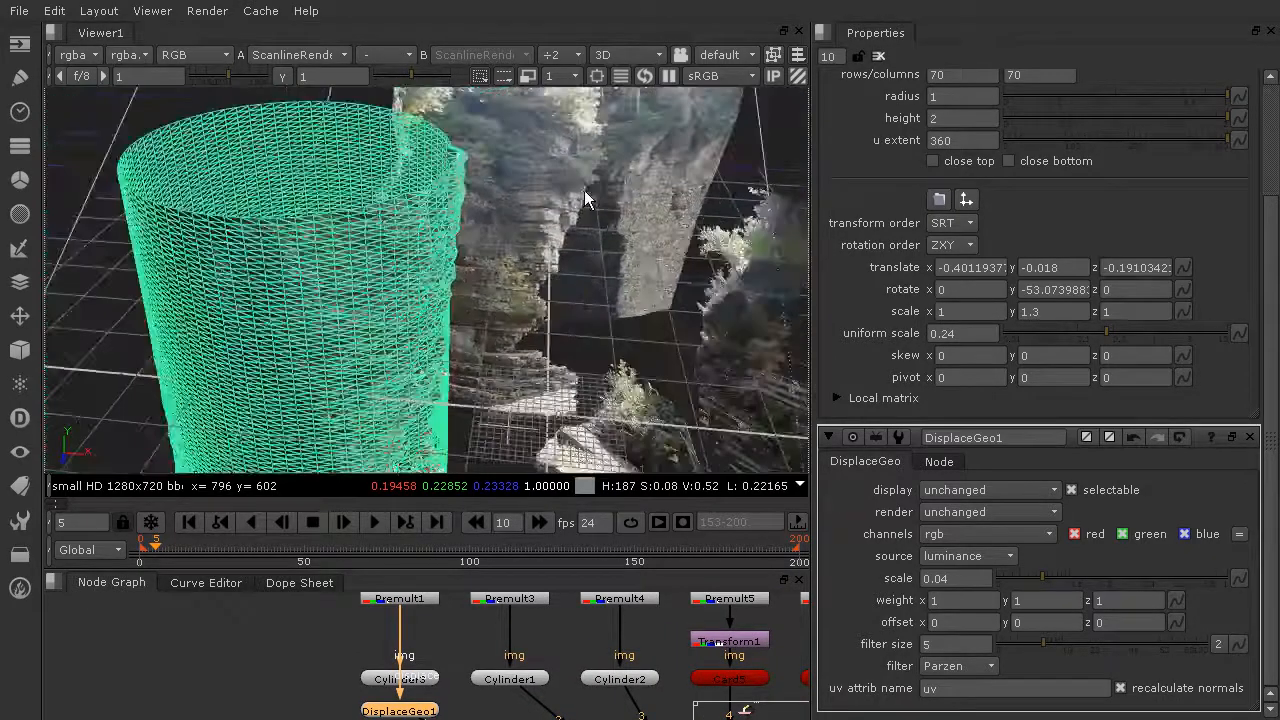
pyautogui.keyDown('ctrl'); pyautogui.moveTo(614, 201); pyautogui.dragTo(547, 263); pyautogui.keyUp('ctrl')
pyautogui.scroll(5, 638, 305)
pyautogui.scroll(-3, 687, 283)
pyautogui.keyDown('ctrl'); pyautogui.moveTo(687, 283); pyautogui.dragTo(668, 332); pyautogui.keyUp('ctrl')
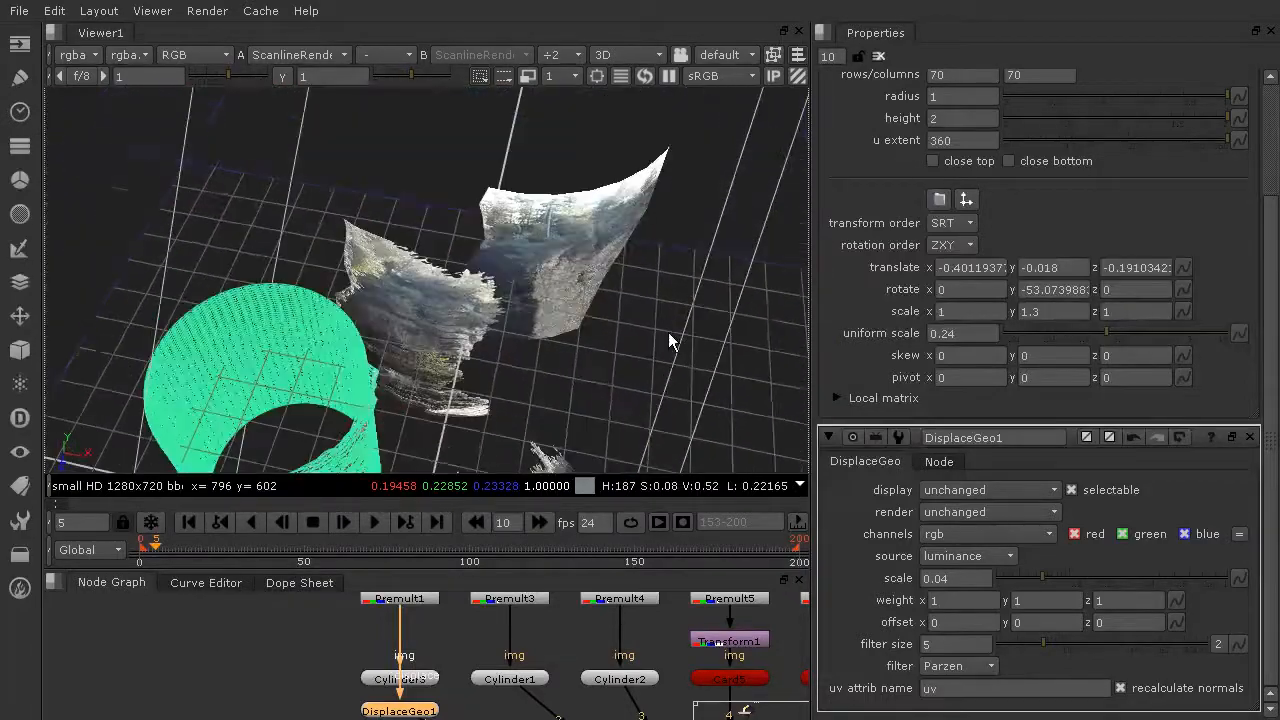
pyautogui.click(450, 303)
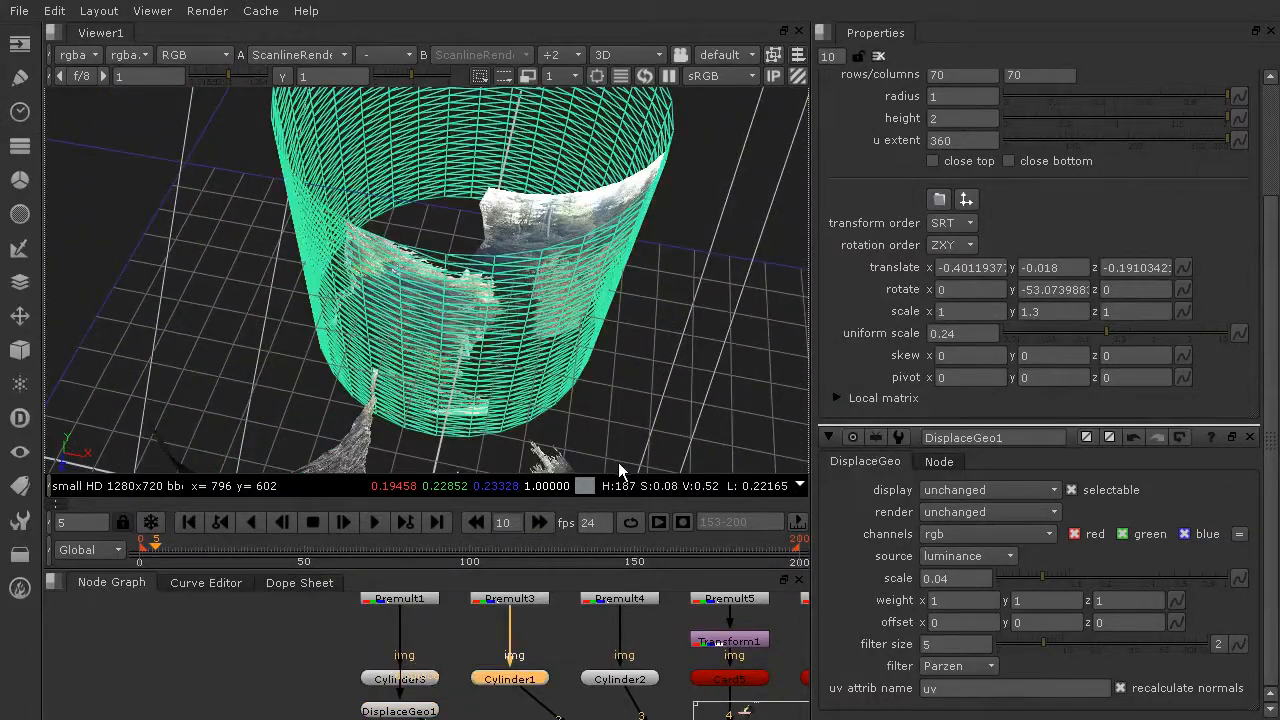
pyautogui.scroll(-4, 661, 427)
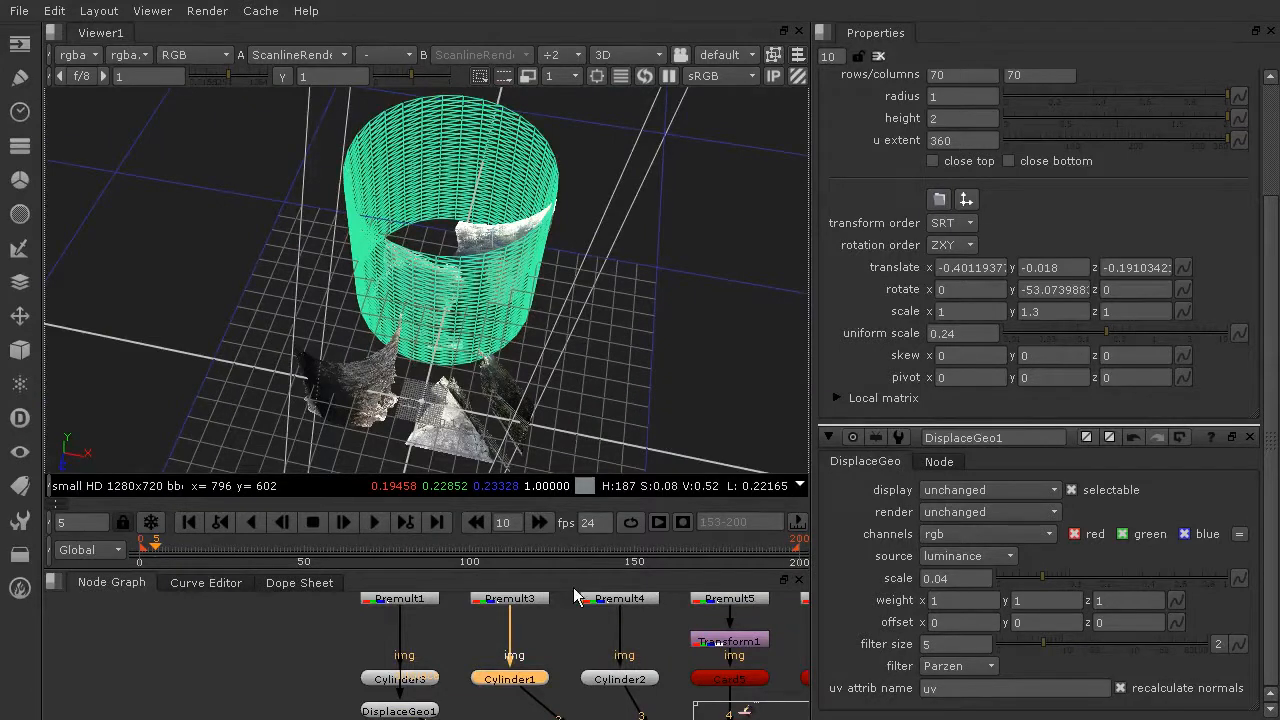
# Duplicate DisplaceGeo1 and insert the copy directly after Cylinder1 in the node graph.
pyautogui.click(422, 710)
pyautogui.scroll(-1, 519, 680)
pyautogui.moveTo(518, 674); pyautogui.dragTo(534, 629, button='middle')
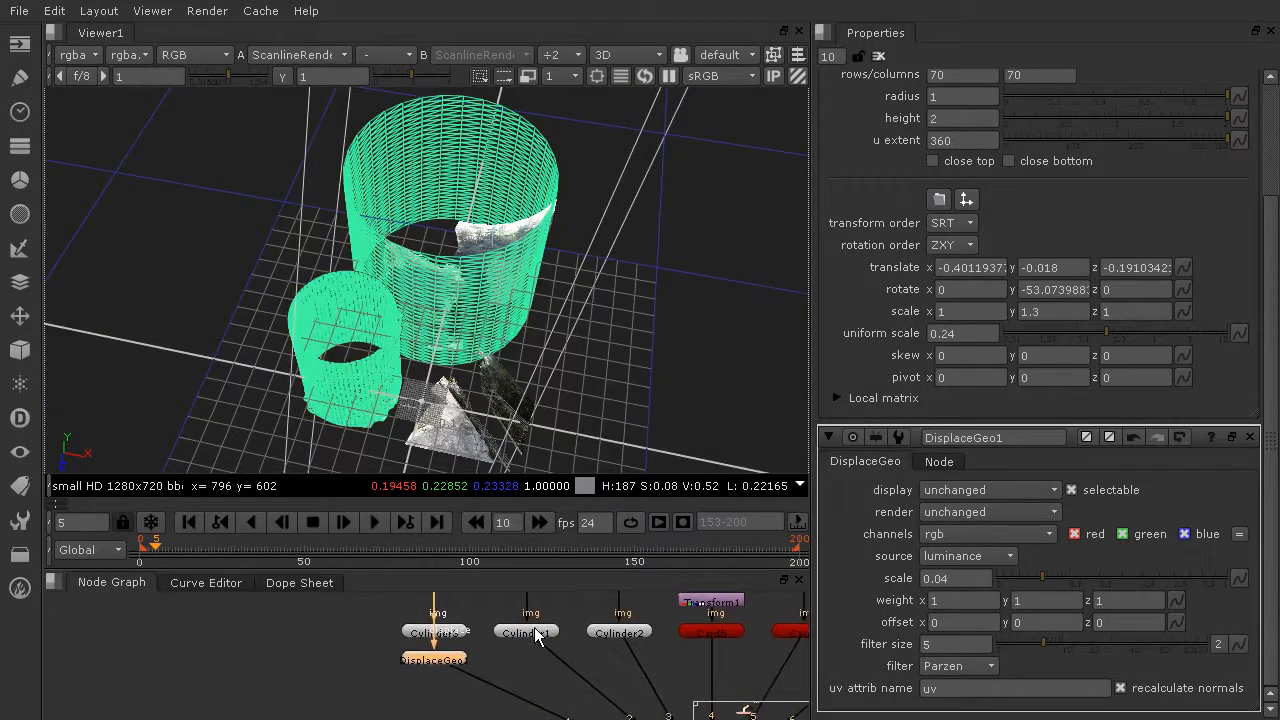
pyautogui.scroll(1, 534, 629)
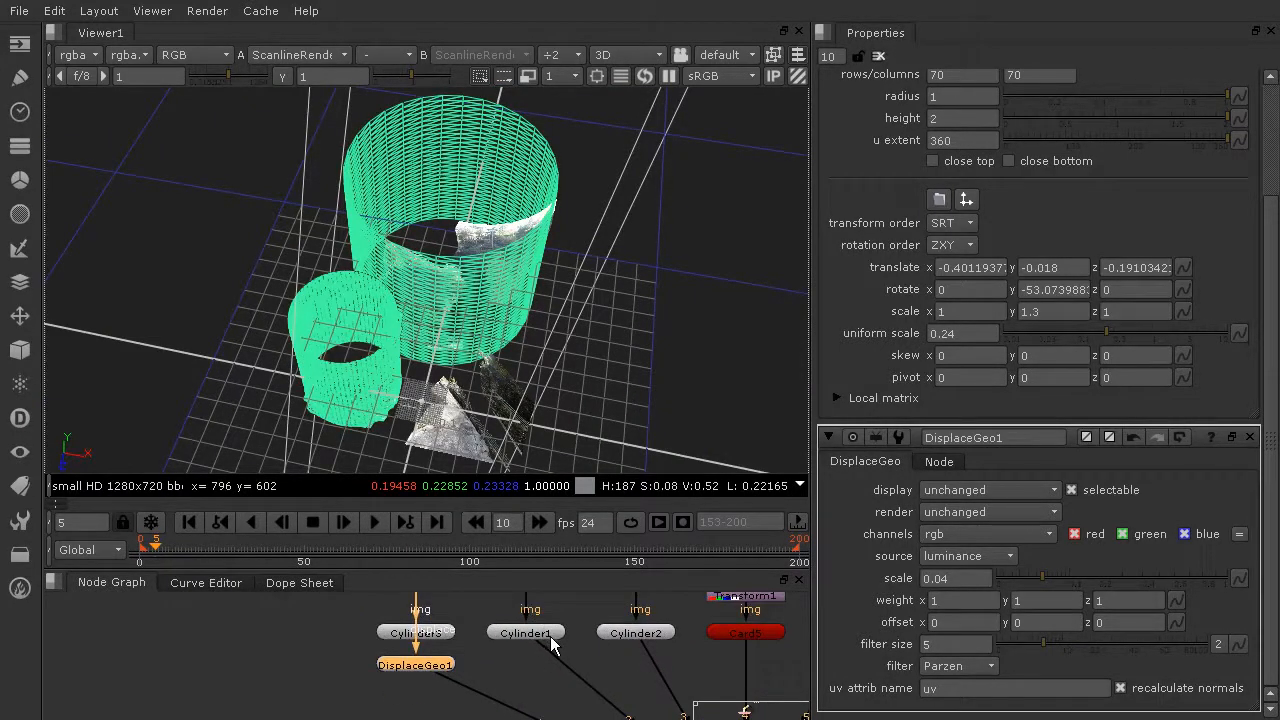
pyautogui.hotkey('ctrl', 'v')
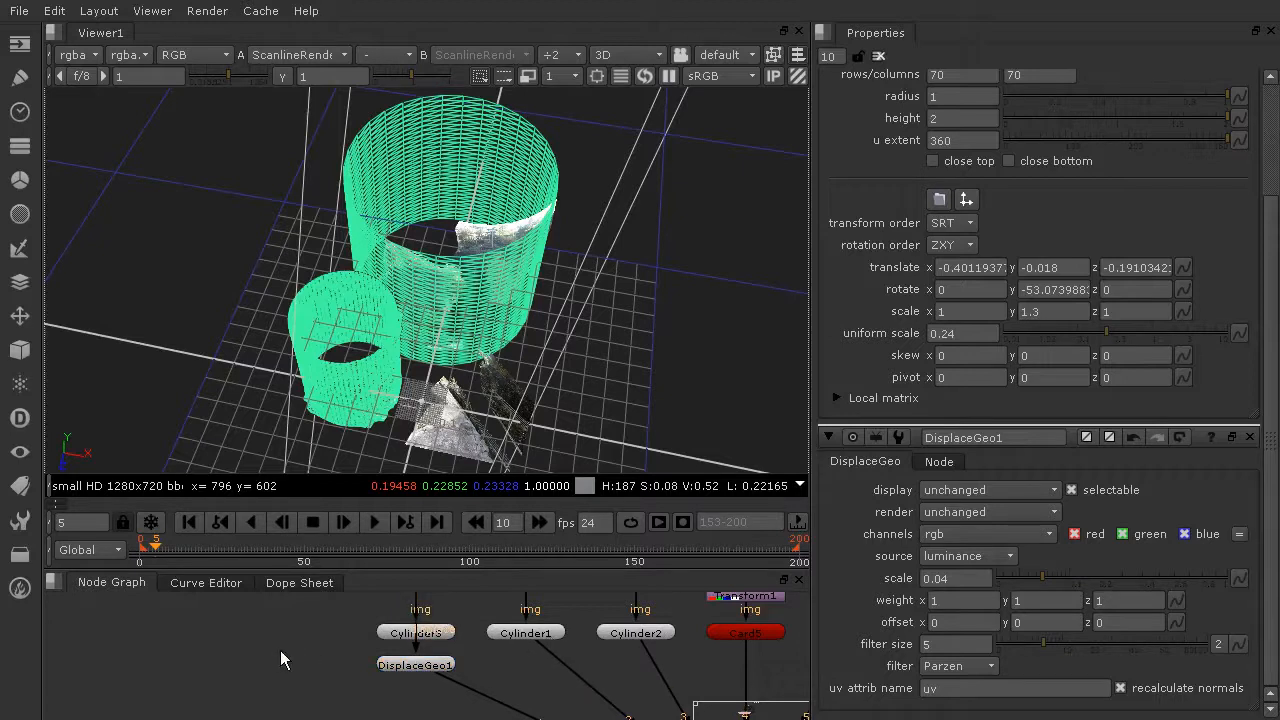
pyautogui.moveTo(284, 651); pyautogui.dragTo(563, 678)
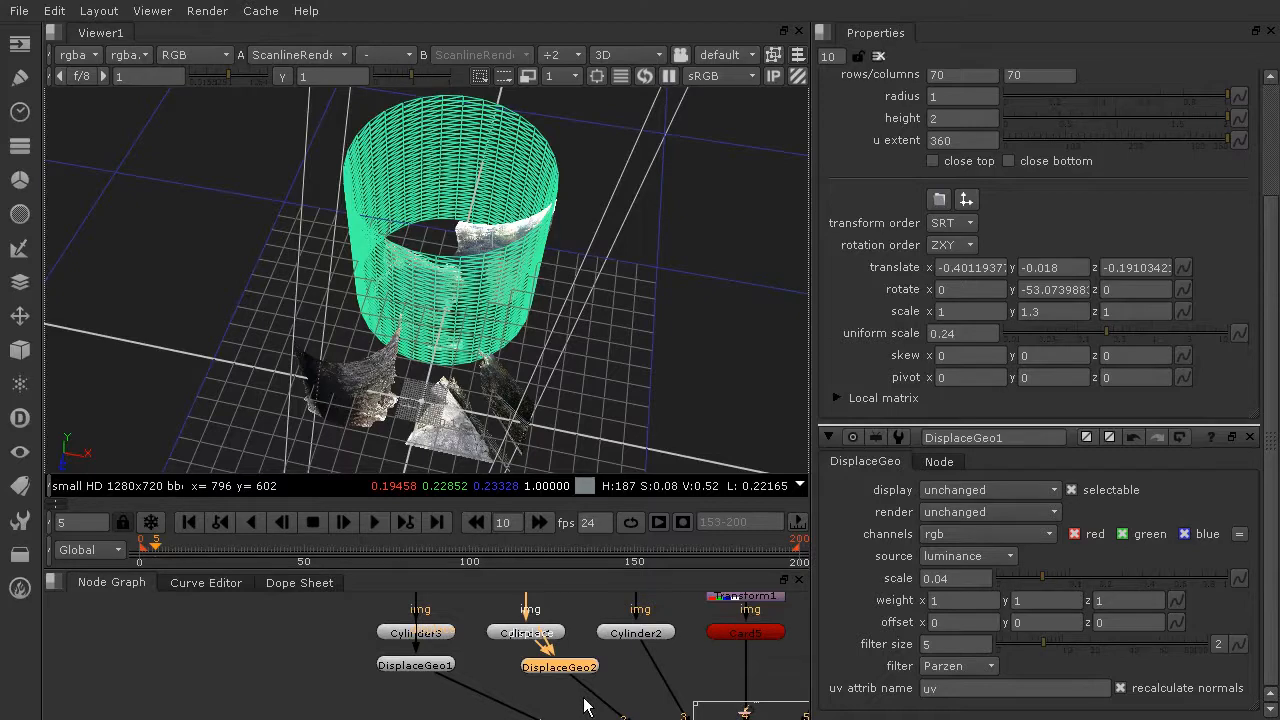
pyautogui.scroll(1, 578, 660)
pyautogui.moveTo(572, 660); pyautogui.dragTo(578, 690)
# Open Cylinder1's properties and connect the displace input of its new DisplaceGeo node to Premult3.
pyautogui.click(501, 632)
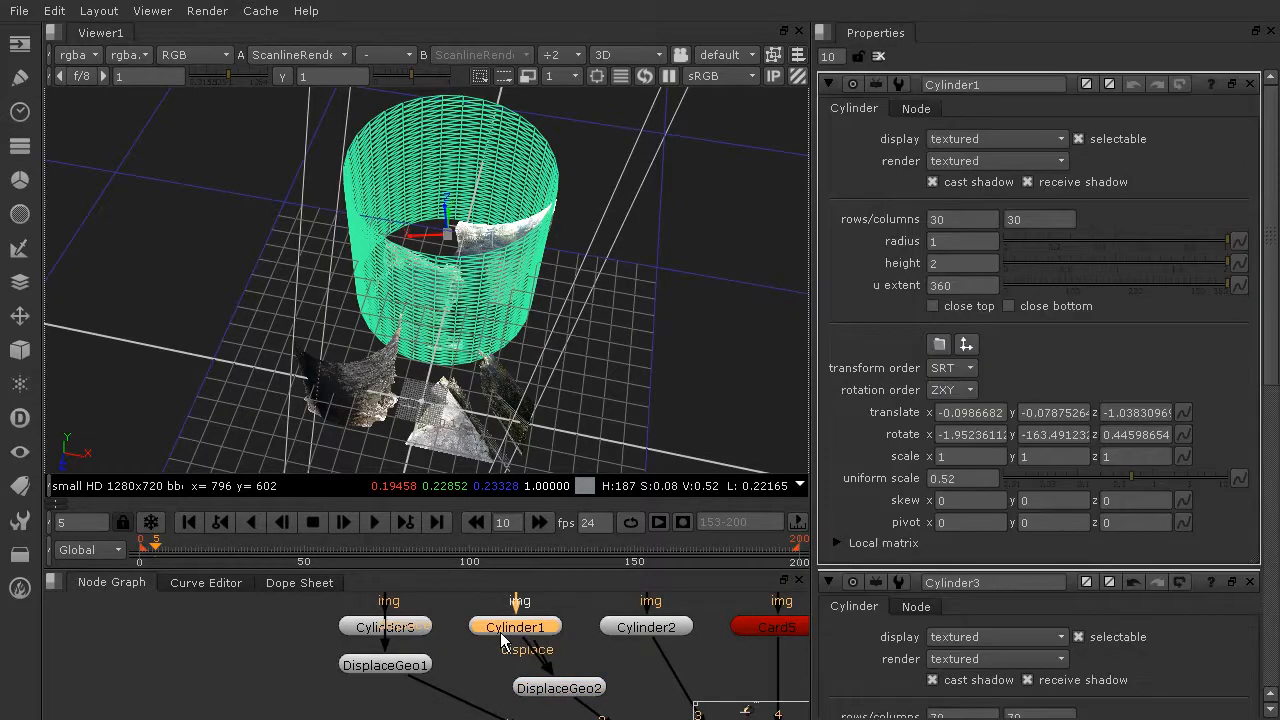
pyautogui.click(558, 688)
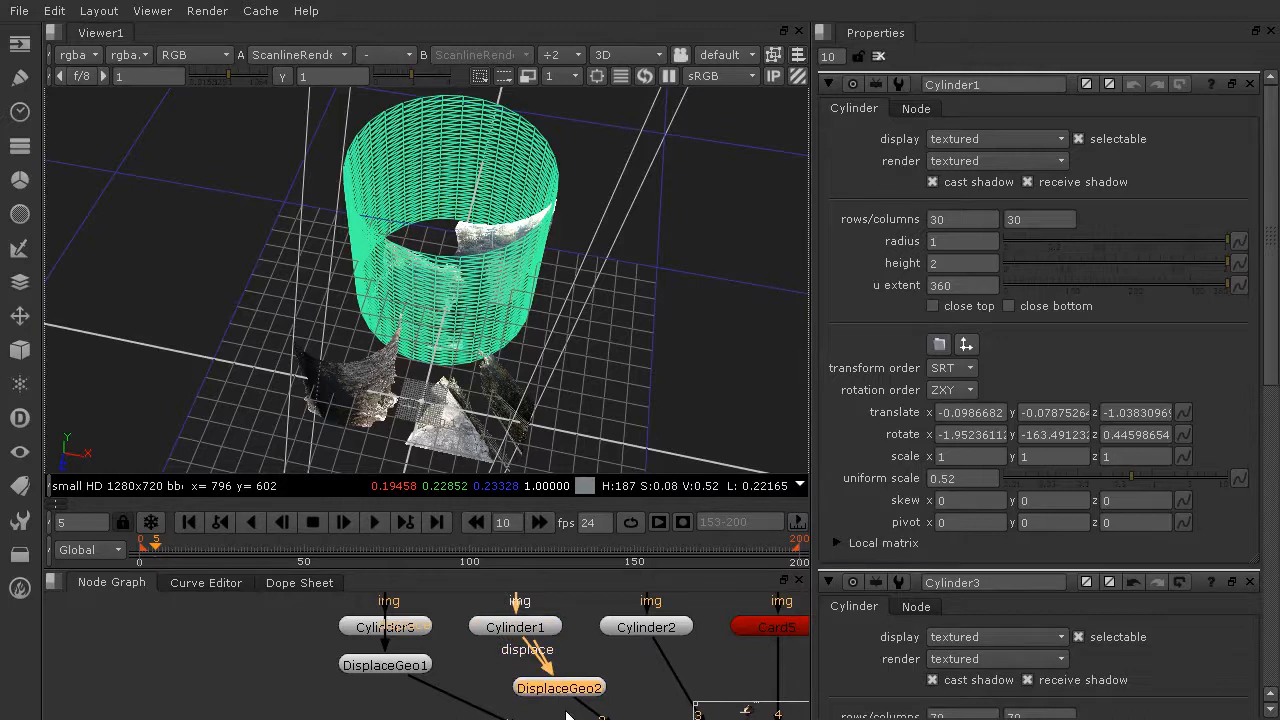
pyautogui.moveTo(548, 690); pyautogui.dragTo(487, 650)
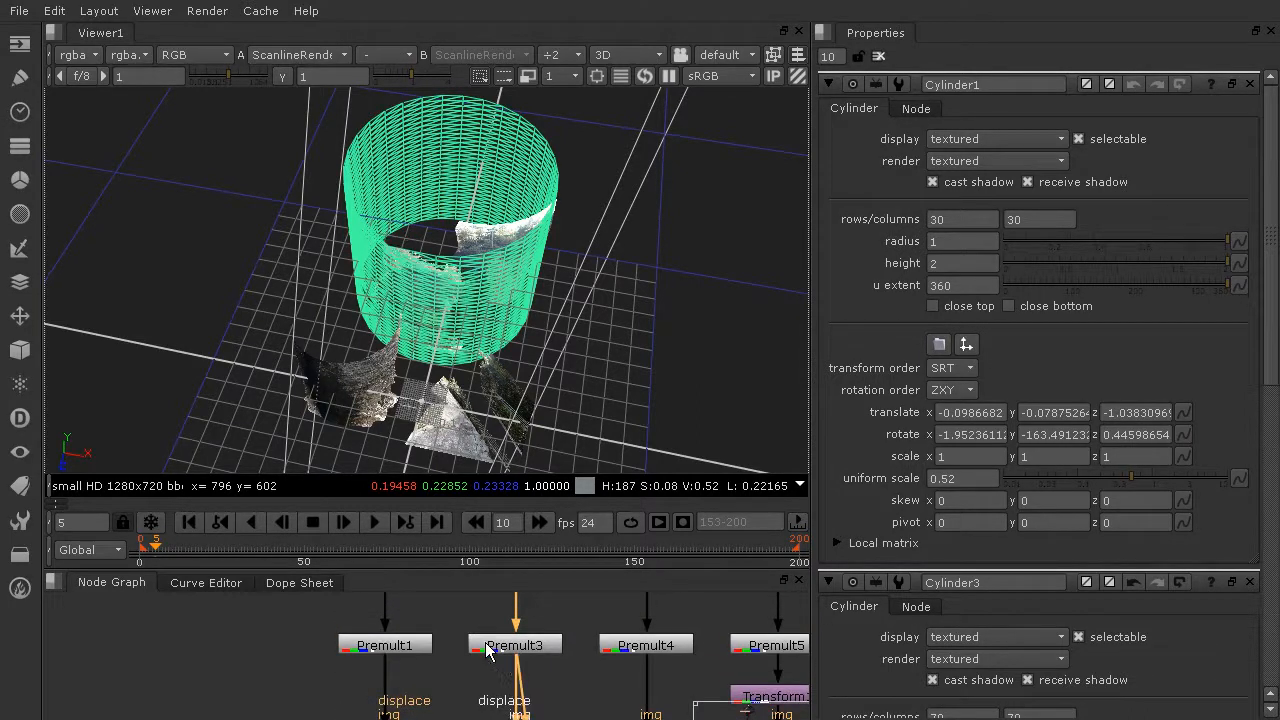
pyautogui.scroll(6, 410, 343)
pyautogui.keyDown('ctrl'); pyautogui.moveTo(588, 356); pyautogui.dragTo(580, 296); pyautogui.keyUp('ctrl')
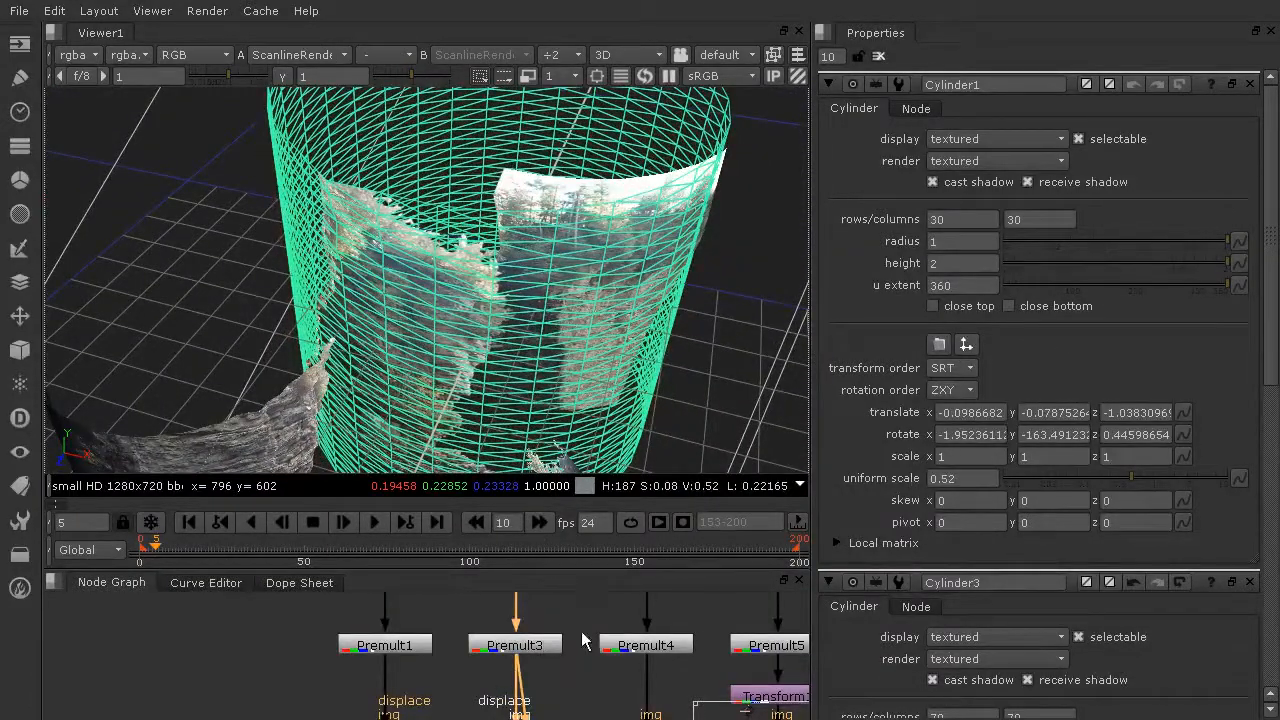
# Open the properties of DisplaceGeo2, the displacement node below Cylinder1, and set its scale to 0.175.
pyautogui.scroll(-3, 582, 642)
pyautogui.doubleClick(572, 706)
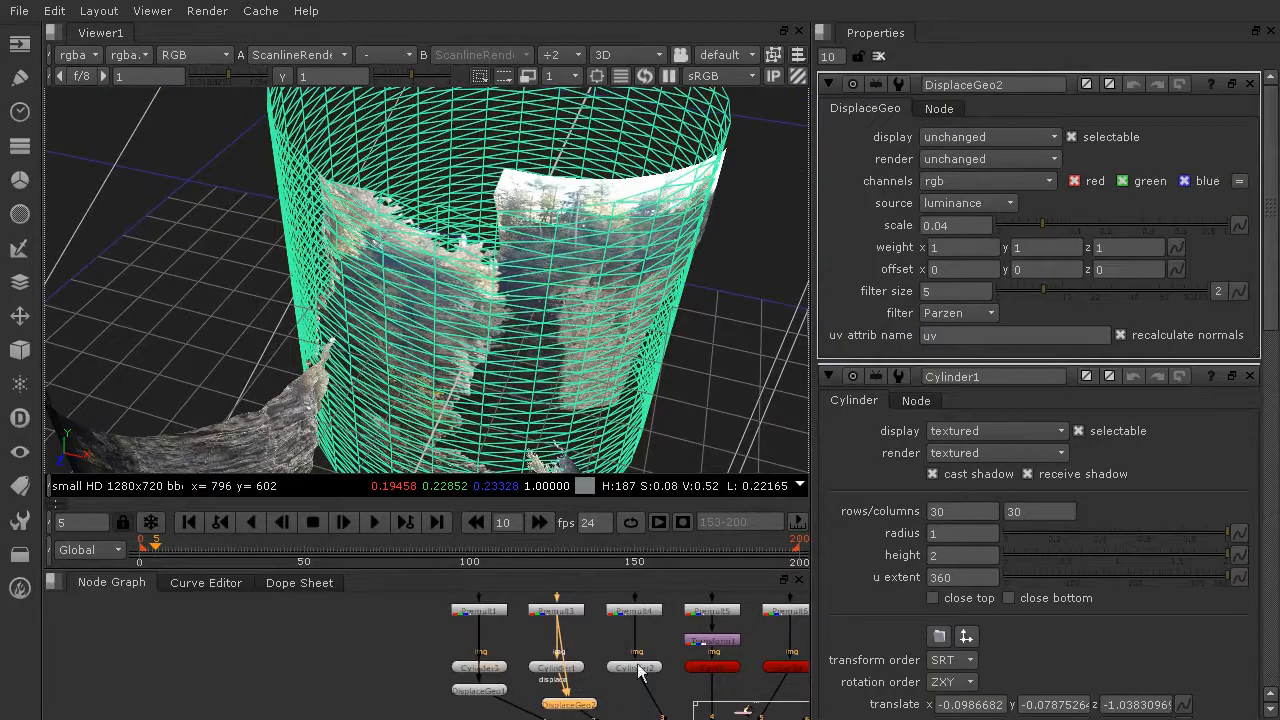
pyautogui.moveTo(1046, 225); pyautogui.dragTo(1094, 225)
pyautogui.keyDown('ctrl'); pyautogui.moveTo(625, 335); pyautogui.dragTo(757, 115); pyautogui.keyUp('ctrl')
pyautogui.keyDown('ctrl'); pyautogui.moveTo(482, 238); pyautogui.dragTo(500, 360); pyautogui.keyUp('ctrl')
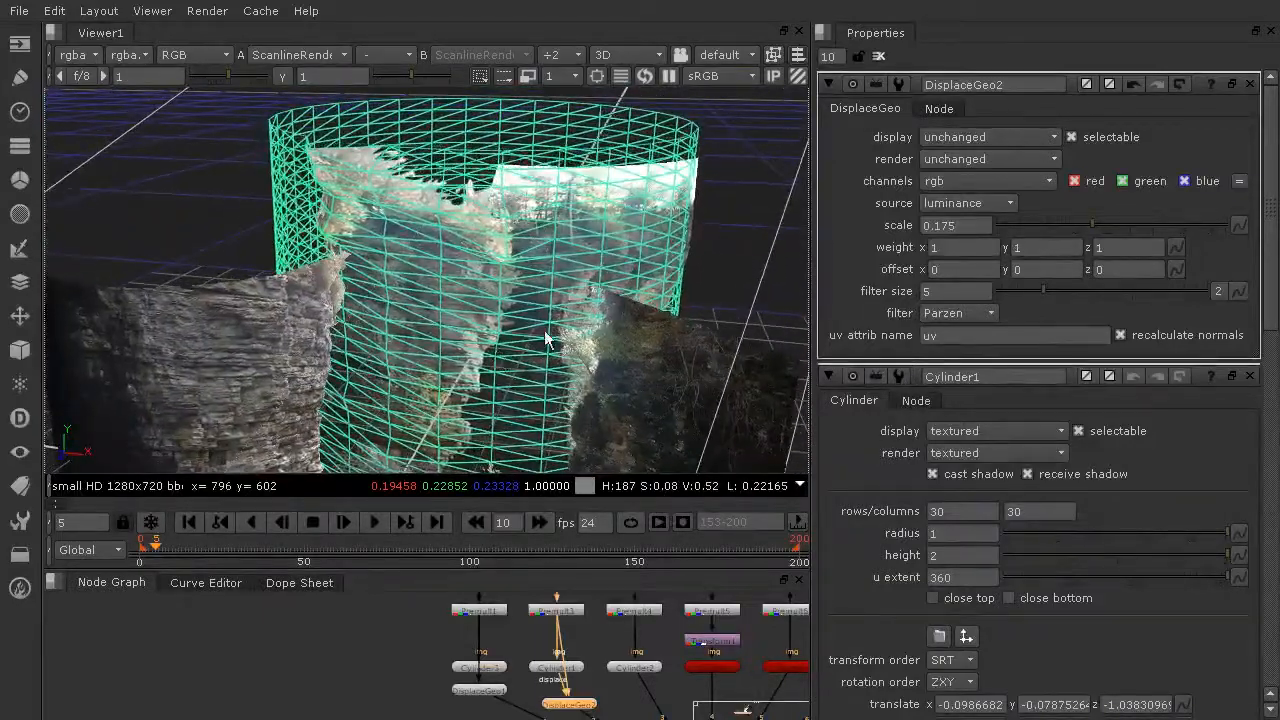
pyautogui.keyDown('ctrl'); pyautogui.moveTo(537, 265); pyautogui.dragTo(518, 222); pyautogui.keyUp('ctrl')
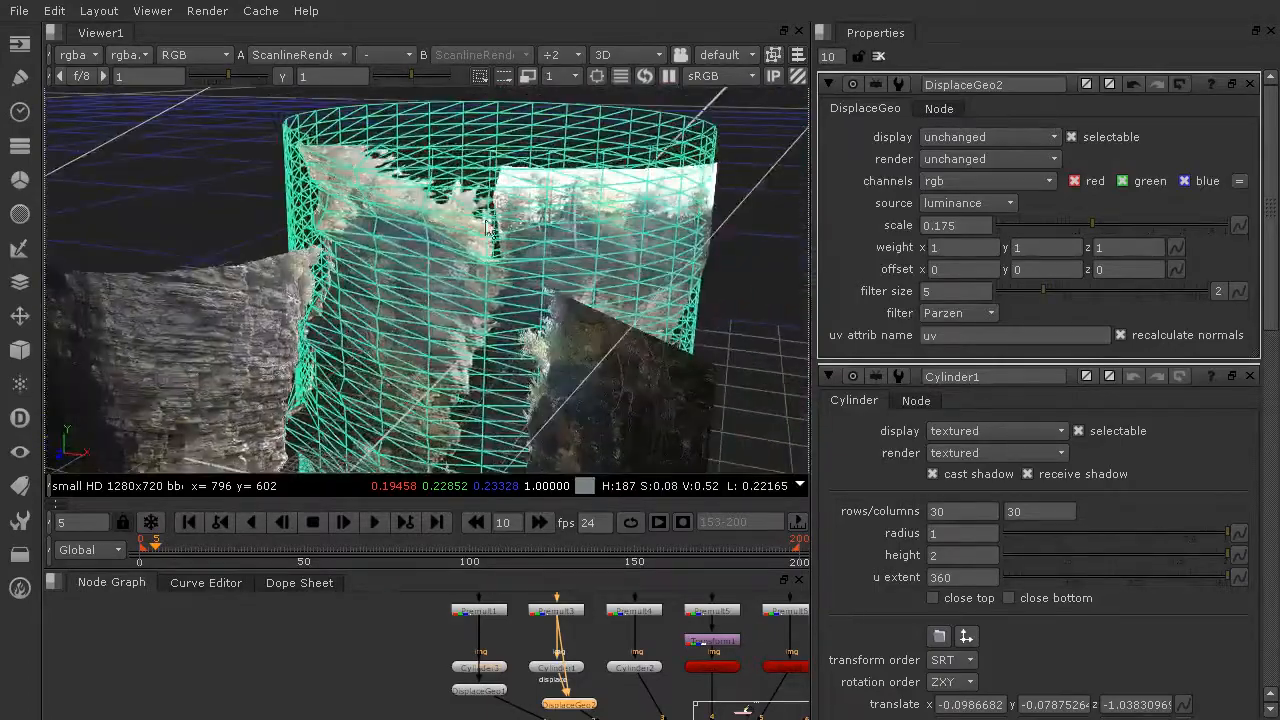
# Try a z offset of -1 on DisplaceGeo2 to push the displaced cliff back toward its cylinder.
pyautogui.keyDown('ctrl'); pyautogui.moveTo(380, 200); pyautogui.dragTo(228, 162); pyautogui.keyUp('ctrl')
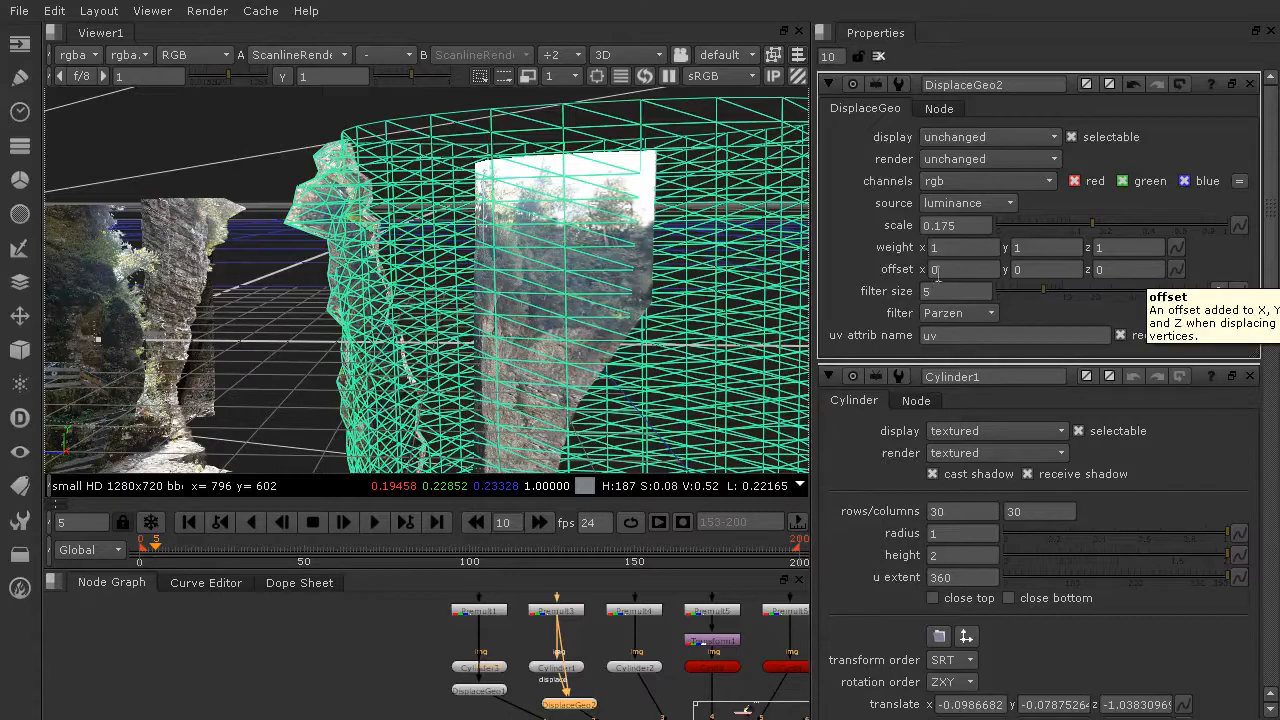
pyautogui.click(1121, 269)
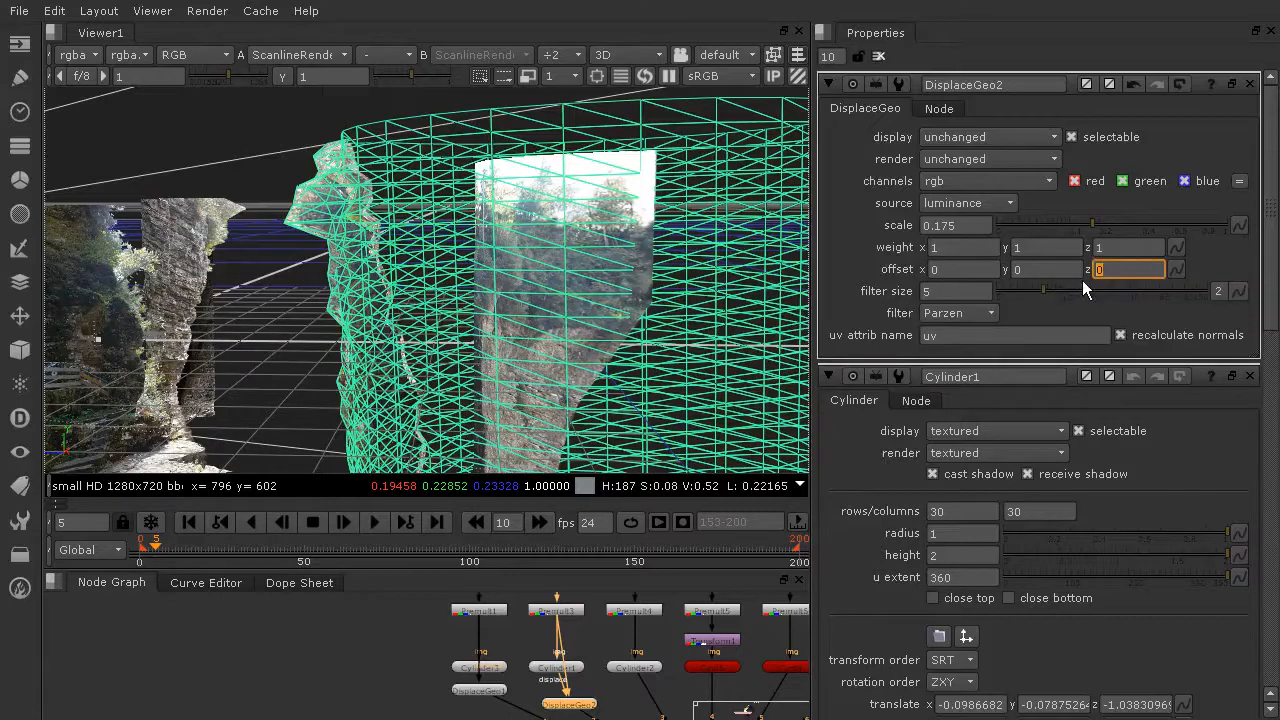
pyautogui.write('-1')
pyautogui.press('Return')
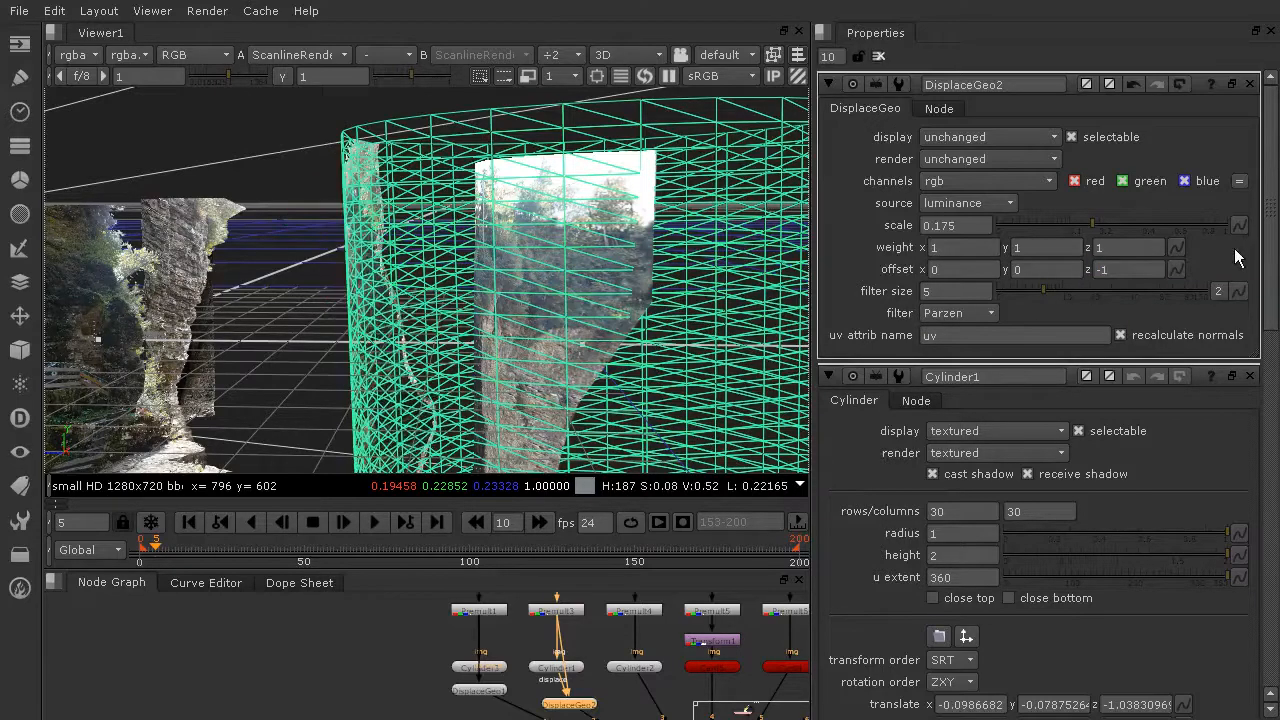
# Set the z offset of DisplaceGeo2 to -2 and check the displaced cliff from several angles.
pyautogui.keyDown('ctrl'); pyautogui.moveTo(503, 254); pyautogui.dragTo(590, 297); pyautogui.keyUp('ctrl')
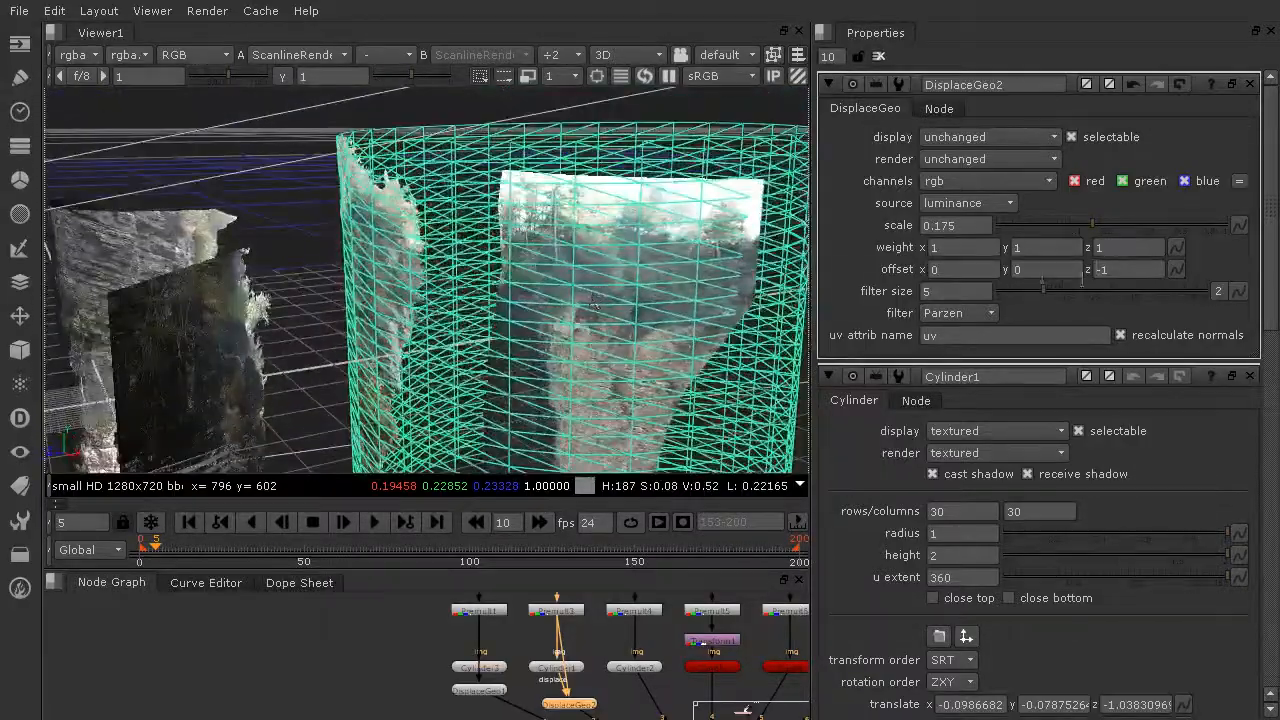
pyautogui.doubleClick(1108, 268)
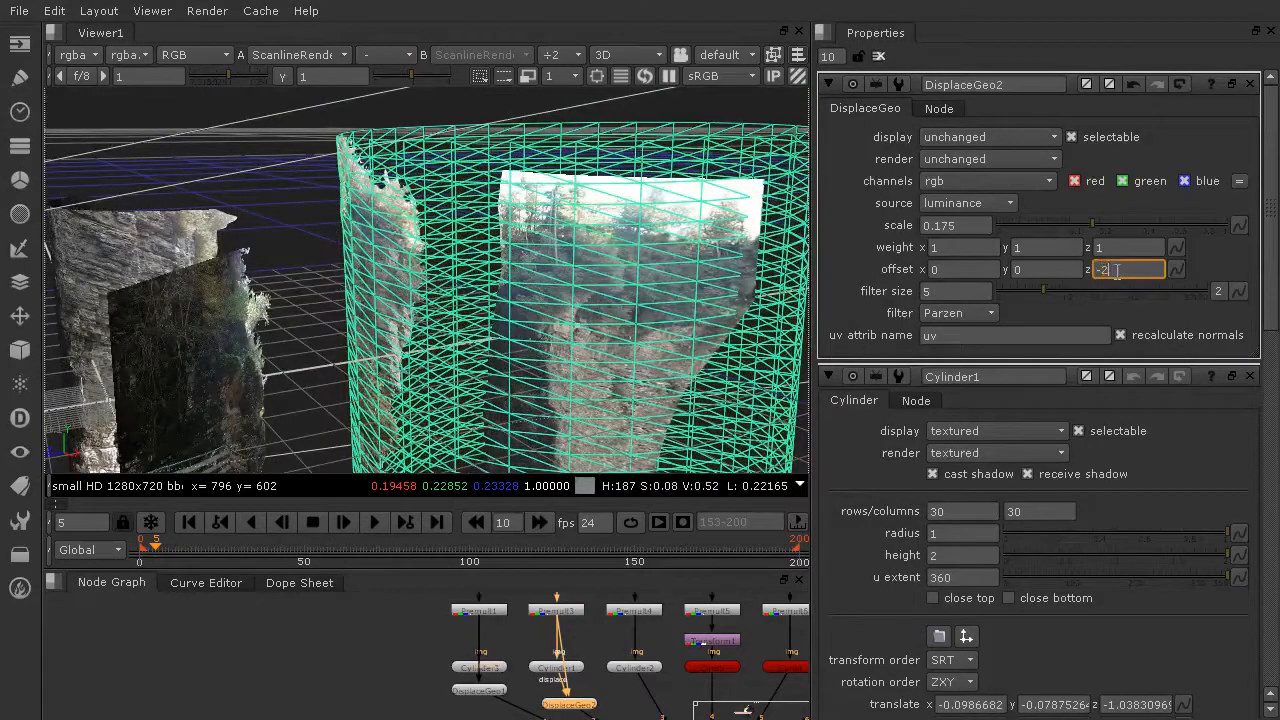
pyautogui.press('Return')
pyautogui.keyDown('ctrl'); pyautogui.moveTo(433, 205); pyautogui.dragTo(1274, 220); pyautogui.keyUp('ctrl')
pyautogui.keyDown('ctrl'); pyautogui.moveTo(940, 376); pyautogui.dragTo(860, 306); pyautogui.keyUp('ctrl')
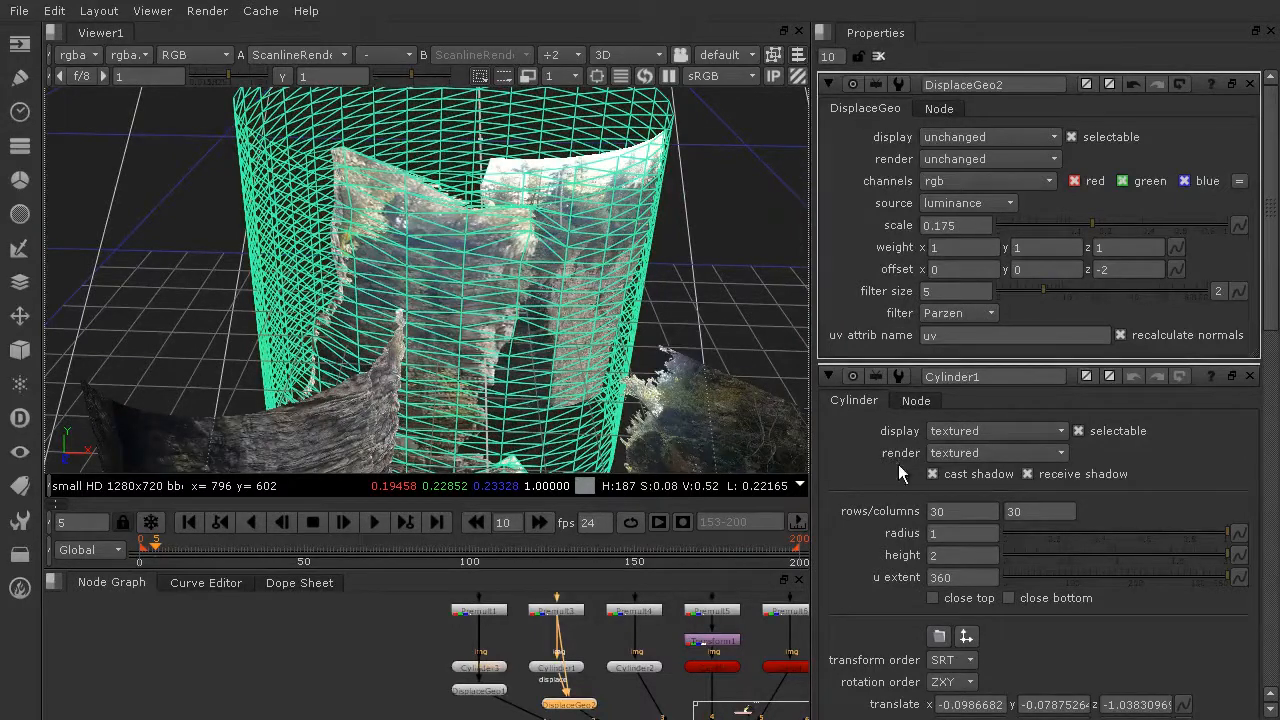
# Refine the mesh of Cylinder1 by setting its rows and columns to 50 each.
pyautogui.click(957, 512)
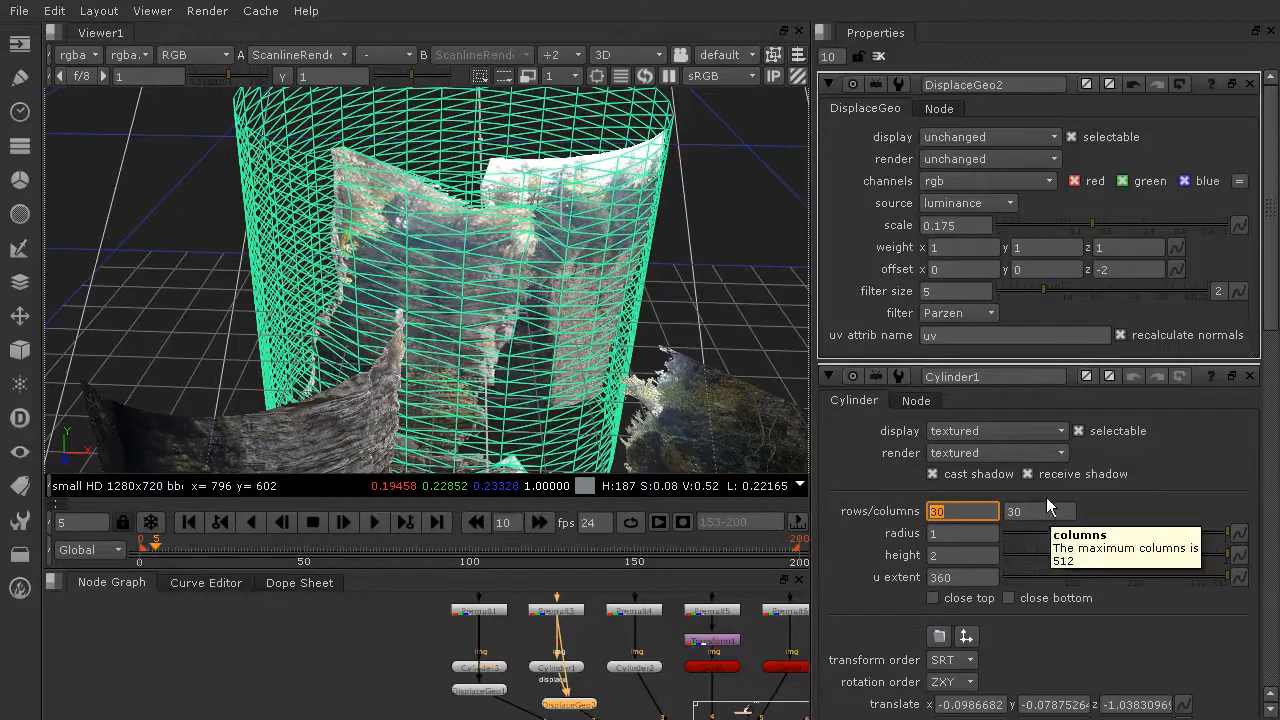
pyautogui.write('50')
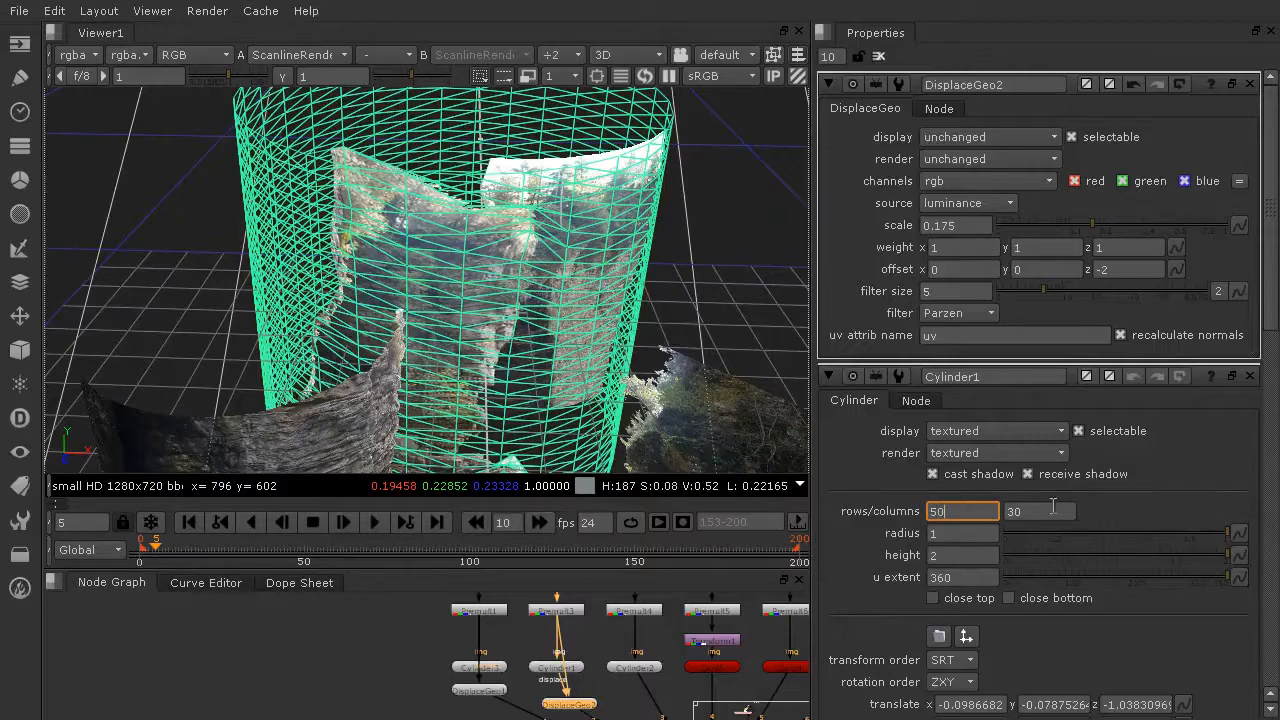
pyautogui.press('Tab')
pyautogui.write('50')
pyautogui.press('Return')
pyautogui.click(1145, 508)
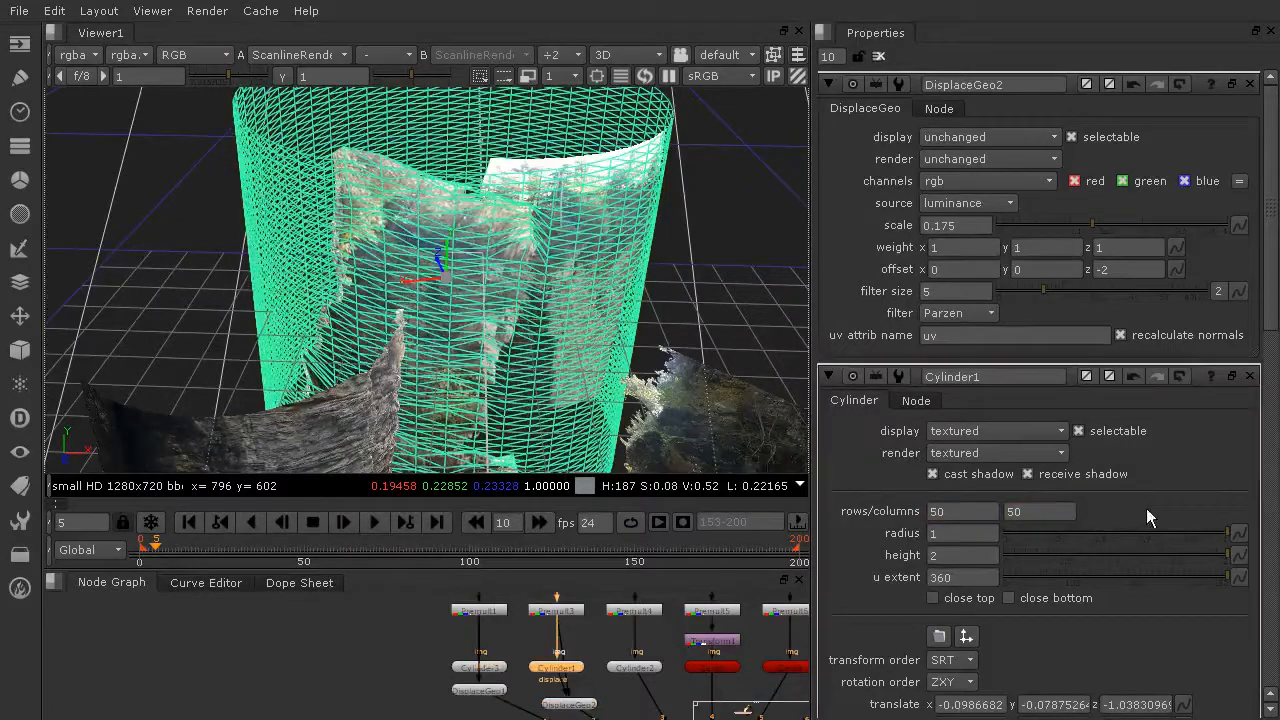
# Open the properties of Cylinder2, the background right cliff, and set its rows and columns to 50 each.
pyautogui.keyDown('ctrl'); pyautogui.moveTo(666, 242); pyautogui.dragTo(610, 252); pyautogui.keyUp('ctrl')
pyautogui.click(607, 245)
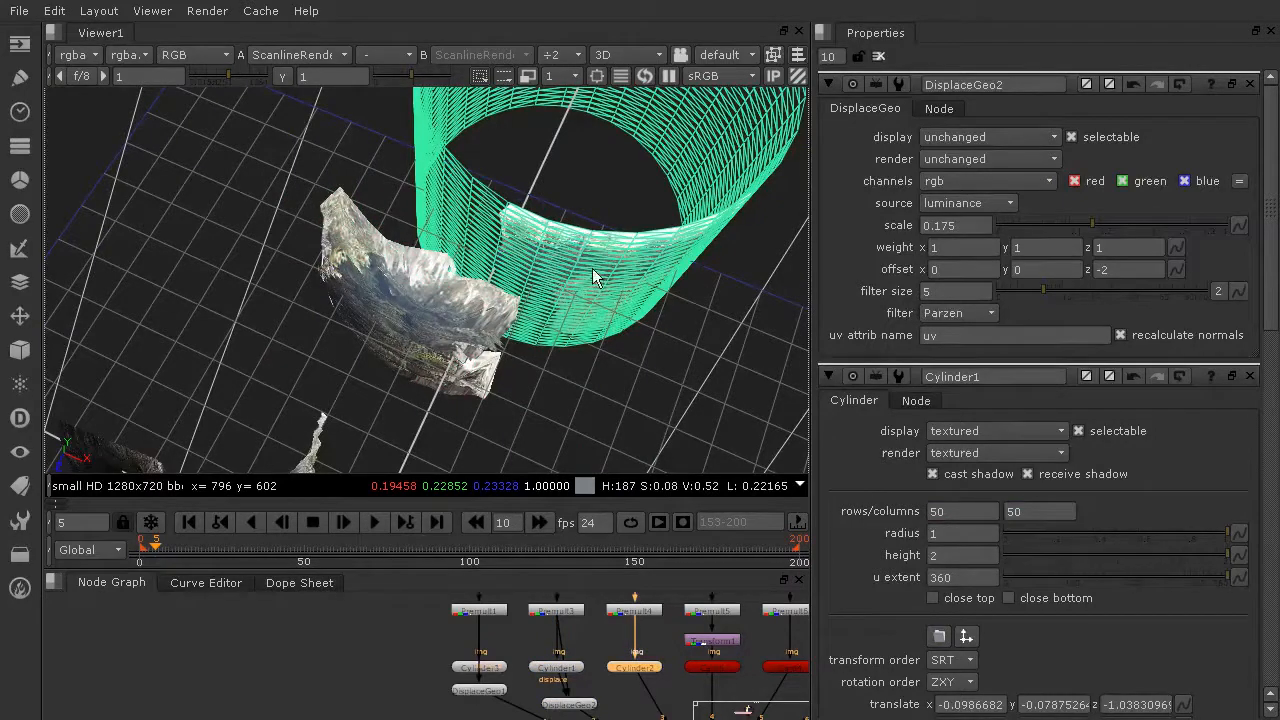
pyautogui.doubleClick(592, 268)
pyautogui.doubleClick(963, 220)
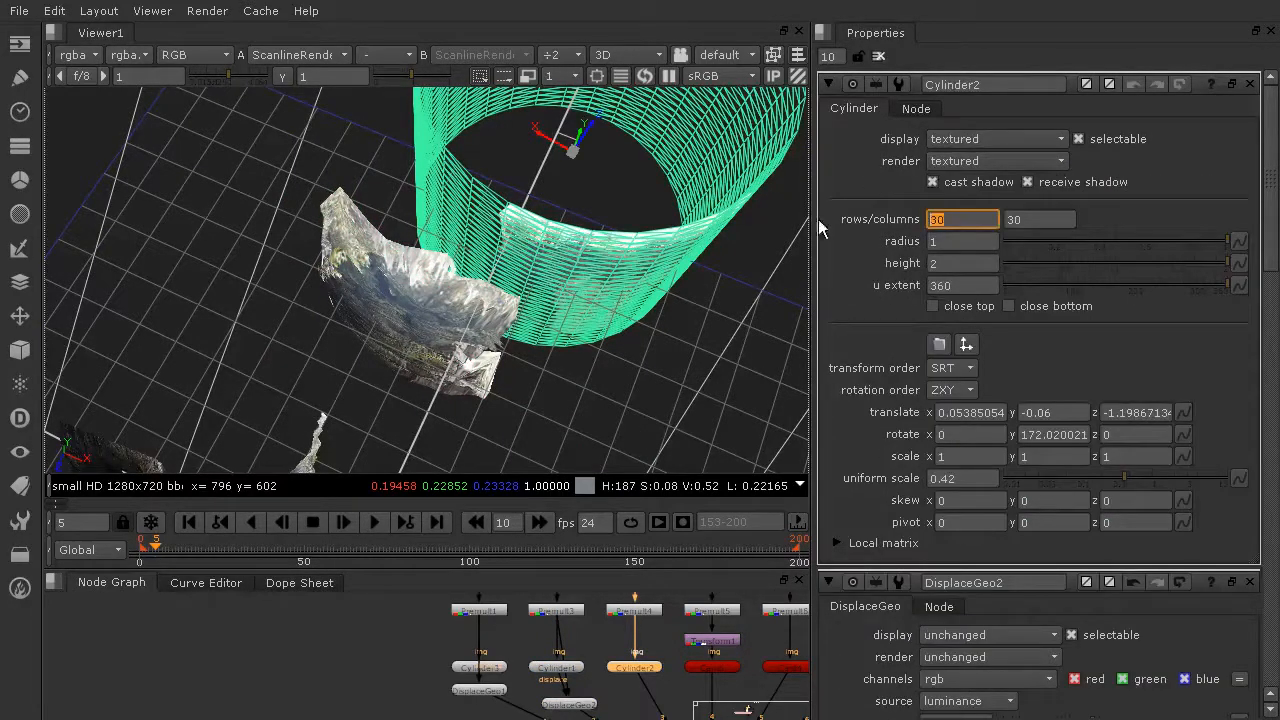
pyautogui.write('50')
pyautogui.press('Tab')
pyautogui.write('50')
pyautogui.press('Return')
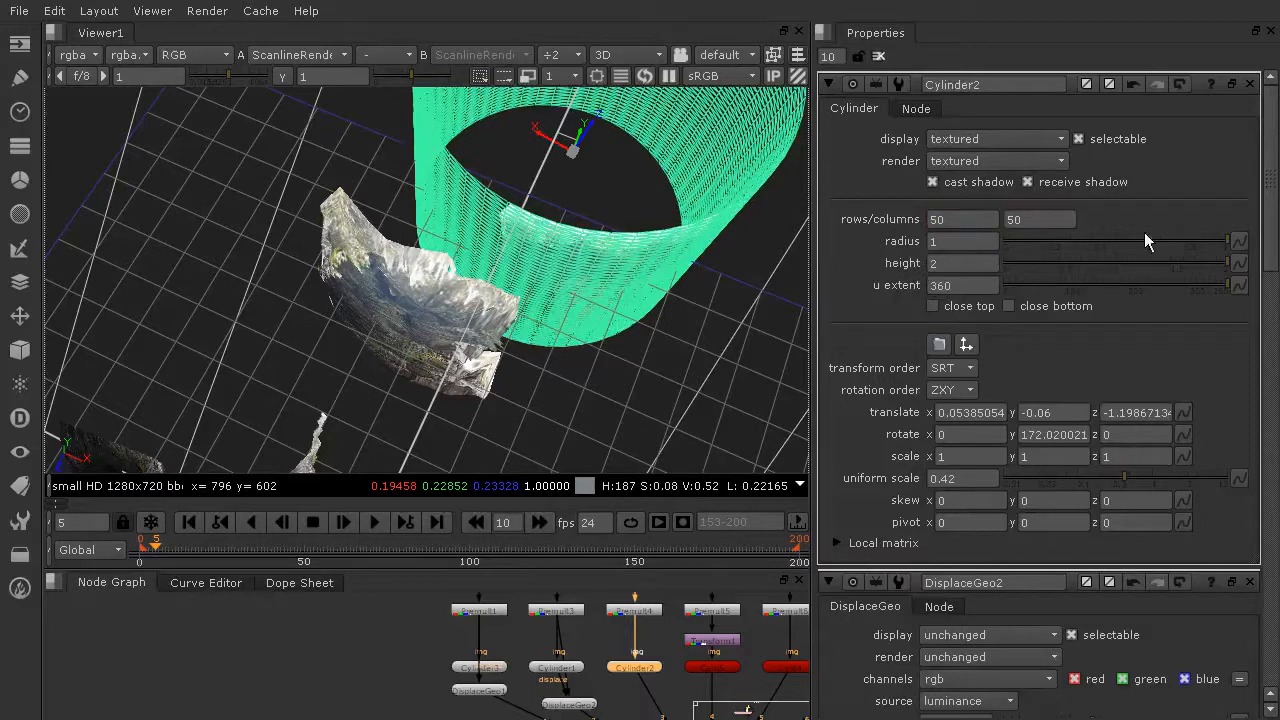
# Duplicate DisplaceGeo2, insert the copy directly after Cylinder2, and connect its displace input to Premult4.
pyautogui.scroll(2, 575, 710)
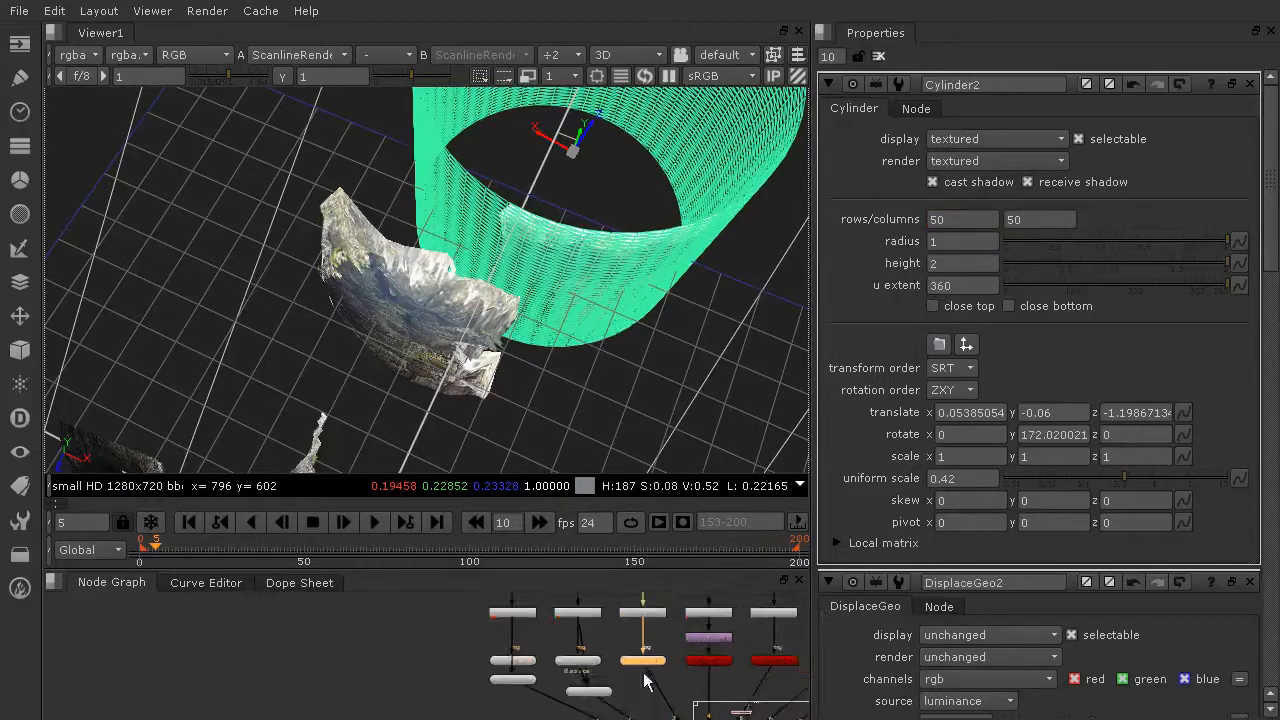
pyautogui.click(583, 706)
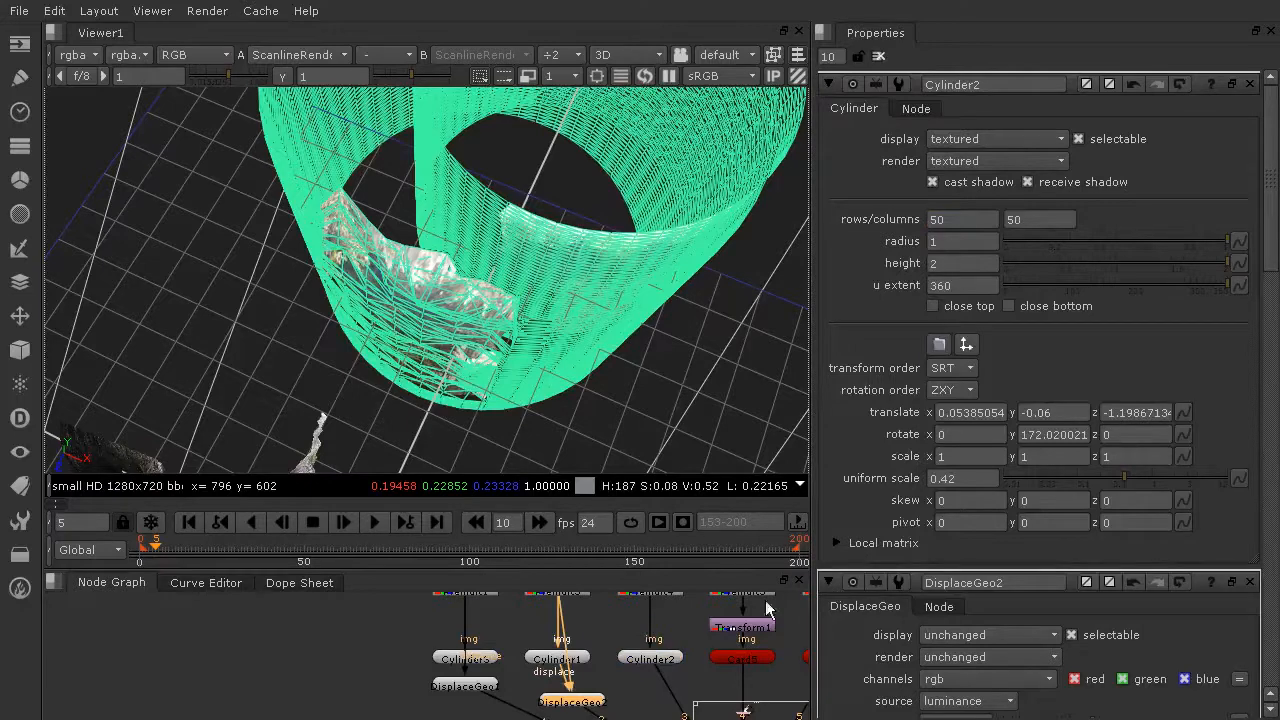
pyautogui.moveTo(711, 635); pyautogui.dragTo(707, 602, button='middle')
pyautogui.moveTo(587, 666); pyautogui.dragTo(614, 672)
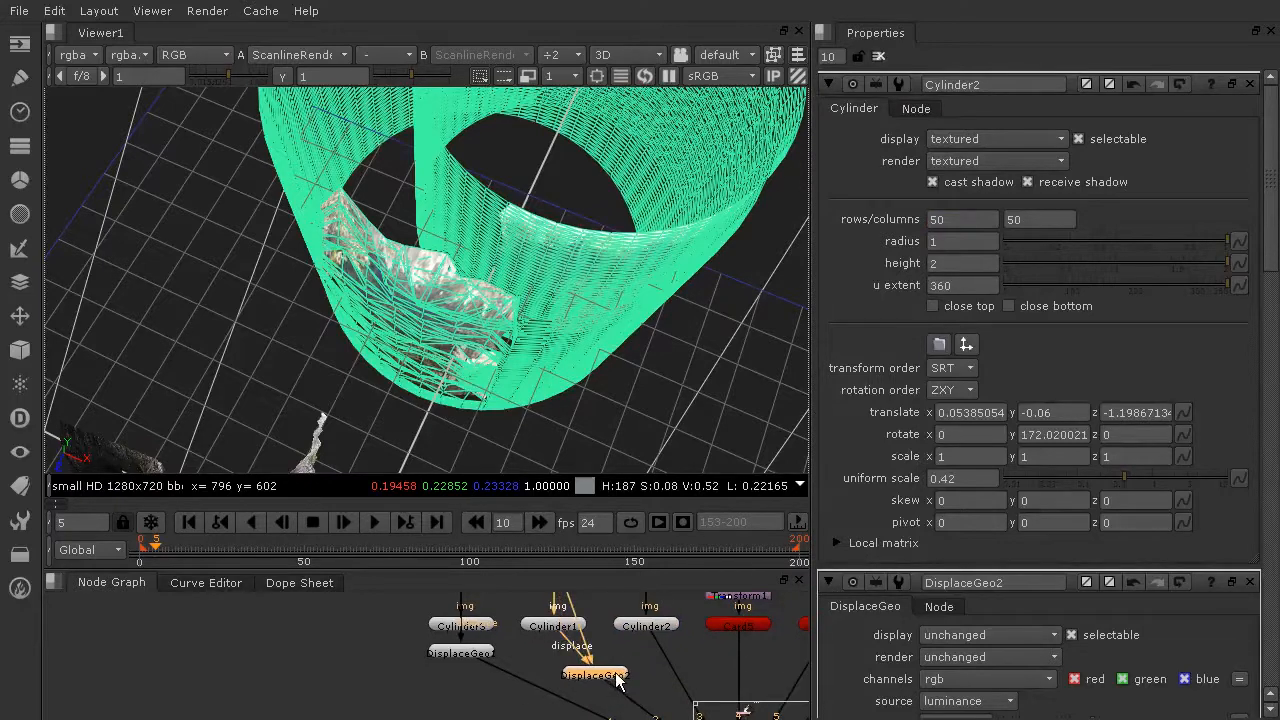
pyautogui.click(639, 643)
pyautogui.hotkey('ctrl', 'v')
pyautogui.moveTo(644, 649)
pyautogui.mouseDown()
pyautogui.moveTo(667, 660)
pyautogui.moveTo(655, 670)
pyautogui.mouseUp()
pyautogui.moveTo(668, 668); pyautogui.dragTo(689, 688, button='middle')
pyautogui.moveTo(687, 683); pyautogui.dragTo(678, 641)
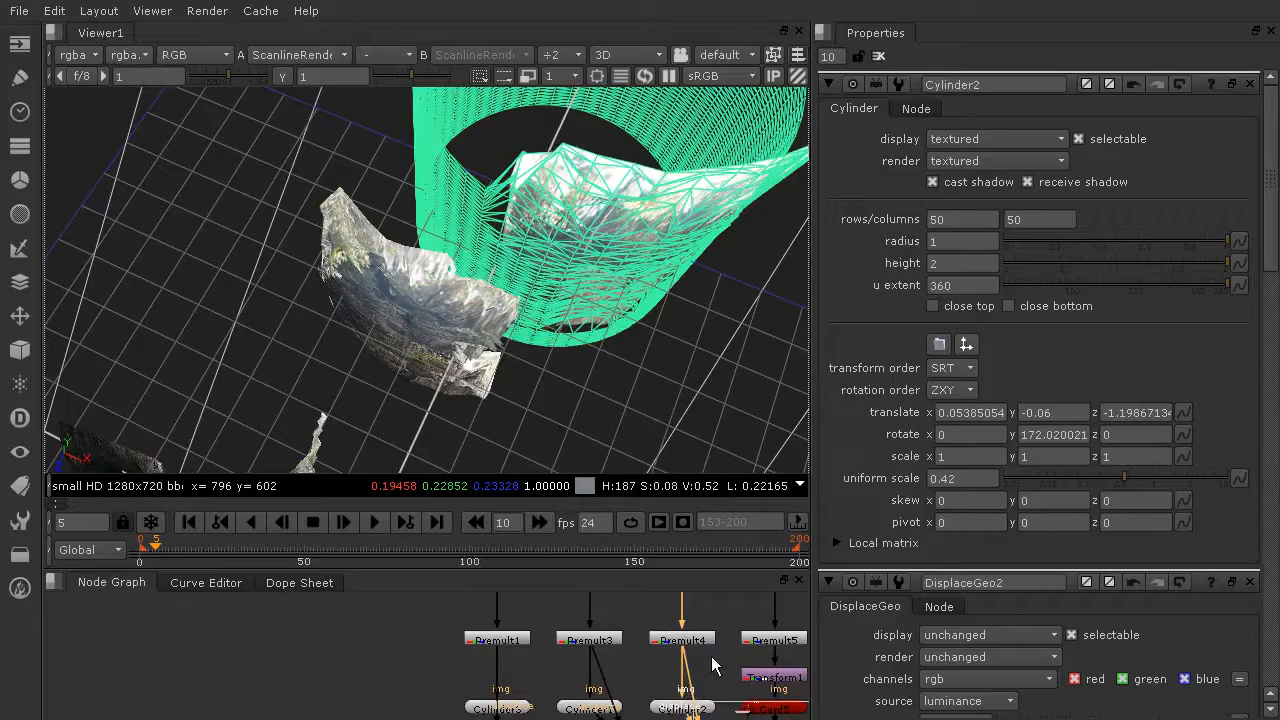
# Open the properties of DisplaceGeo3 below Cylinder2 and set its z offset to -1.5.
pyautogui.keyDown('ctrl'); pyautogui.moveTo(629, 455); pyautogui.dragTo(265, 45); pyautogui.keyUp('ctrl')
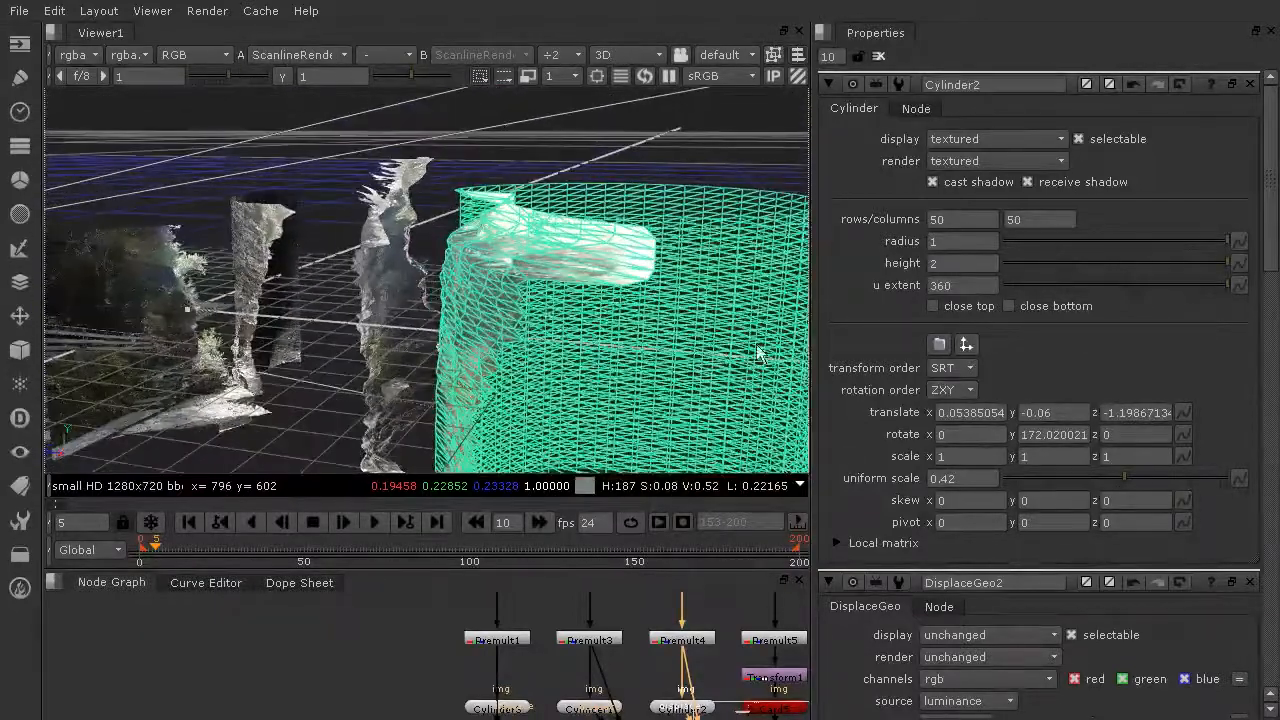
pyautogui.scroll(-2, 677, 687)
pyautogui.moveTo(677, 687); pyautogui.dragTo(664, 585, button='middle')
pyautogui.scroll(4, 666, 612)
pyautogui.doubleClick(673, 631)
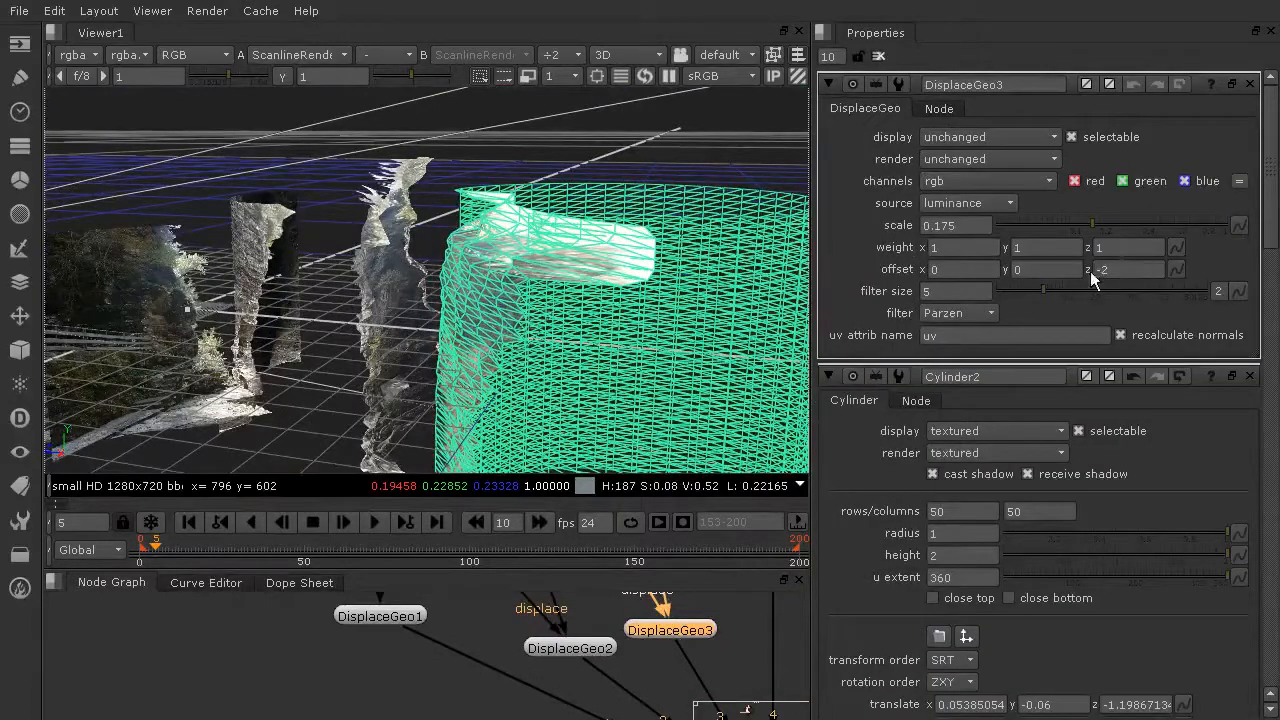
pyautogui.moveTo(1101, 269); pyautogui.dragTo(1134, 272)
pyautogui.write('1.5')
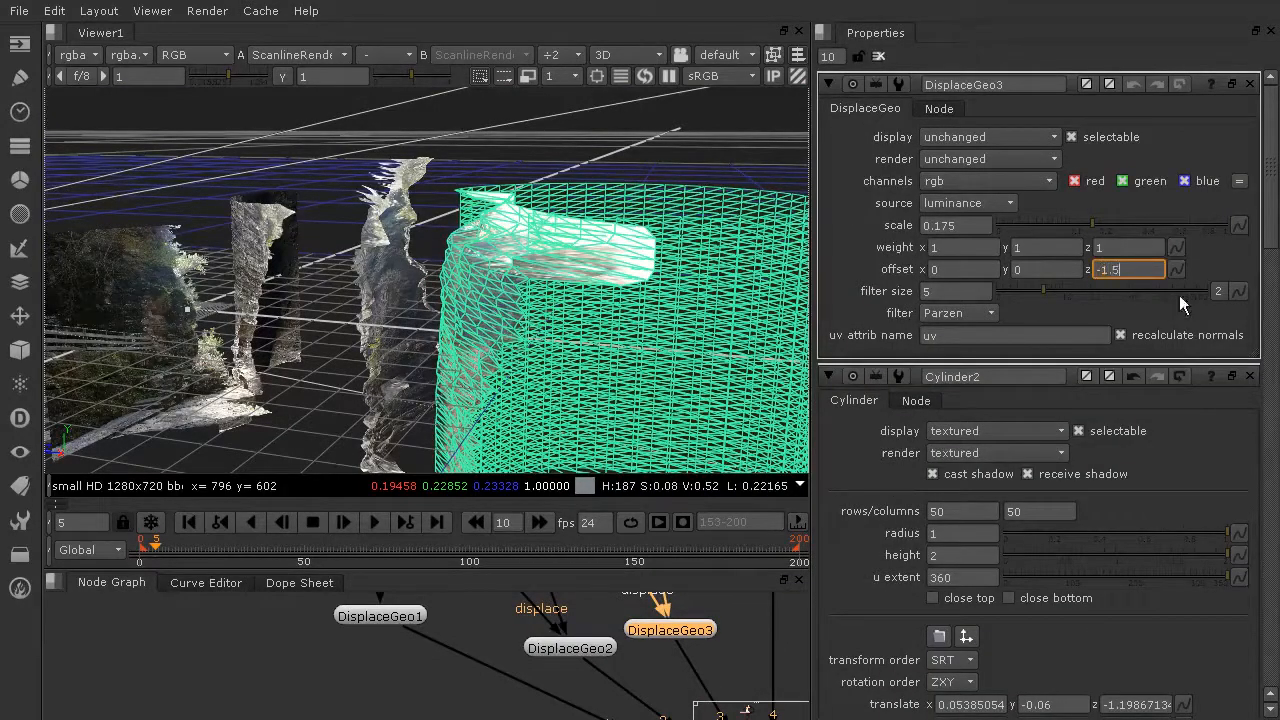
pyautogui.press('Return')
pyautogui.keyDown('ctrl'); pyautogui.moveTo(654, 232); pyautogui.dragTo(857, 429); pyautogui.keyUp('ctrl')
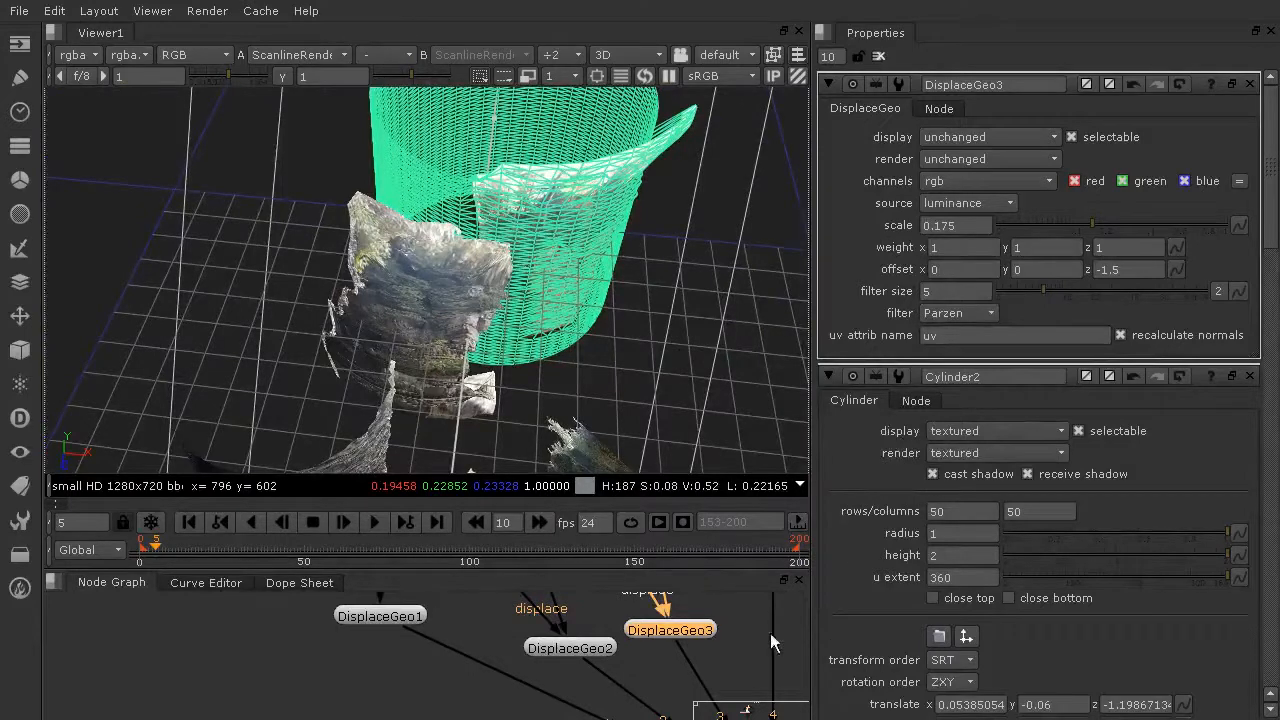
# Enlarge the node graph area and route the displace connection of DisplaceGeo3 around Cylinder2 with a dot, aligning the branch's nodes.
pyautogui.scroll(2, 655, 630)
pyautogui.scroll(-3, 655, 630)
pyautogui.moveTo(645, 570); pyautogui.dragTo(698, 304)
pyautogui.moveTo(658, 374); pyautogui.dragTo(655, 572, button='middle')
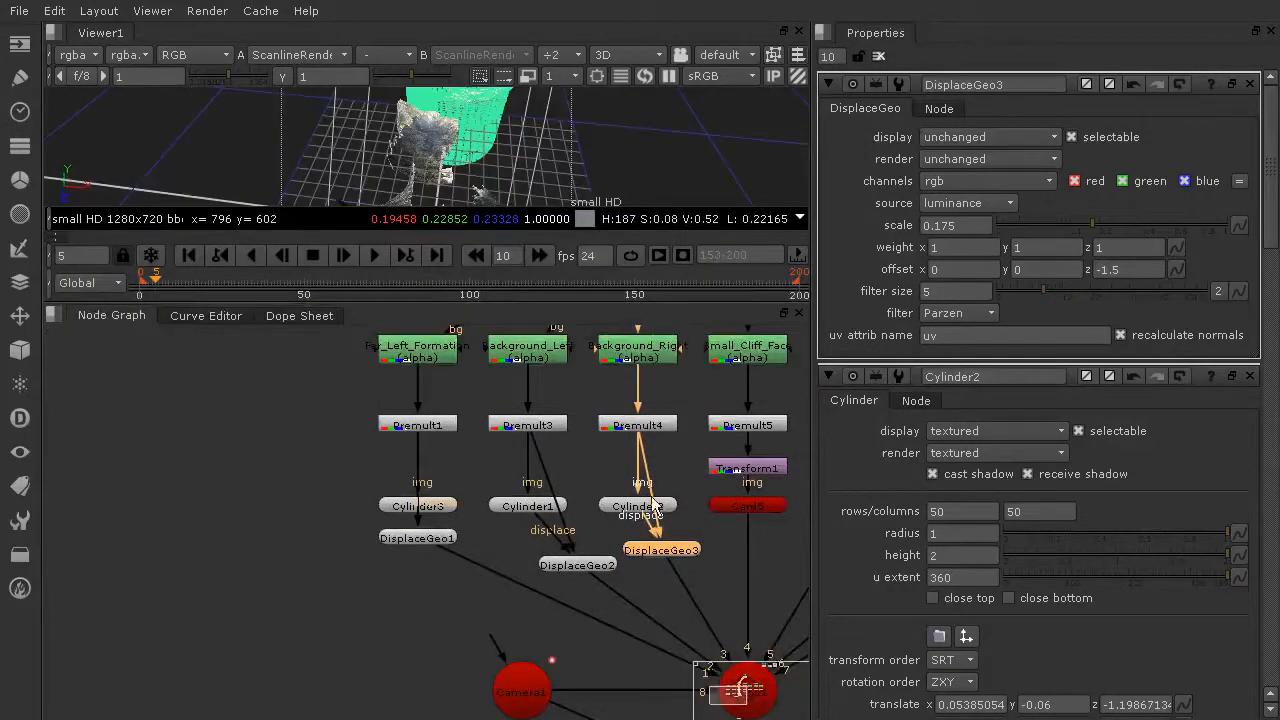
pyautogui.scroll(2, 657, 507)
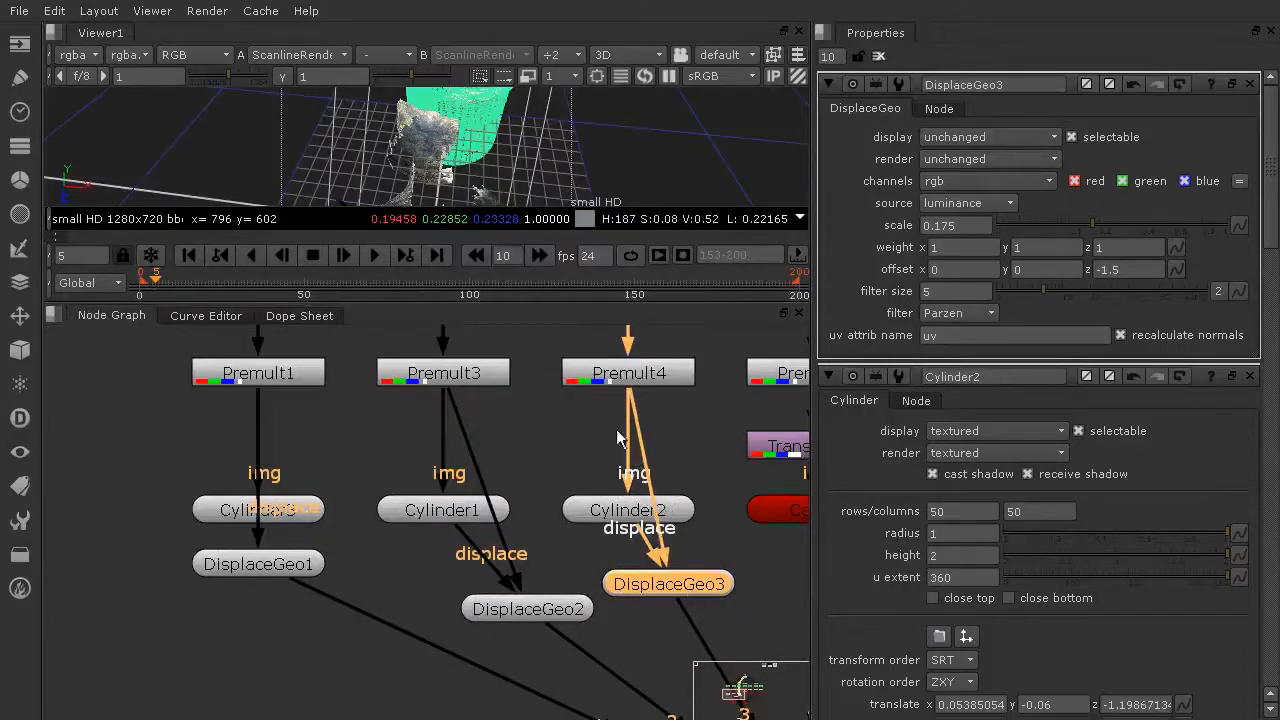
pyautogui.press('ctrl')
pyautogui.keyDown('ctrl'); pyautogui.moveTo(648, 478); pyautogui.dragTo(526, 506); pyautogui.keyUp('ctrl')
pyautogui.moveTo(649, 574); pyautogui.dragTo(618, 578)
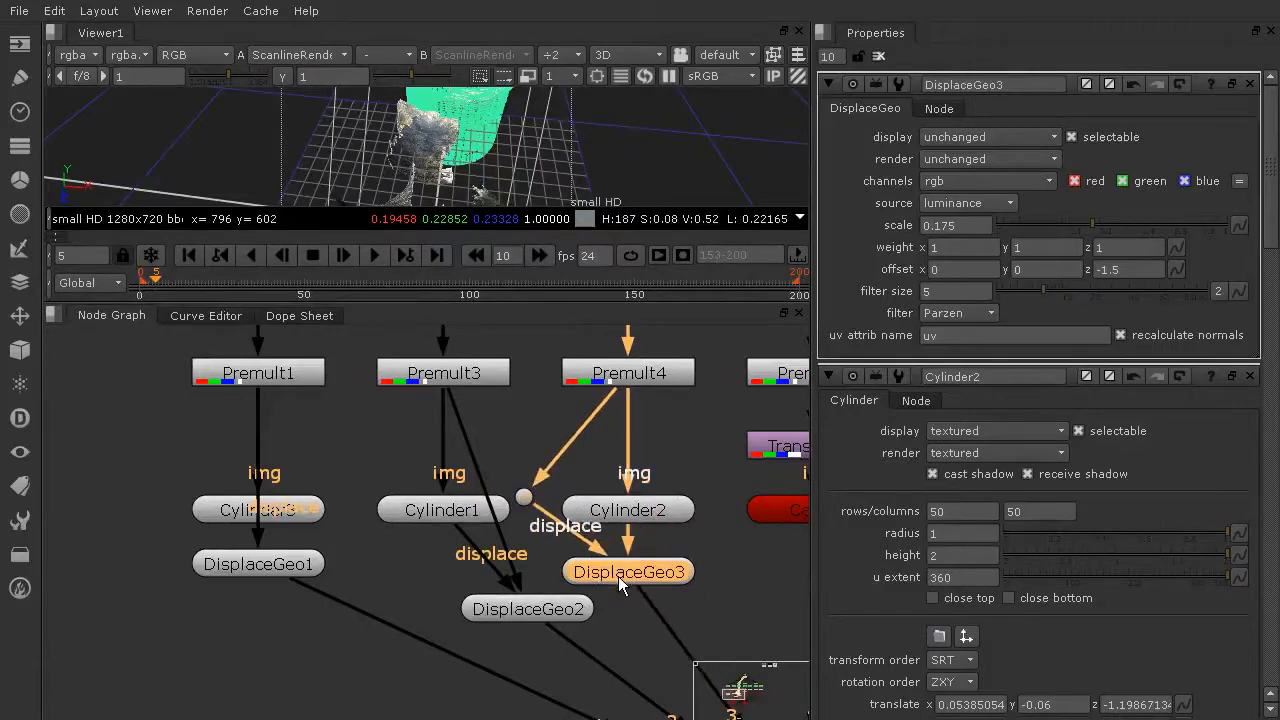
pyautogui.moveTo(531, 502)
pyautogui.mouseDown()
pyautogui.moveTo(527, 480)
pyautogui.moveTo(540, 487)
pyautogui.mouseUp()
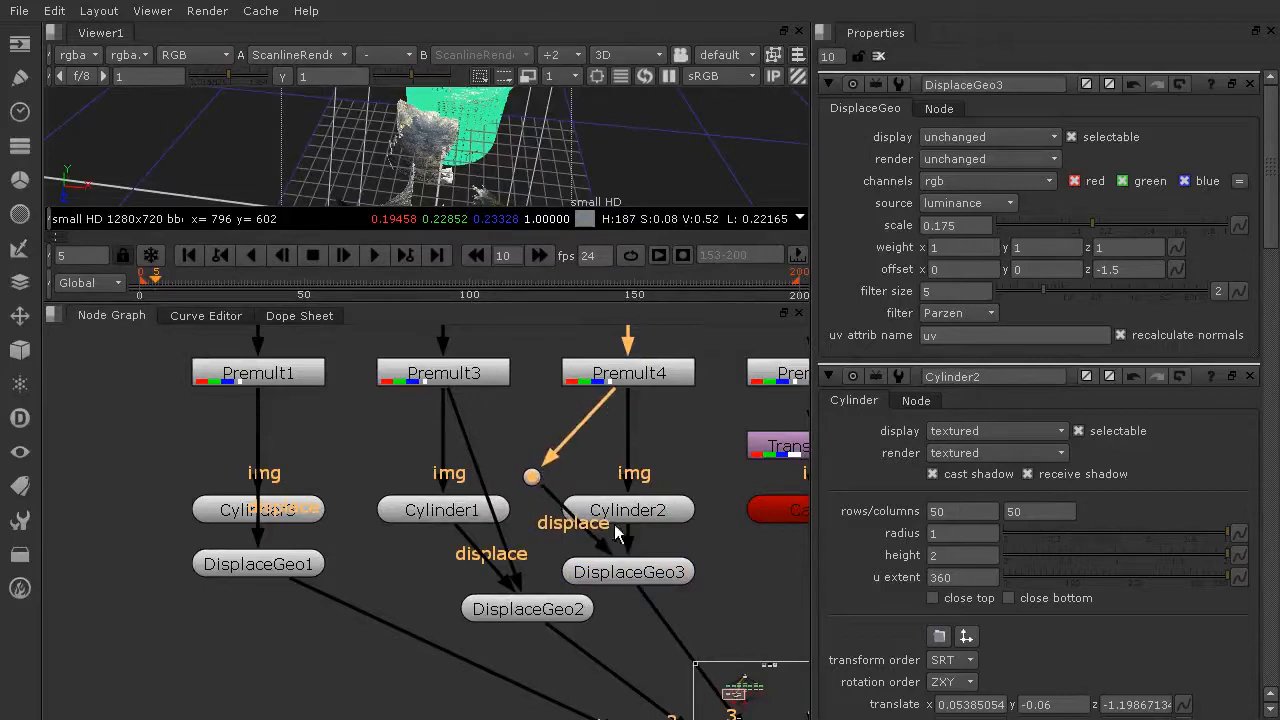
pyautogui.moveTo(649, 510); pyautogui.dragTo(649, 481)
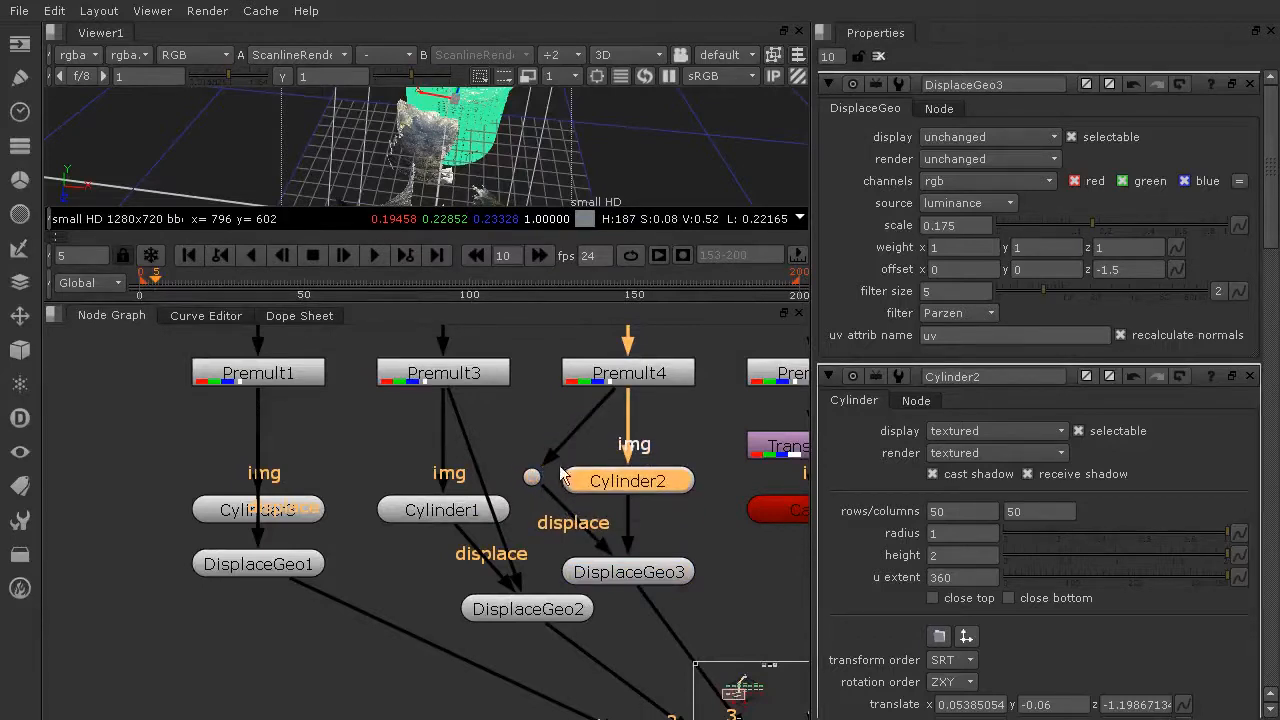
# Add a dot to the displace connection of DisplaceGeo2 and place it beside Cylinder1.
pyautogui.keyDown('ctrl'); pyautogui.moveTo(485, 495); pyautogui.dragTo(347, 515); pyautogui.keyUp('ctrl')
pyautogui.moveTo(430, 520); pyautogui.dragTo(423, 503)
pyautogui.moveTo(346, 509); pyautogui.dragTo(339, 493)
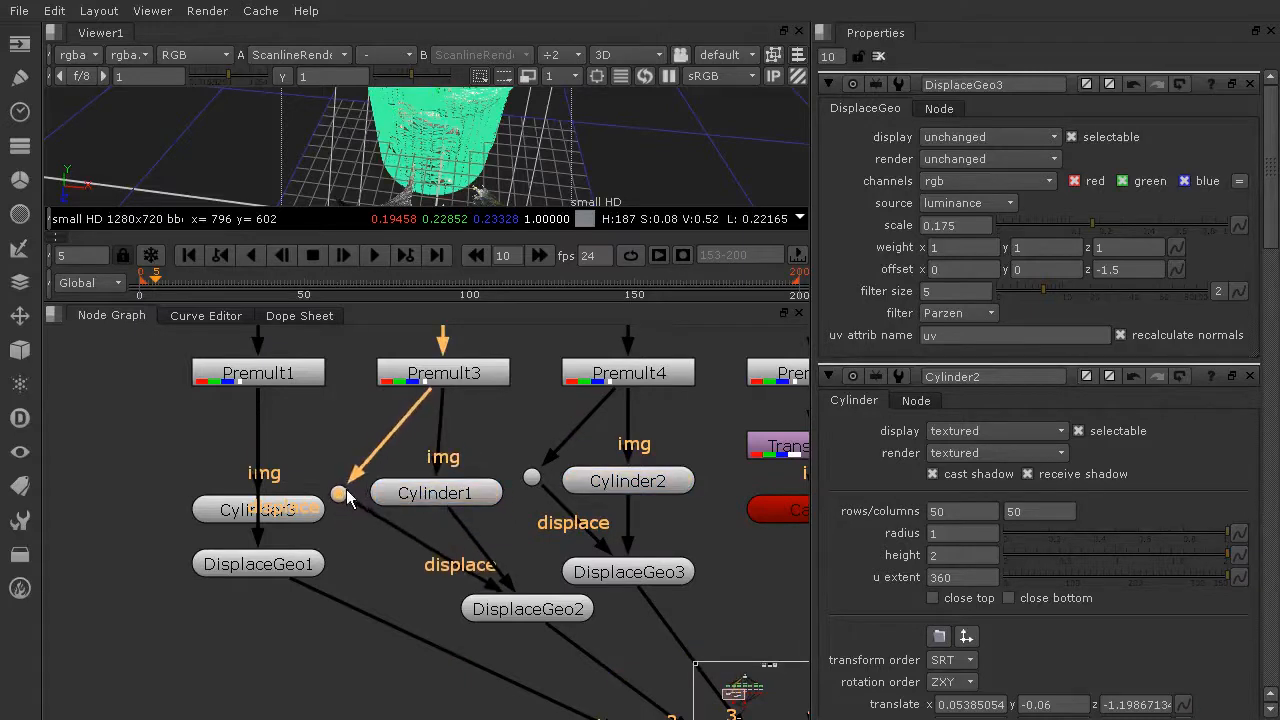
# Add a dot to the displace connection of DisplaceGeo1 beside Cylinder3 and realign Cylinder3 below Premult1.
pyautogui.moveTo(280, 522); pyautogui.dragTo(339, 530)
pyautogui.keyDown('ctrl'); pyautogui.moveTo(259, 471); pyautogui.dragTo(131, 478); pyautogui.keyUp('ctrl')
pyautogui.moveTo(333, 530); pyautogui.dragTo(270, 482)
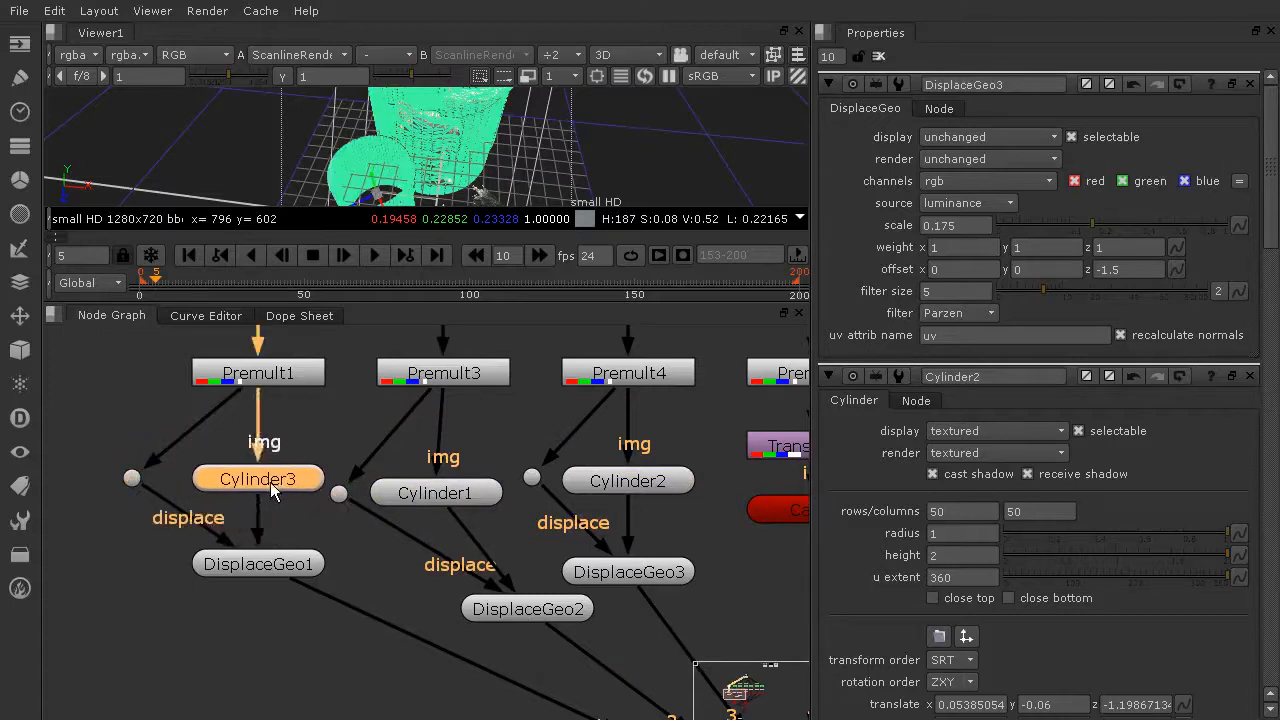
# Align DisplaceGeo2 below Cylinder1 and level the nodes and dot with the neighbouring branches.
pyautogui.moveTo(501, 612); pyautogui.dragTo(416, 566)
pyautogui.moveTo(655, 572); pyautogui.dragTo(654, 570)
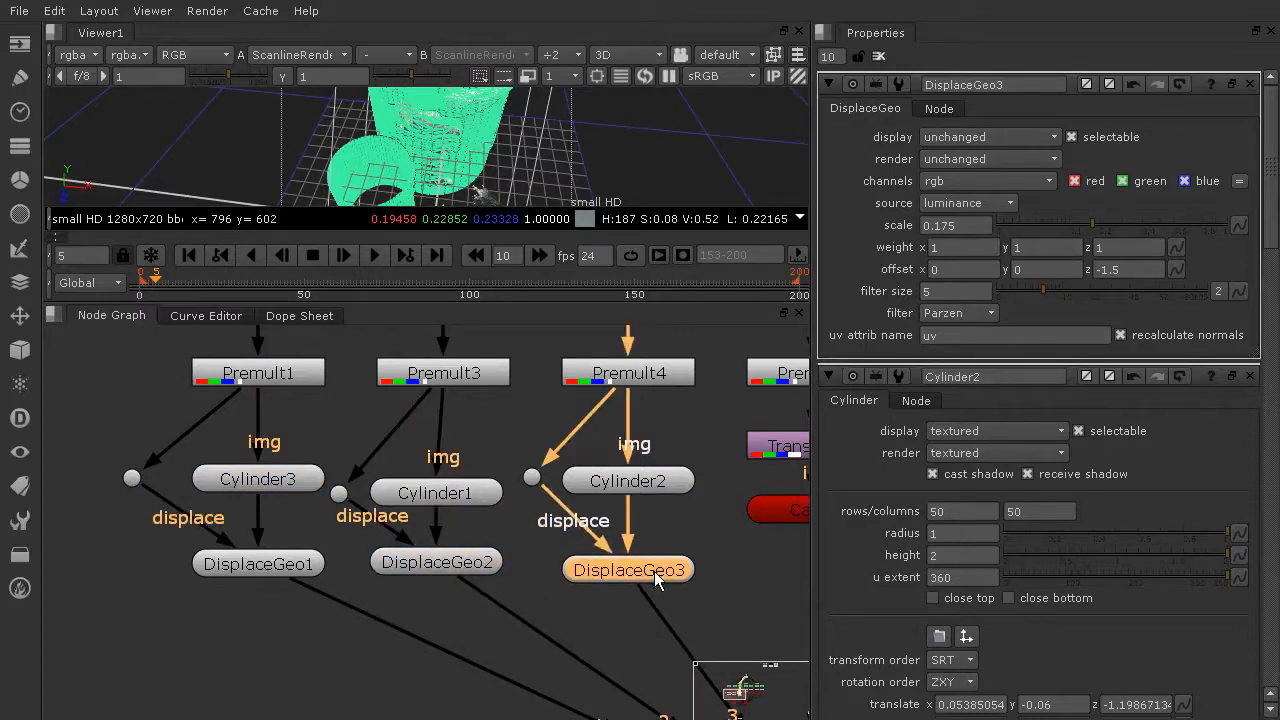
pyautogui.moveTo(401, 505); pyautogui.dragTo(350, 488)
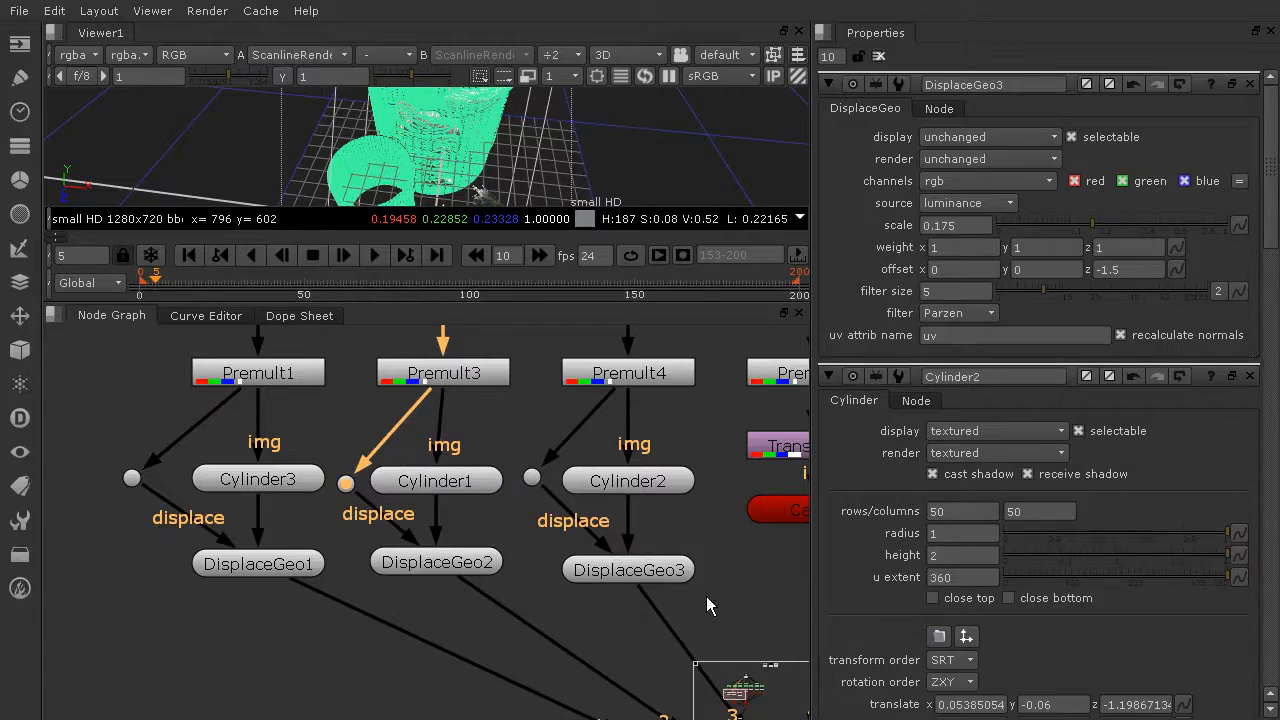
# Examine the tidied displacement branches in the node graph and the displaced cliffs and foreground in the 3D view.
pyautogui.scroll(-3, 674, 536)
pyautogui.scroll(-2, 678, 535)
pyautogui.moveTo(682, 533); pyautogui.dragTo(458, 542, button='middle')
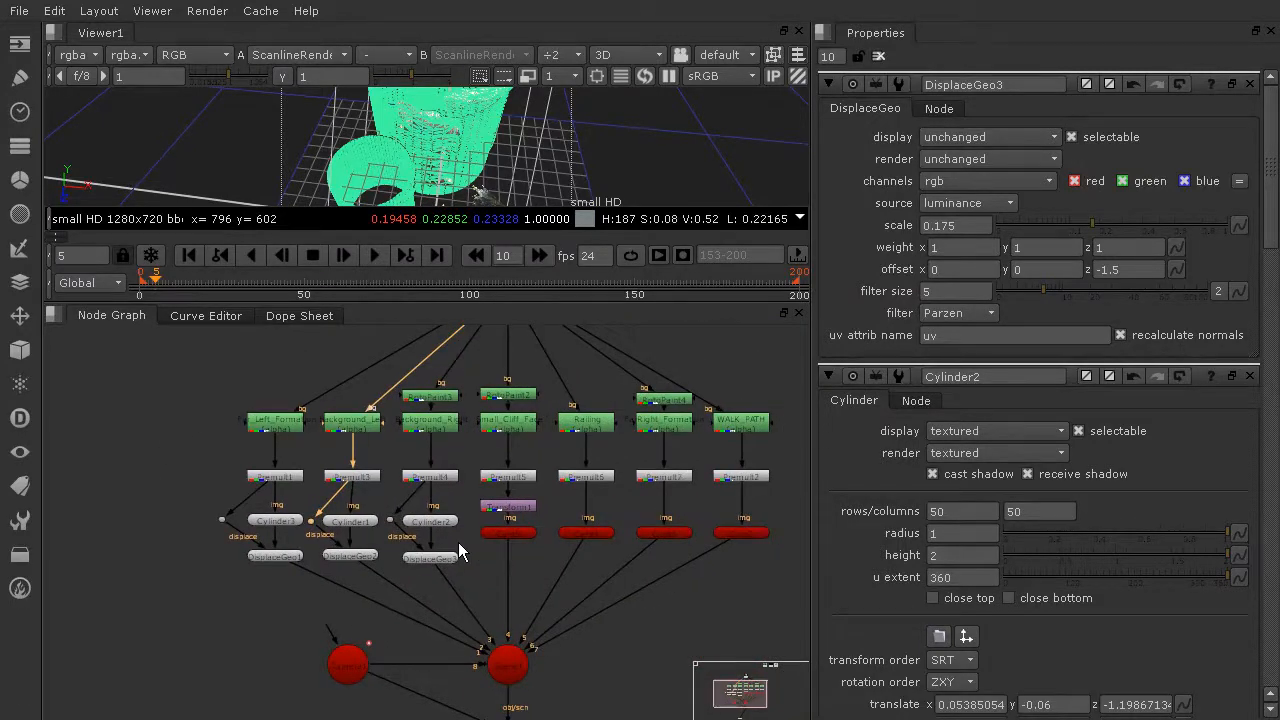
pyautogui.scroll(4, 458, 542)
pyautogui.click(444, 567)
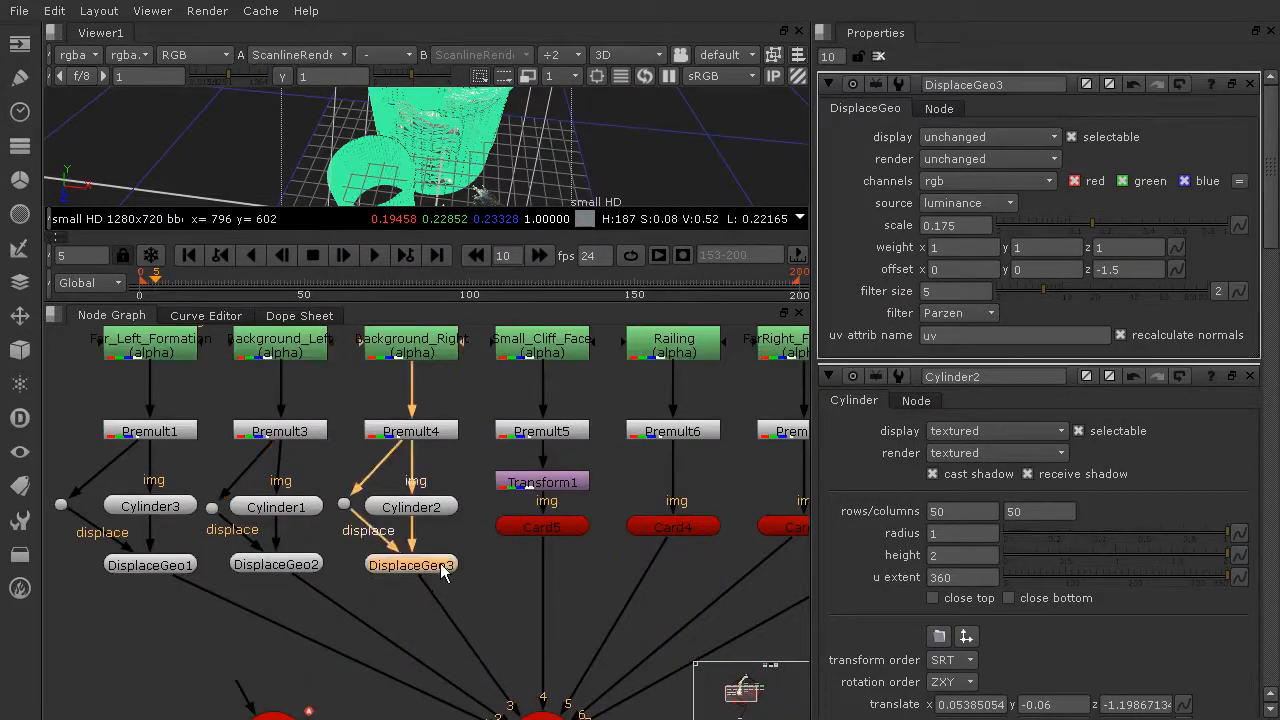
pyautogui.scroll(5, 496, 140)
pyautogui.moveTo(514, 176); pyautogui.dragTo(502, 85, button='middle')
pyautogui.scroll(2, 534, 170)
pyautogui.moveTo(537, 166); pyautogui.dragTo(520, 52, button='middle')
pyautogui.scroll(5, 545, 134)
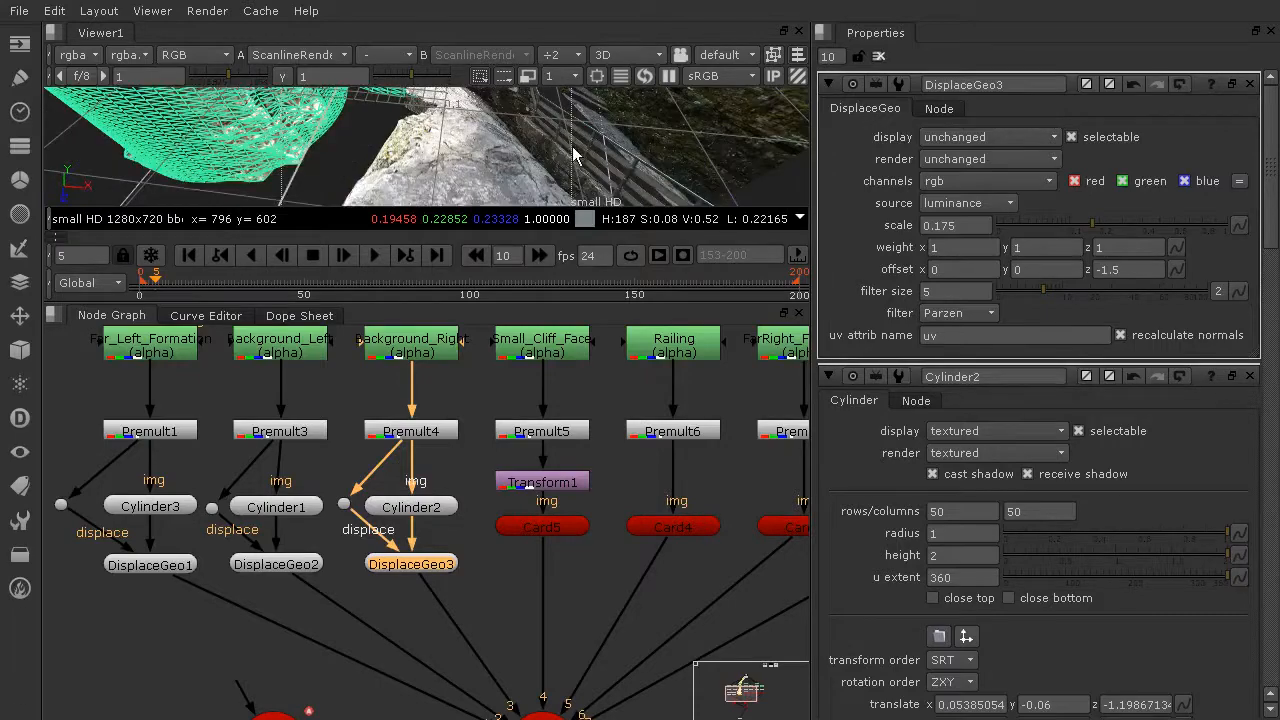
pyautogui.keyDown('ctrl'); pyautogui.moveTo(576, 154); pyautogui.dragTo(650, 80); pyautogui.keyUp('ctrl')
pyautogui.keyDown('ctrl'); pyautogui.moveTo(555, 130); pyautogui.dragTo(655, 92); pyautogui.keyUp('ctrl')
pyautogui.keyDown('ctrl'); pyautogui.moveTo(616, 140); pyautogui.dragTo(683, 128); pyautogui.keyUp('ctrl')
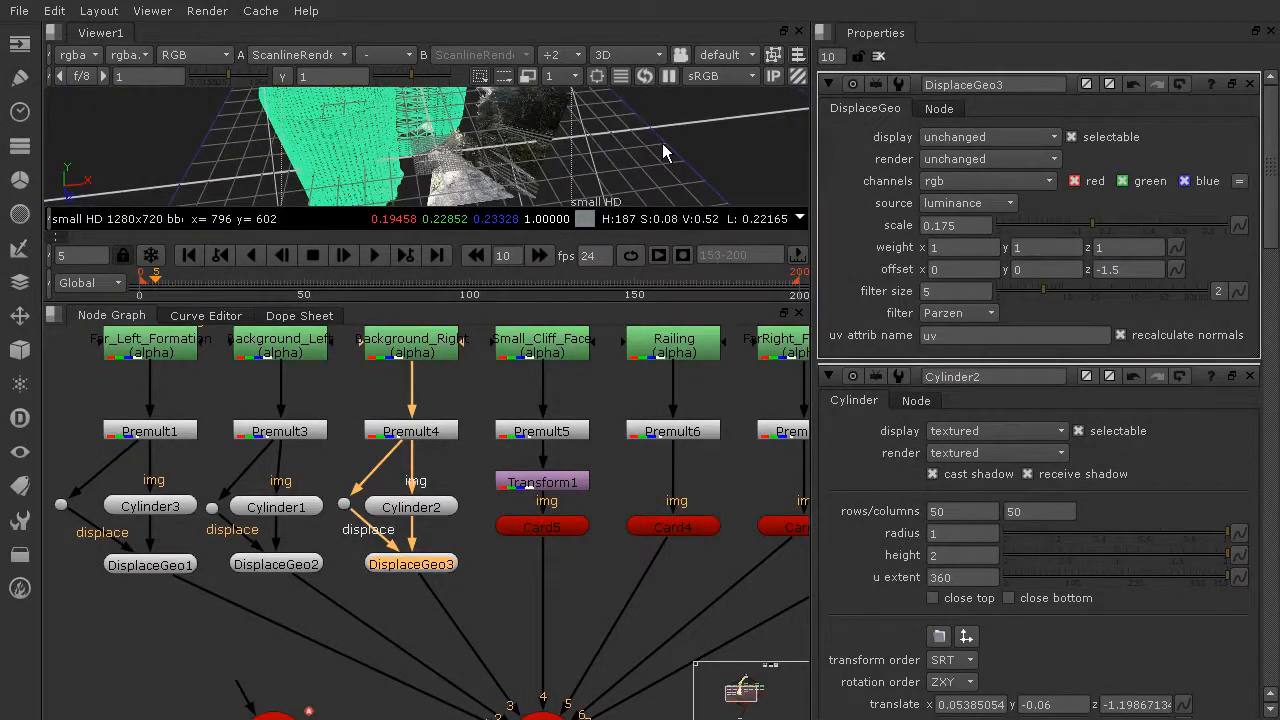